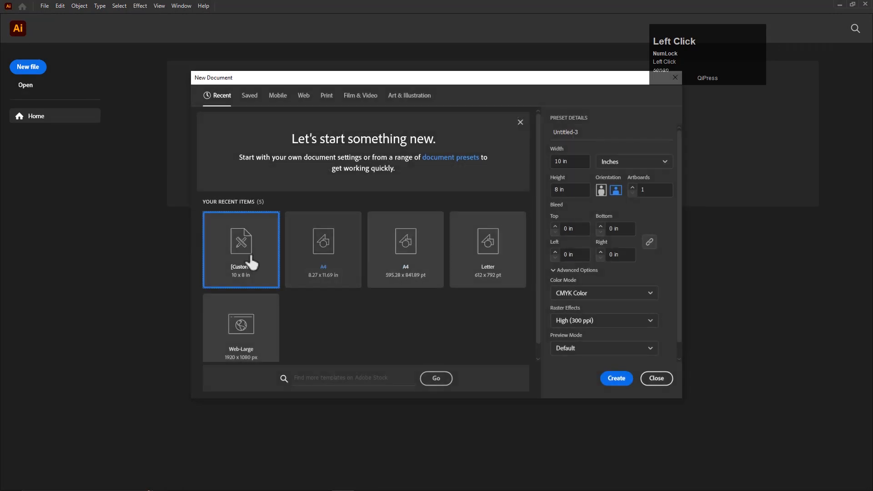
Create a 10 x 8 in landscape CMYK document and show the rulers
click(612, 384)
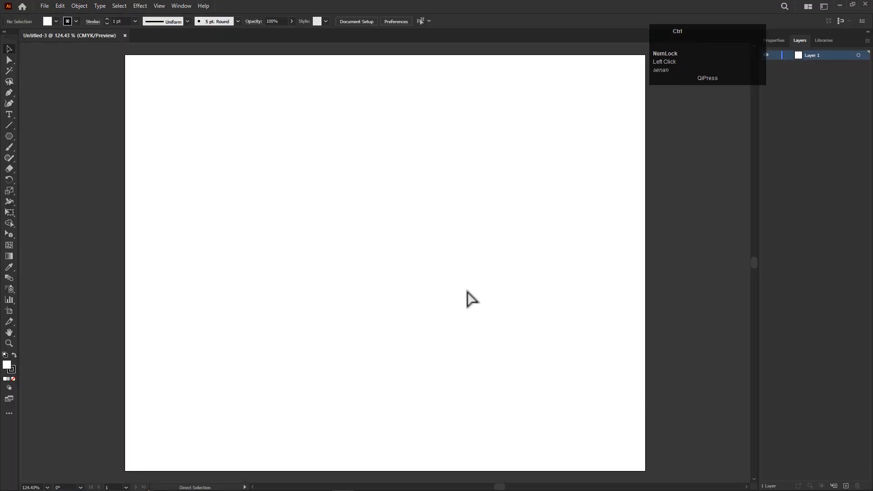
key(ctrl+r)
click(382, 158)
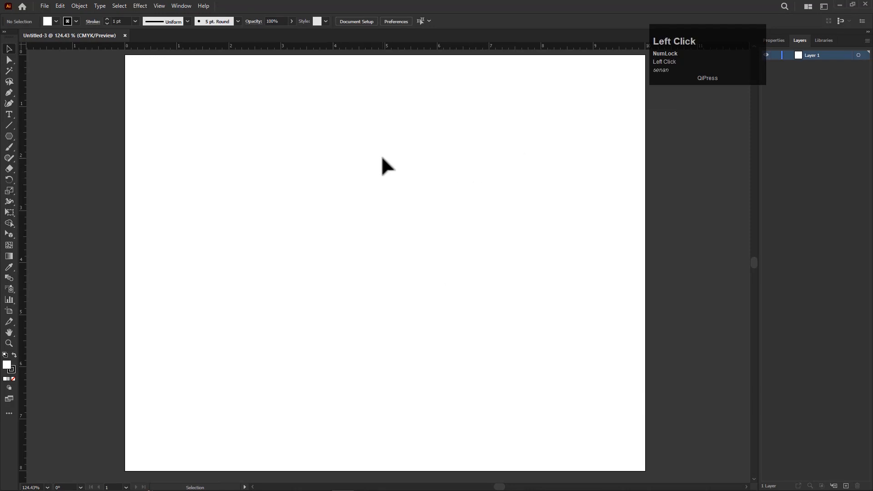
Draw a vertical line about 4.08 in long near the left side of the artboard
click(10, 127)
scroll(227, 278, down, 1)
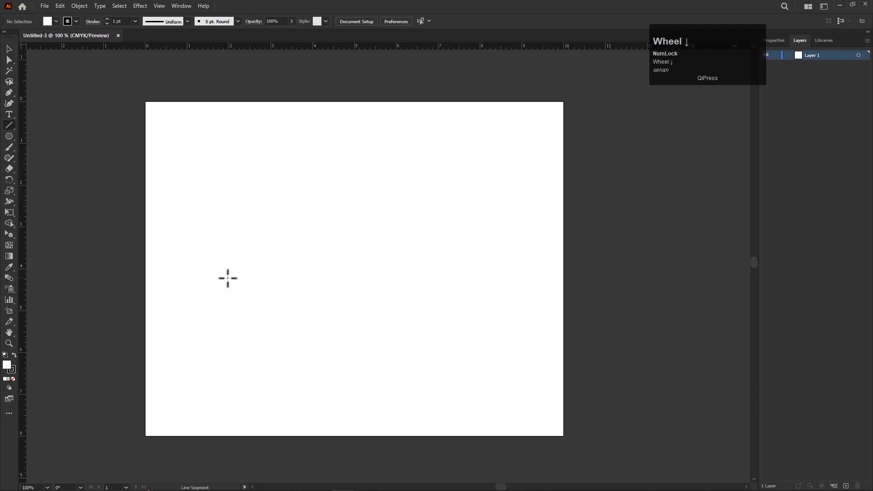
drag(200, 196, 200, 365)
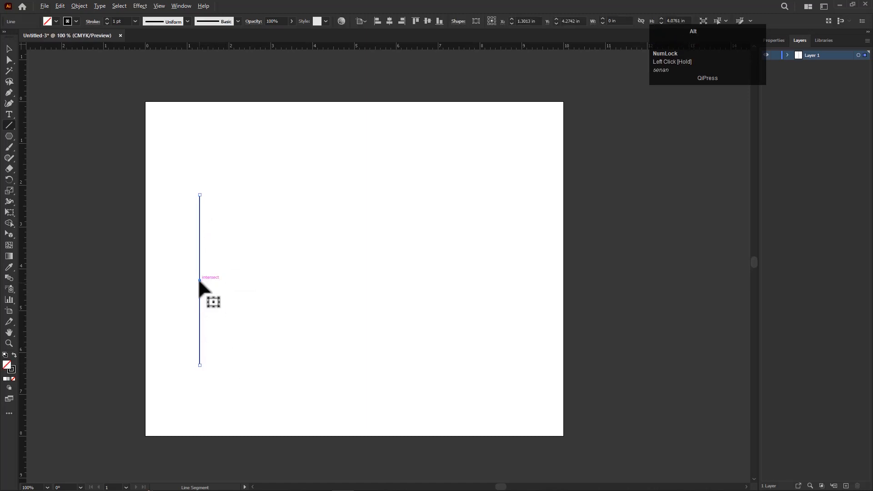
Duplicate the vertical line to the right at about 0.18 in spacing, repeating the copy to make 18 parallel lines
drag(200, 280, 207, 280)
key(ctrl+d)
key(ctrl+d)
key(ctrl+d)
key(ctrl+d)
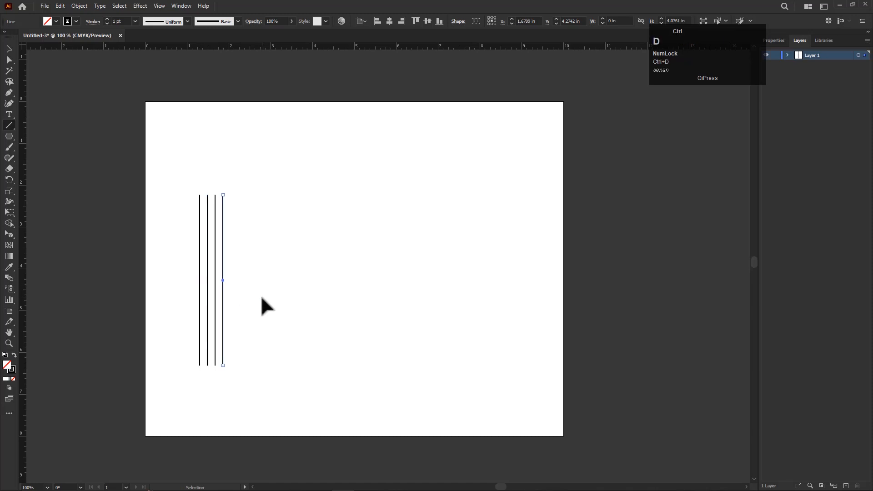
key(ctrl+d)
key(ctrl+d)
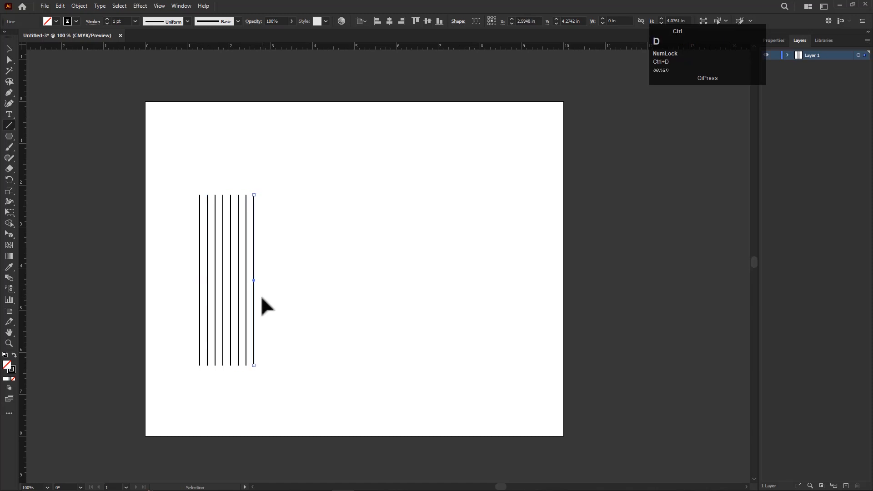
key(ctrl+d)
key(ctrl+d)
key(ctrl+d)
key(ctrl+d)
key(ctrl+d)
key(ctrl+d)
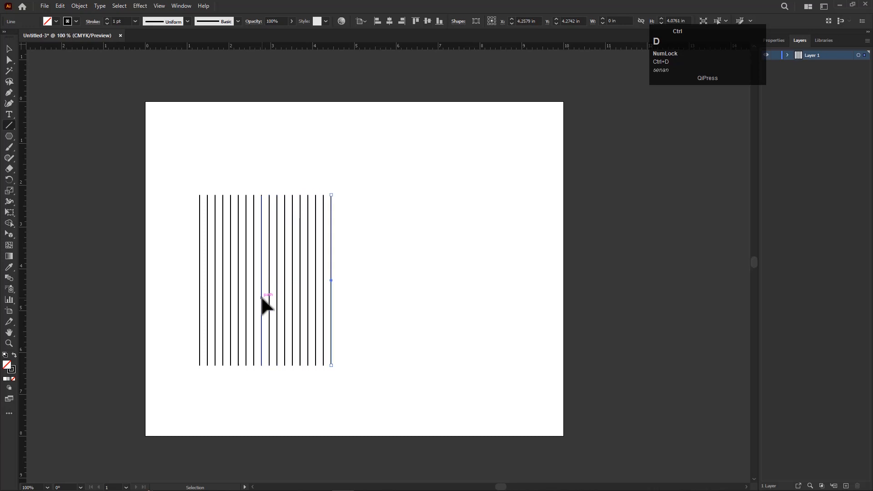
Select all the vertical lines, resize them to about 4.23 in tall and shift the set slightly to the left
click(9, 49)
drag(154, 152, 450, 248)
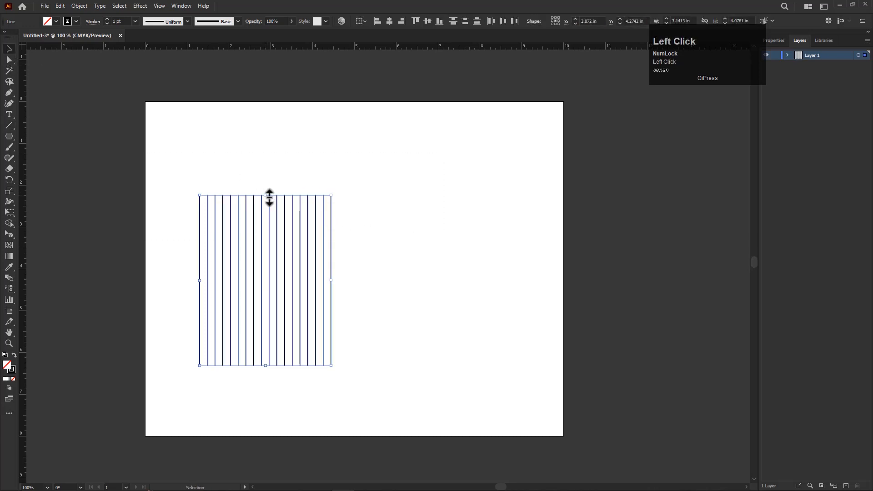
drag(266, 195, 266, 184)
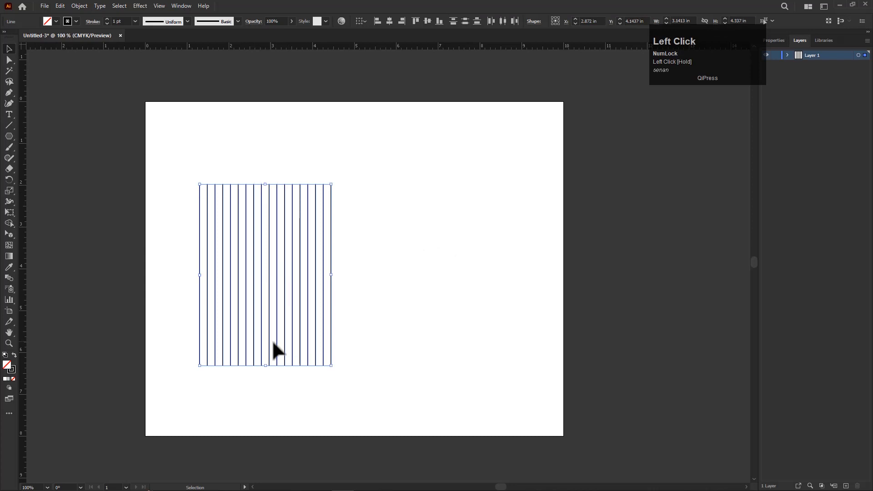
drag(266, 366, 273, 337)
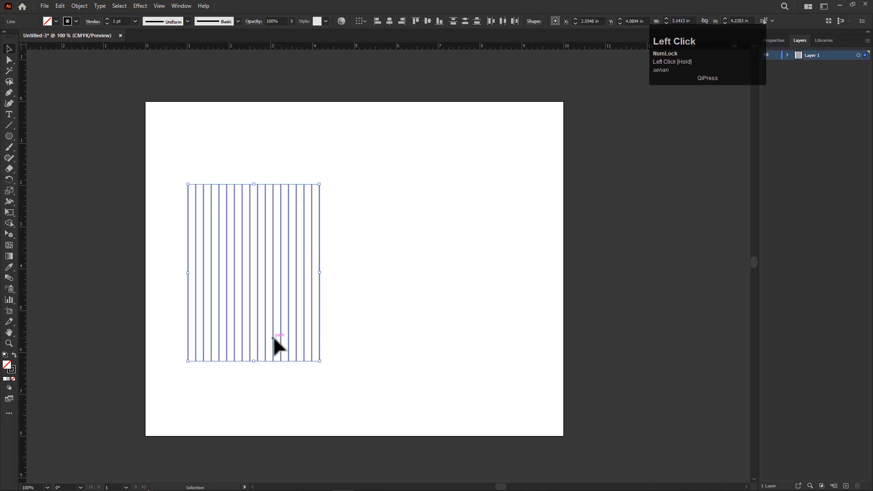
Copy the vertical lines, paste them in place and rotate the copy 90° to form a square grid
click(61, 5)
click(70, 50)
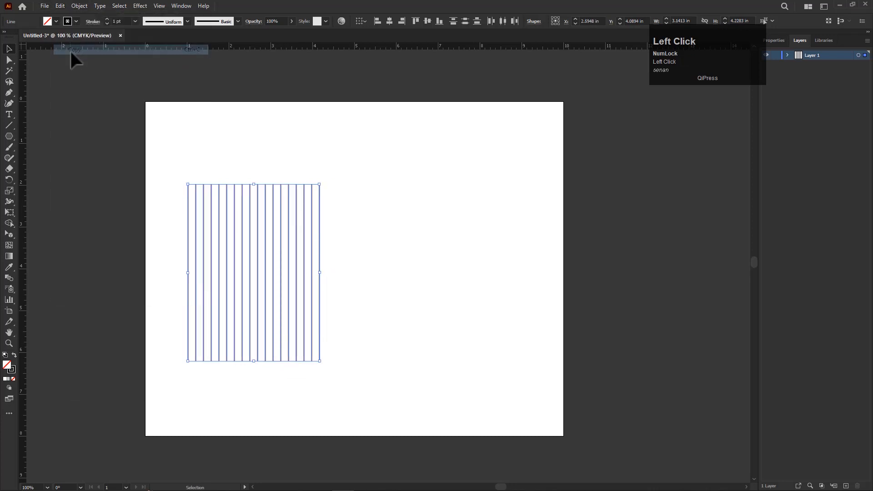
click(62, 5)
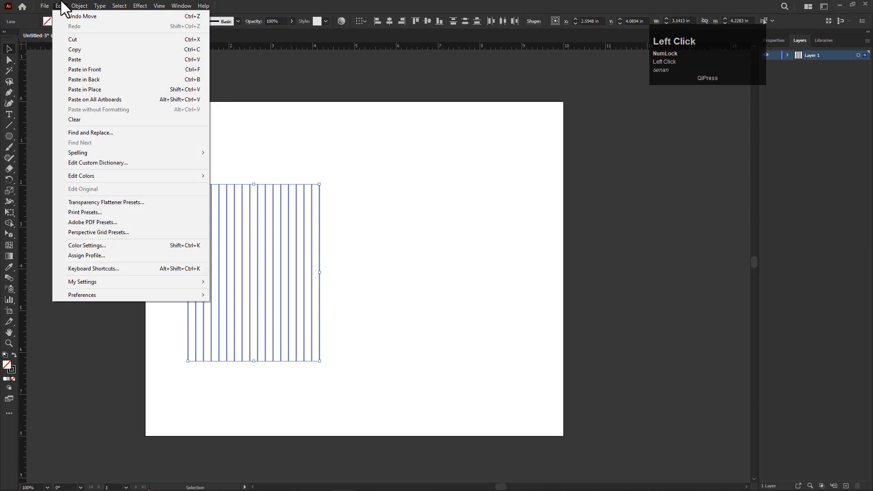
click(84, 91)
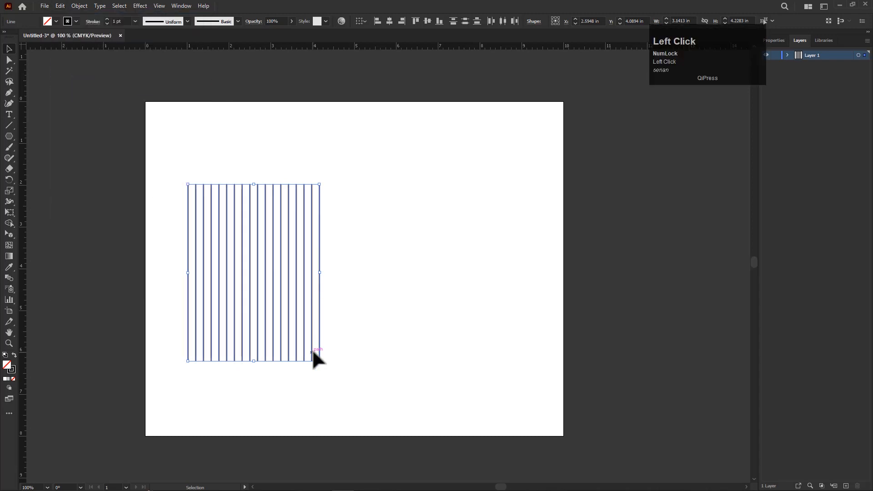
drag(320, 362, 328, 218)
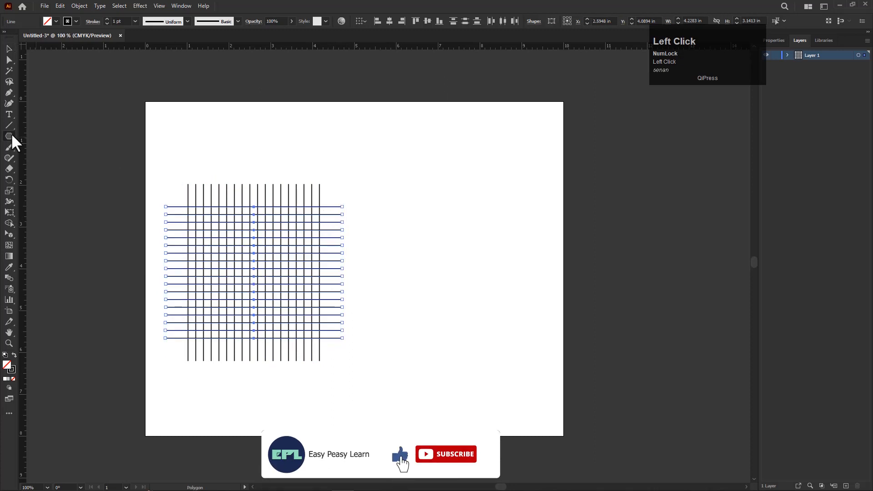
Draw a six-sided polygon about 1.78 x 1.54 in just right of the grid
drag(398, 227, 405, 264)
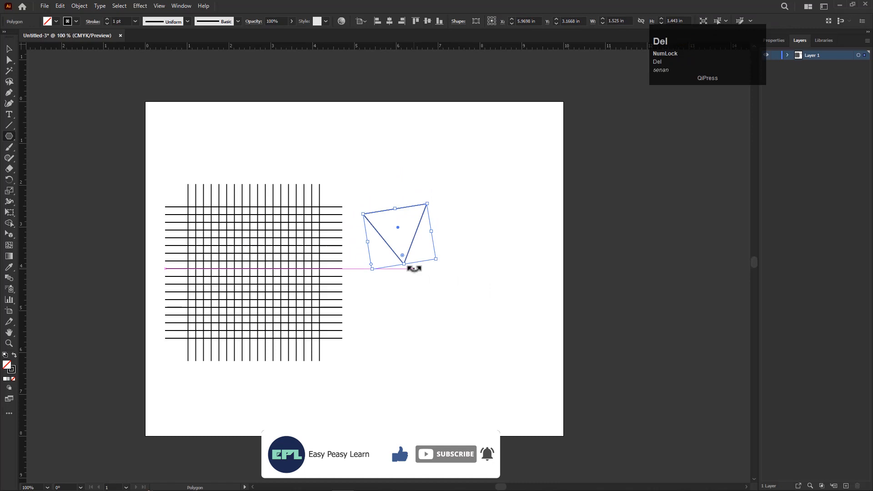
key(Delete)
click(382, 241)
text(6)
click(418, 256)
click(10, 50)
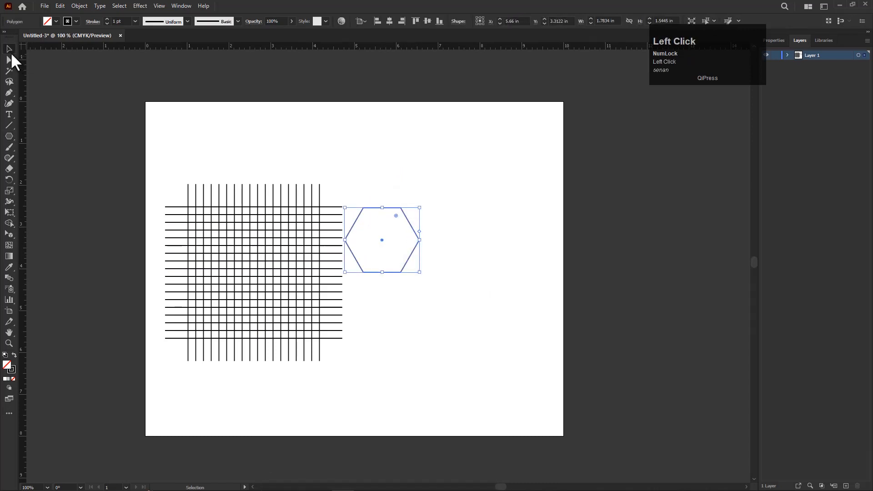
Move the hexagon to the centre of the grid and scale it up to about 2.4 in wide
drag(411, 224, 286, 261)
key(ctrl+t)
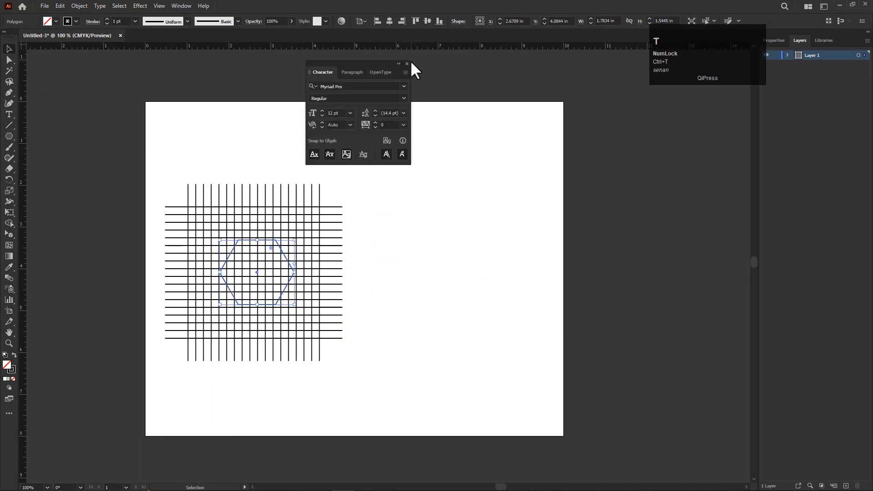
click(407, 64)
drag(295, 304, 380, 380)
click(66, 6)
click(75, 49)
click(63, 6)
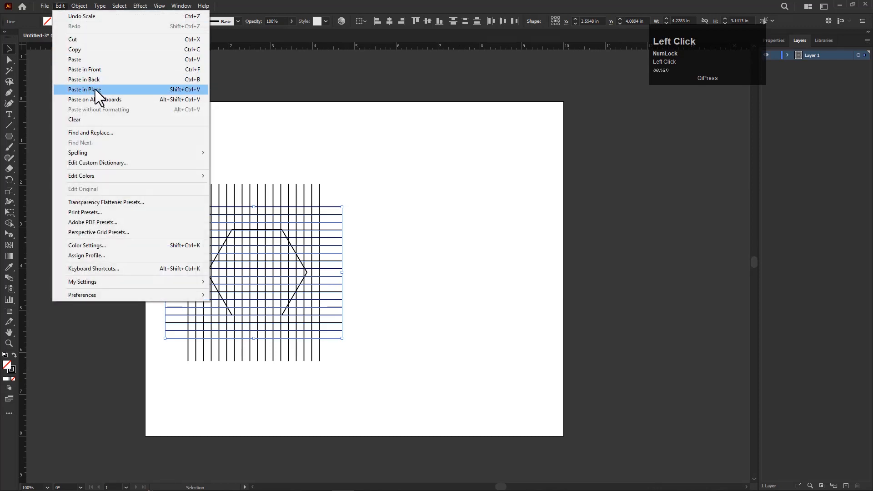
click(94, 89)
drag(346, 345, 360, 296)
key(ctrl+z)
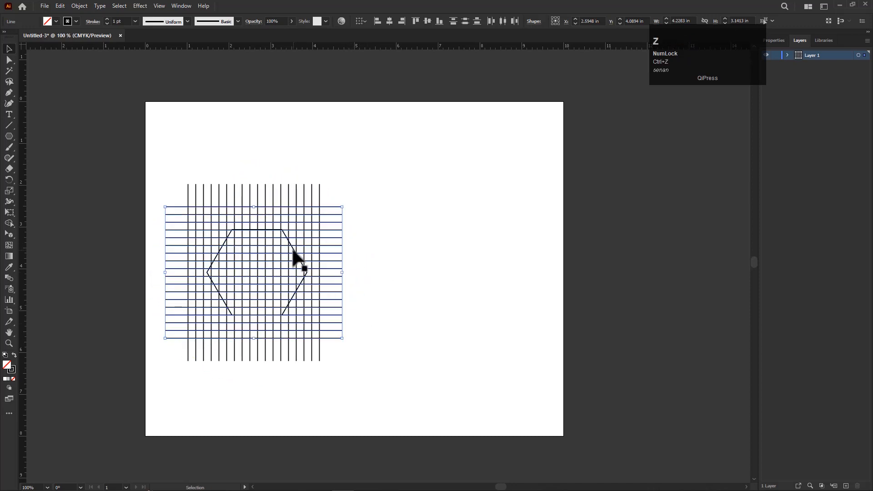
Rotate the hexagon in the grid so that one corner points straight up
click(294, 250)
scroll(294, 250, up, 1)
drag(324, 361, 203, 328)
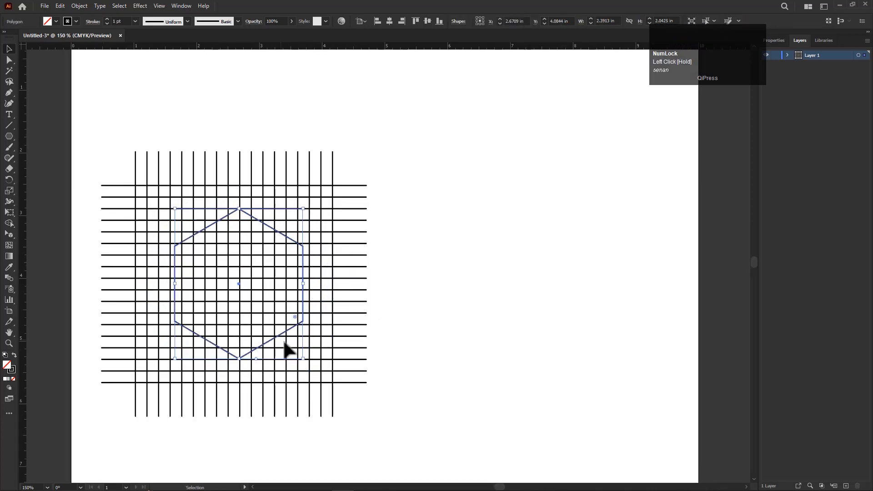
Copy the horizontal lines, paste them in place and rotate the copy about 30° counterclockwise, parallel to the hexagon's upper-left edge
drag(367, 232, 367, 268)
click(58, 7)
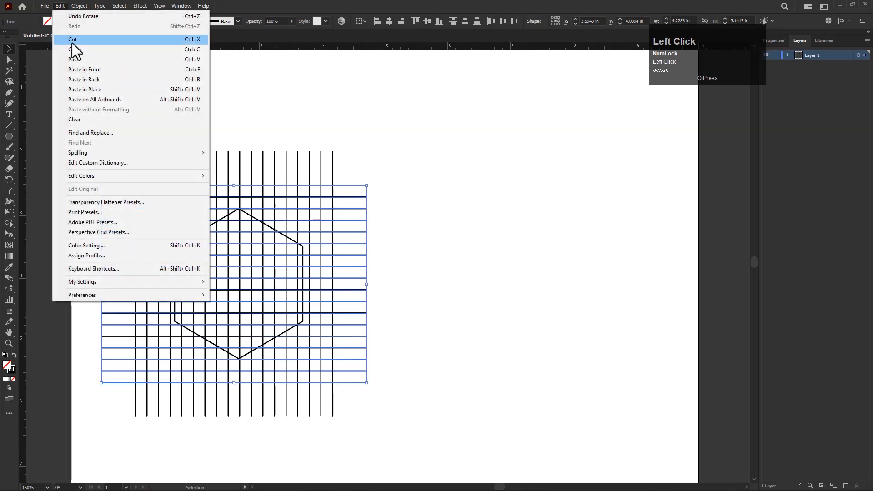
click(73, 50)
click(60, 6)
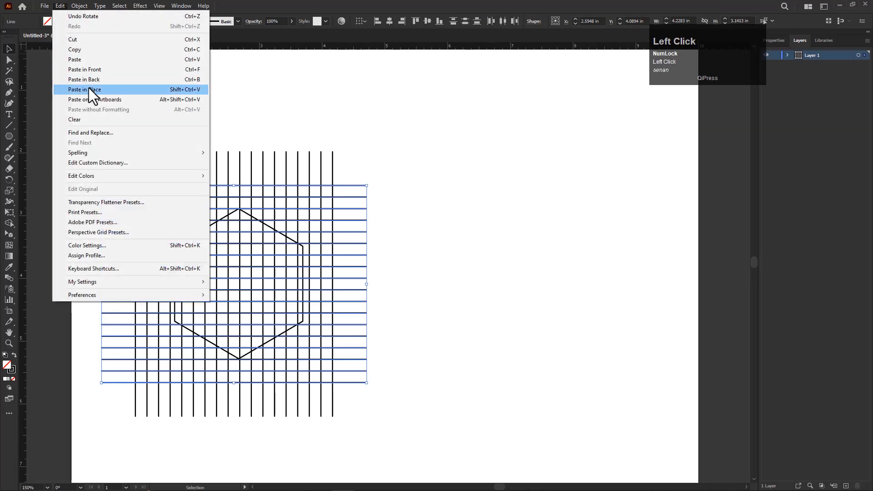
click(89, 89)
drag(367, 386, 368, 300)
Copy the slanted lines, paste them in place and rotate the copy to run parallel to the hexagon's upper-right edge
click(60, 5)
click(67, 48)
click(56, 4)
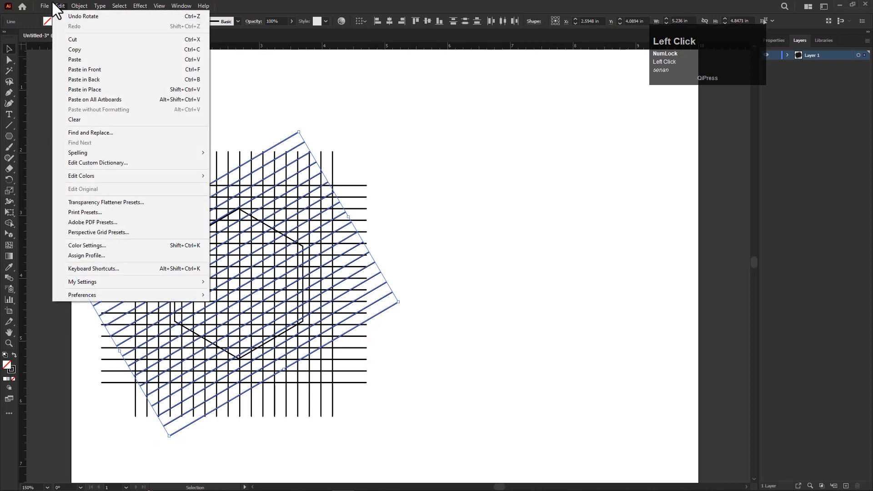
click(83, 90)
drag(400, 300, 290, 408)
Move the hexagon out of the line grid to the empty area on its right
key(space)
drag(316, 342, 351, 329)
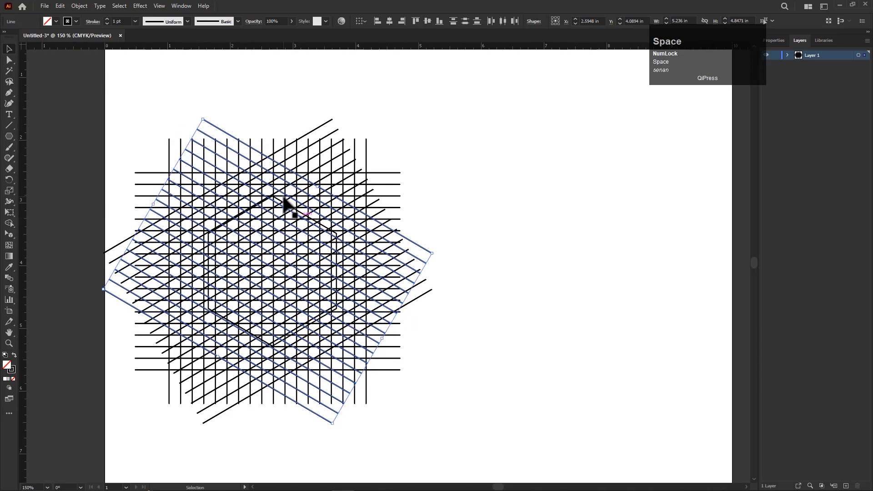
drag(279, 203, 598, 193)
Select all four sets of grid lines and move them about 0.8 in to the right
scroll(443, 280, down, 1)
drag(196, 135, 427, 390)
drag(396, 327, 386, 343)
scroll(425, 312, up, 1)
scroll(422, 308, up, 1)
scroll(384, 330, down, 1)
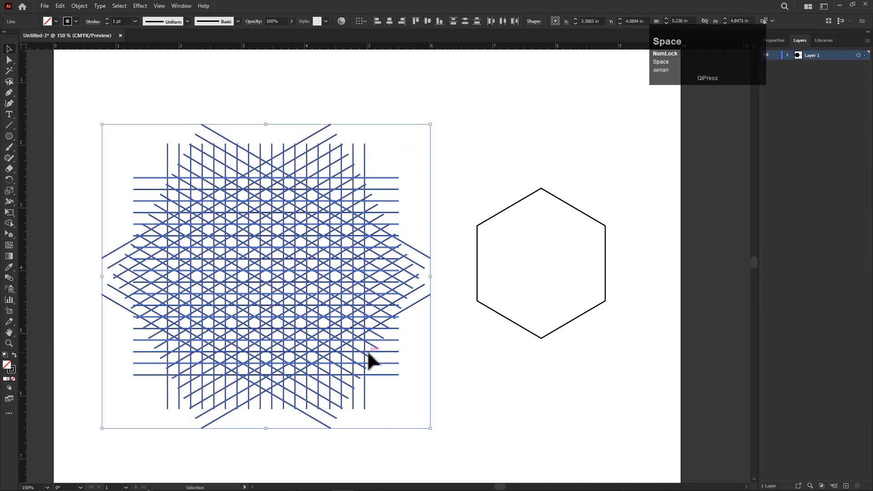
drag(463, 376, 440, 373)
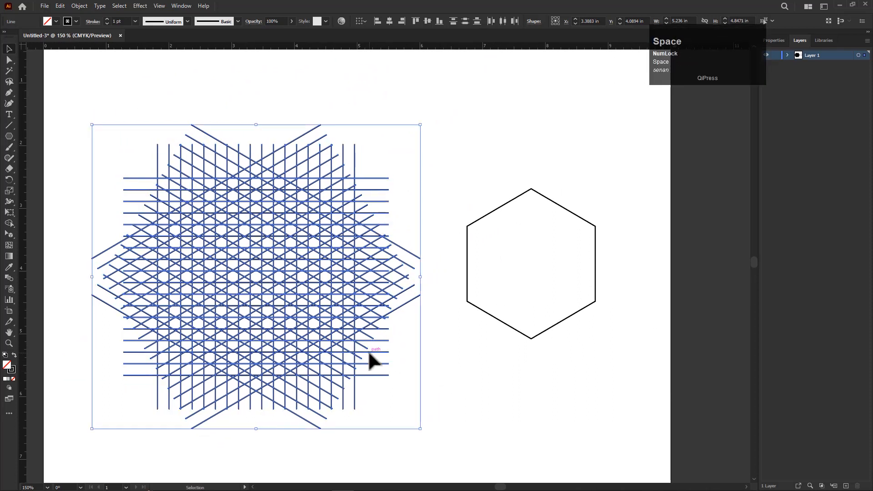
With the Shape Builder, black fill and no stroke, merge the grid's centre column and a column on each side, linked at the top
click(10, 50)
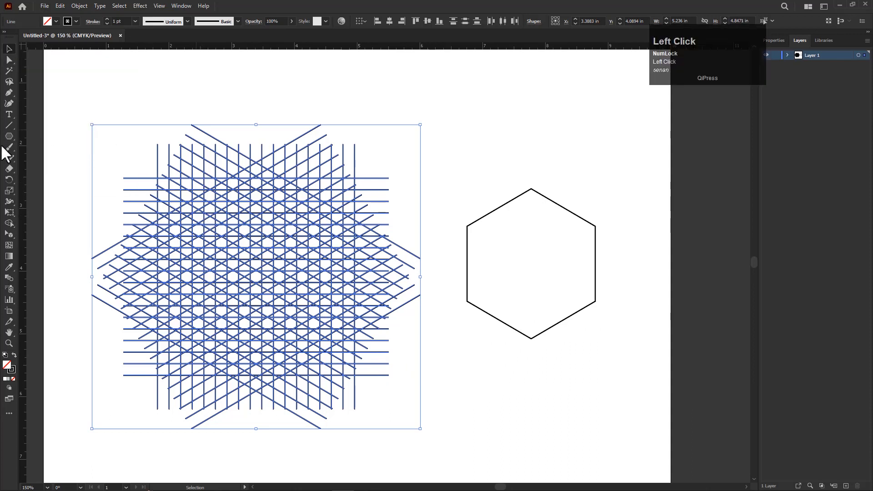
click(8, 223)
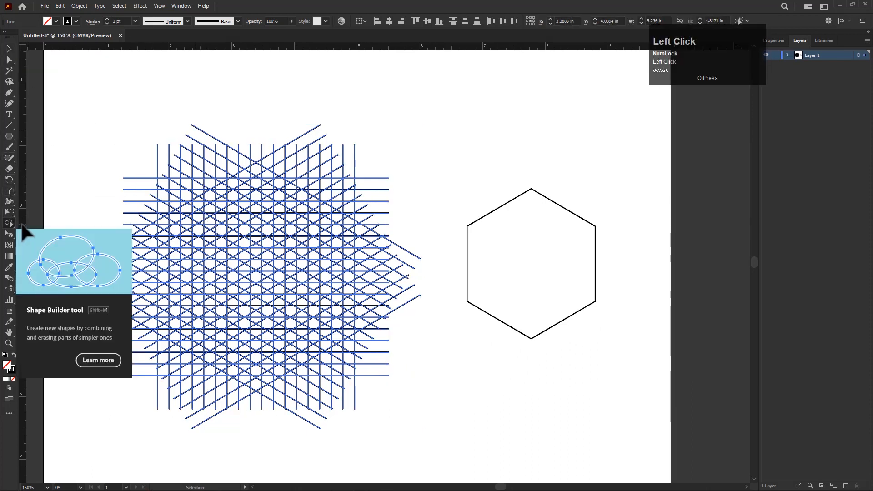
click(14, 355)
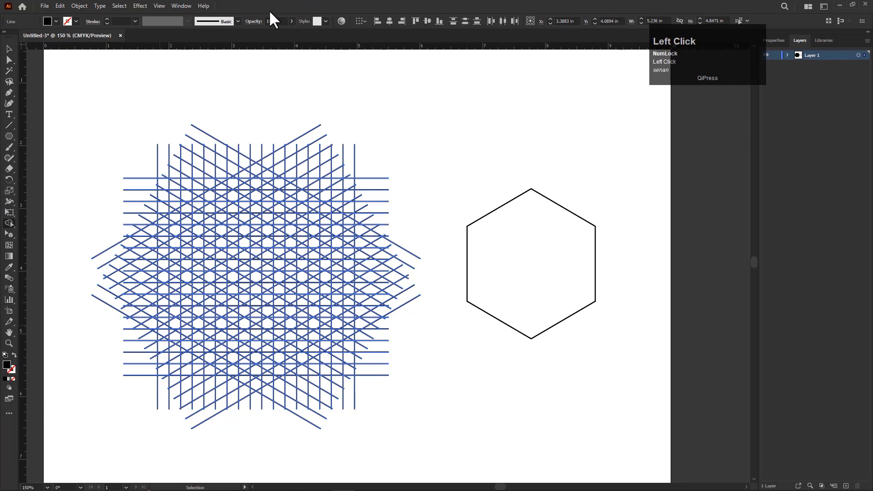
drag(311, 241, 330, 216)
drag(250, 289, 245, 291)
drag(267, 146, 270, 364)
mouse_move(272, 147)
mouse_down()
mouse_move(293, 158)
mouse_move(294, 357)
mouse_up()
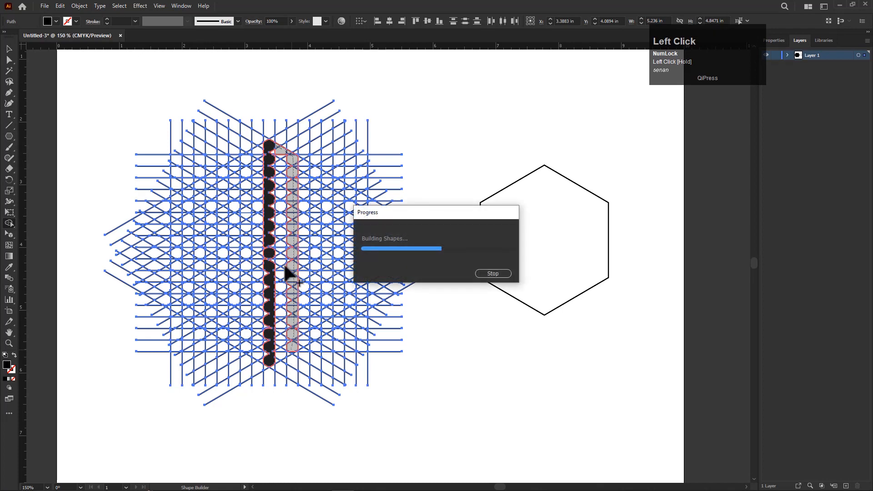
mouse_move(260, 149)
mouse_down()
mouse_move(247, 177)
mouse_move(249, 351)
mouse_up()
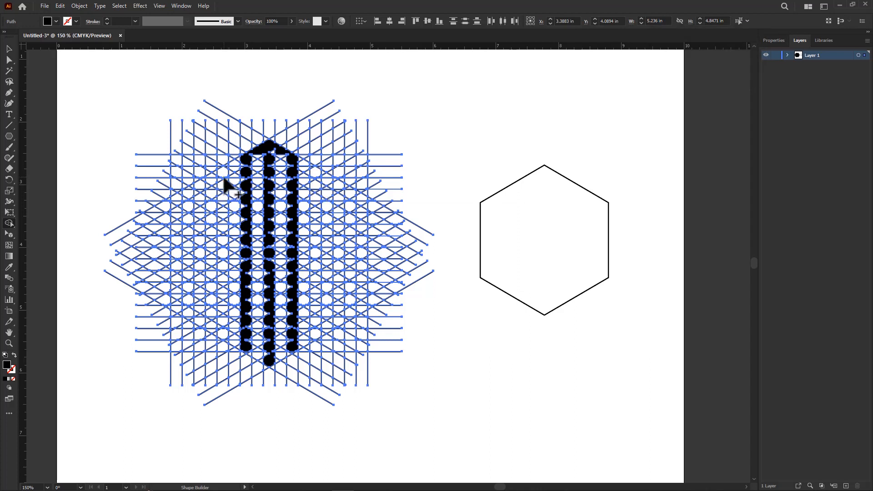
Merge three more columns of grid cells on the left half, linking them along the hexagon's upper-left edge
drag(222, 172, 223, 277)
drag(222, 335, 223, 339)
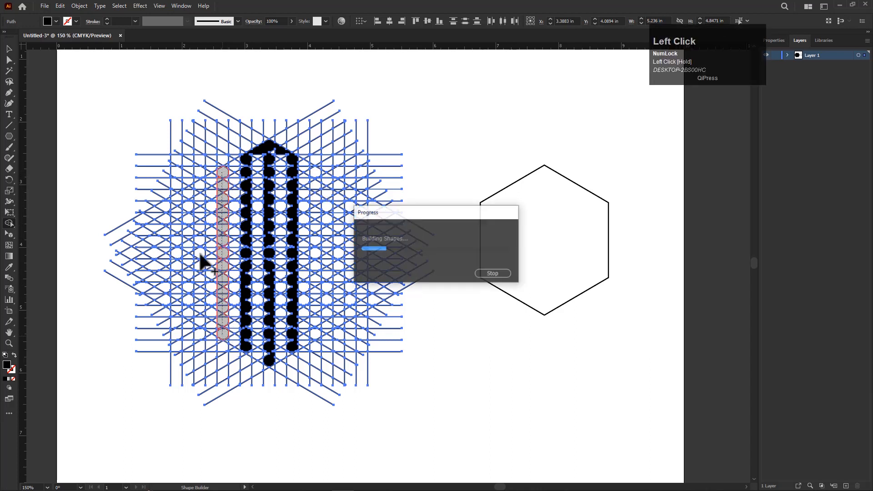
mouse_move(213, 180)
mouse_down()
mouse_move(201, 214)
mouse_move(200, 322)
mouse_move(201, 306)
mouse_up()
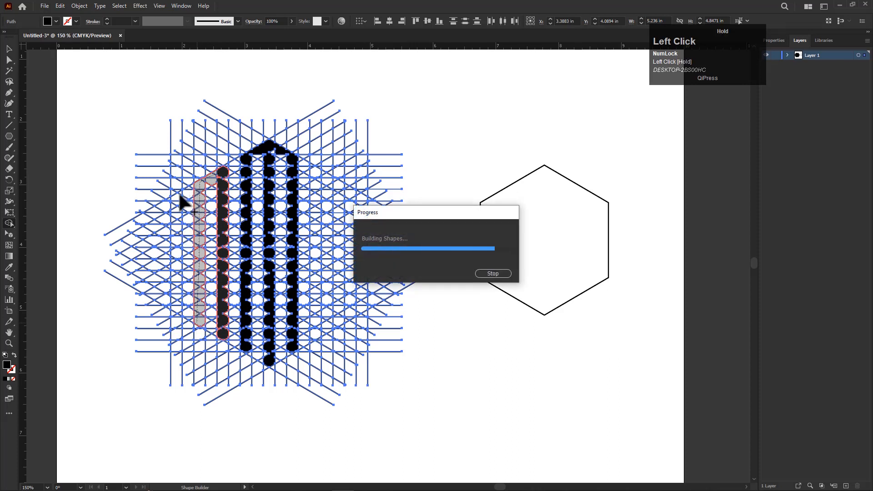
drag(182, 195, 181, 314)
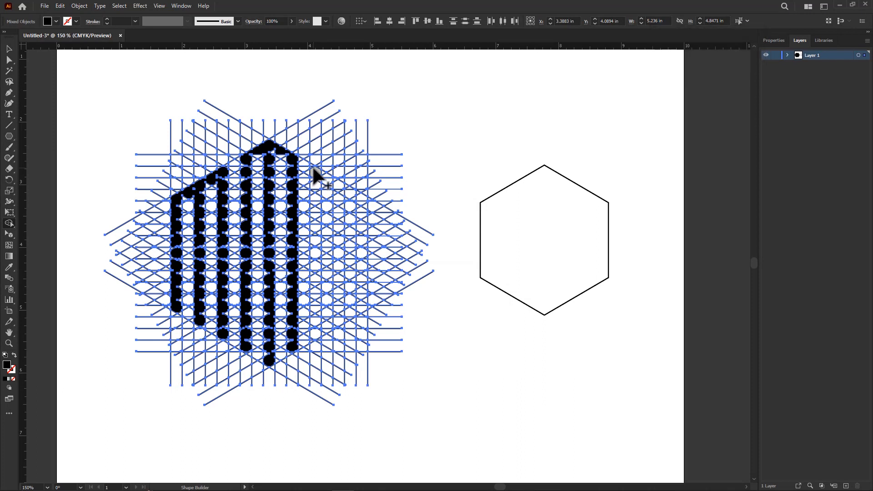
Merge two columns of grid cells on the right half, linking them along the hexagon's lower-right edge
drag(314, 169, 313, 335)
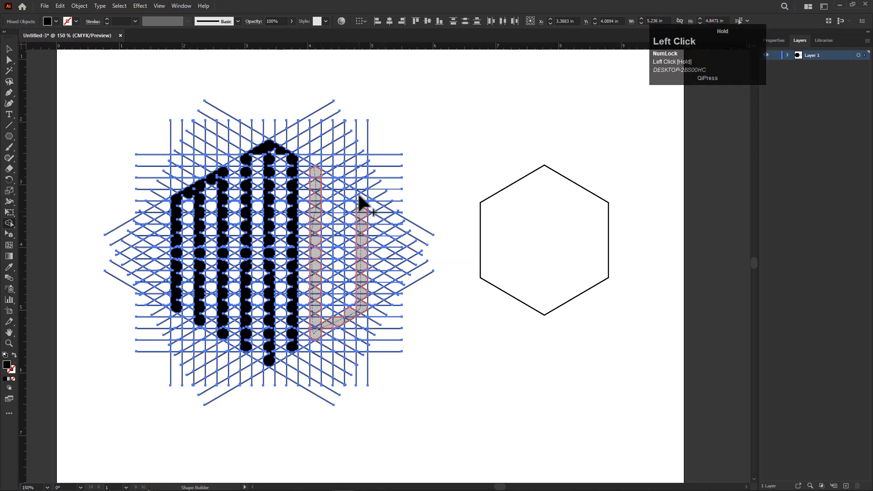
drag(359, 199, 359, 198)
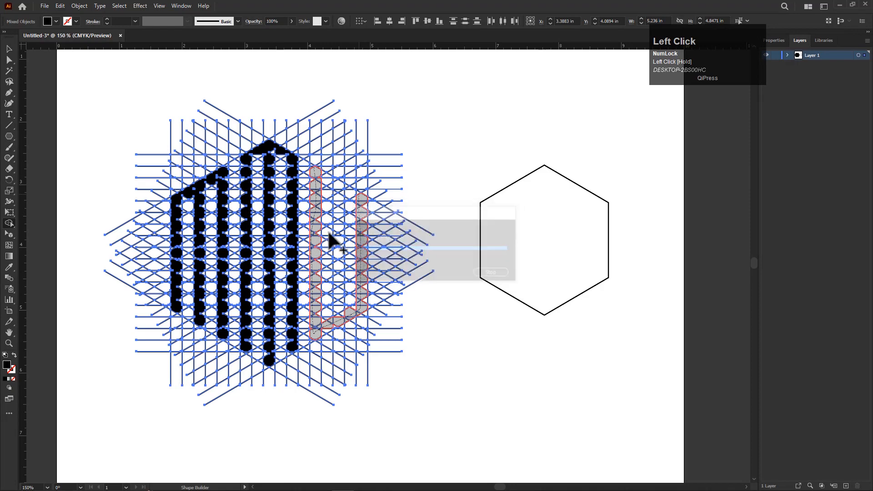
scroll(168, 259, up, 3)
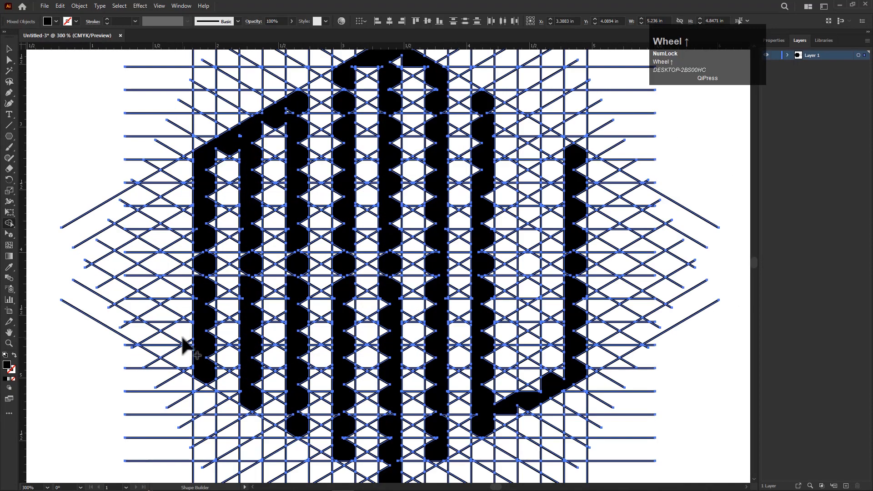
Merge the leftover triangular cells along the right side of the leftmost black column into the column
click(221, 398)
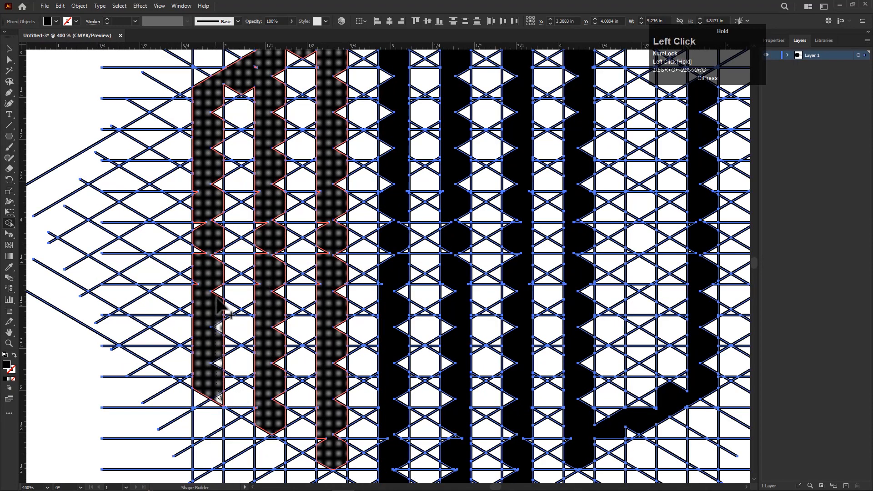
mouse_move(197, 285)
mouse_down()
mouse_move(197, 218)
mouse_move(204, 269)
mouse_up()
key(space)
mouse_move(203, 209)
mouse_down()
mouse_move(213, 227)
mouse_move(196, 342)
mouse_up()
scroll(196, 342, up, 2)
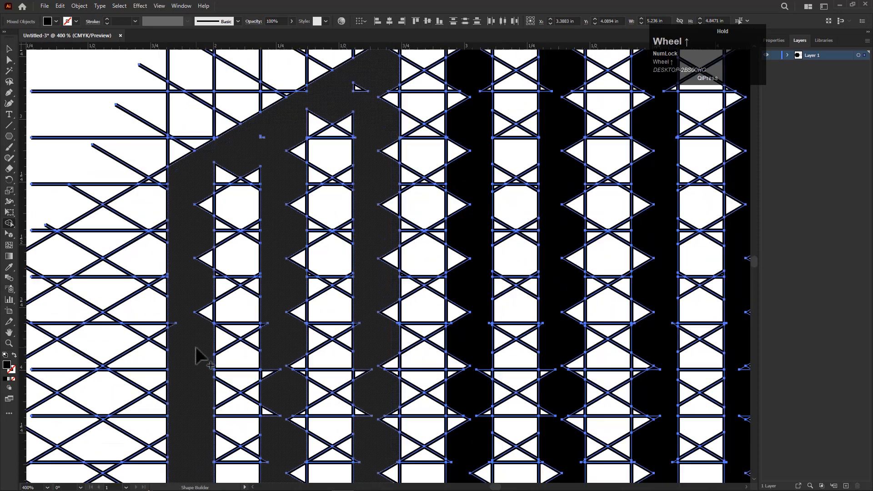
drag(209, 317, 209, 318)
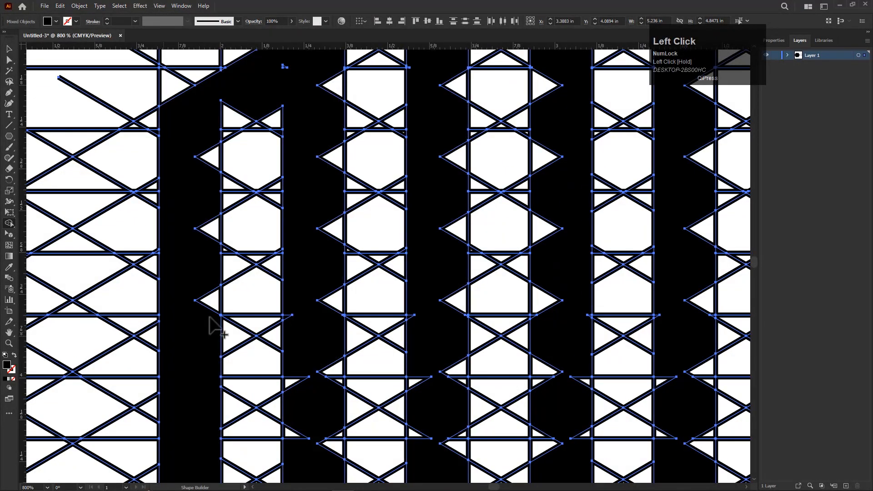
drag(214, 283, 207, 285)
drag(207, 324, 207, 325)
scroll(207, 246, down, 1)
click(210, 246)
drag(205, 187, 206, 200)
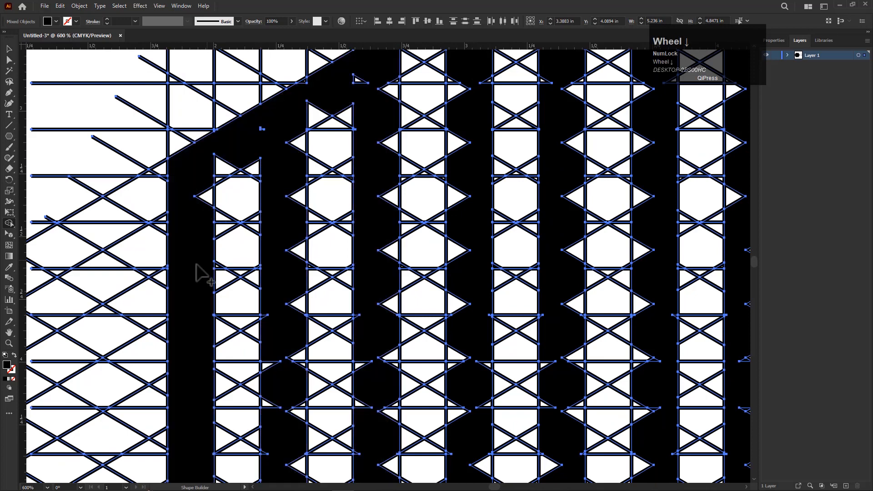
Fill the notch between the first two columns beneath the slanted bar and merge the tiny sliver at the second column's top
scroll(197, 264, down, 2)
scroll(220, 231, up, 2)
drag(241, 224, 230, 298)
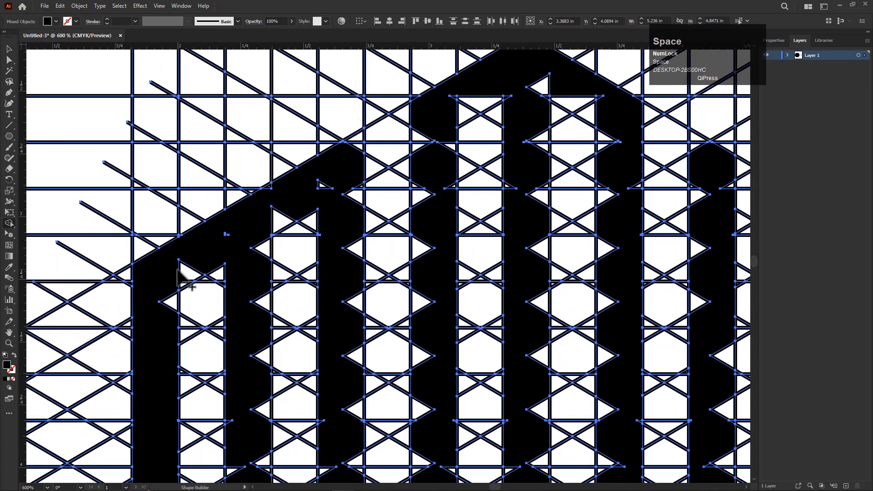
mouse_move(168, 302)
mouse_down()
mouse_move(180, 277)
mouse_move(176, 286)
mouse_move(203, 266)
mouse_move(244, 276)
mouse_move(197, 287)
mouse_up()
scroll(230, 274, down, 1)
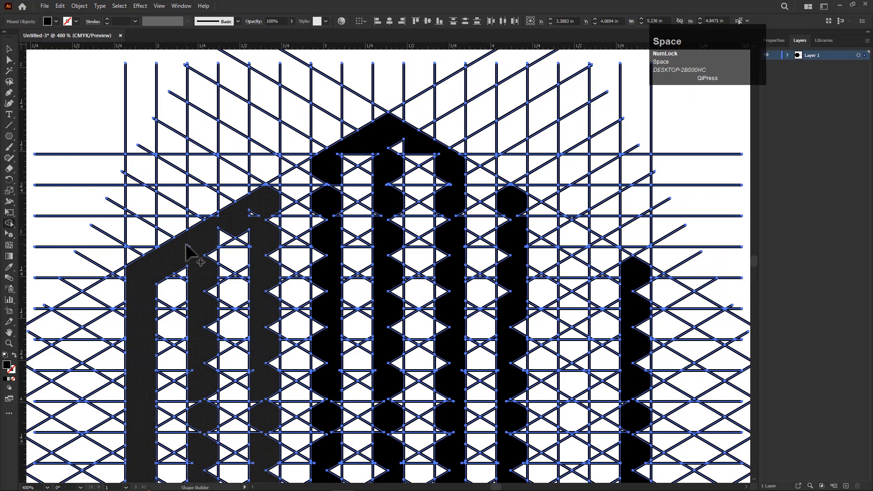
scroll(186, 245, up, 4)
scroll(186, 246, up, 2)
click(218, 303)
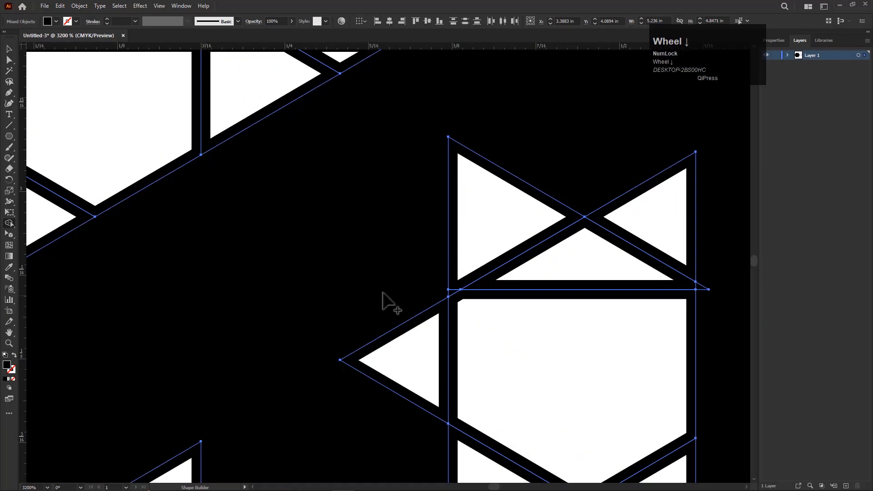
Fill the notch between the second and third columns and the small triangle inside the third column's top
scroll(382, 292, down, 2)
scroll(346, 304, up, 1)
mouse_move(343, 297)
mouse_down()
mouse_move(356, 273)
mouse_move(300, 311)
mouse_up()
scroll(300, 310, down, 2)
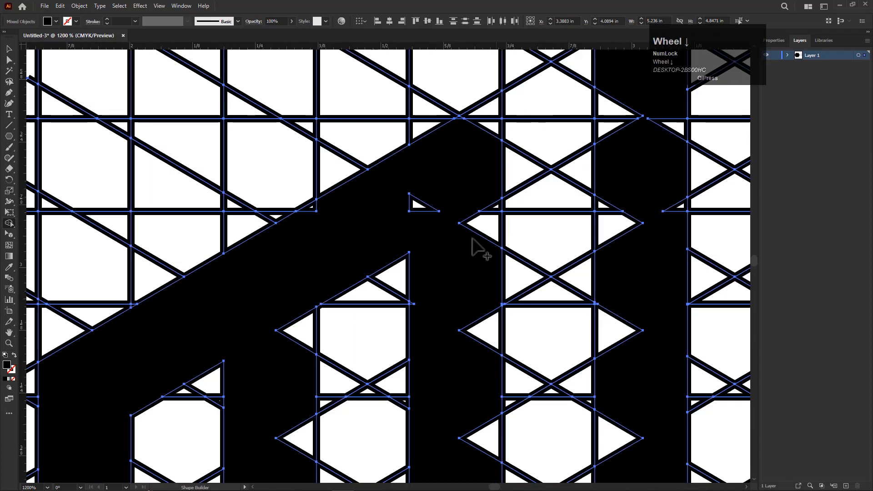
scroll(456, 269, down, 1)
key(space)
drag(480, 310, 374, 323)
drag(322, 237, 319, 252)
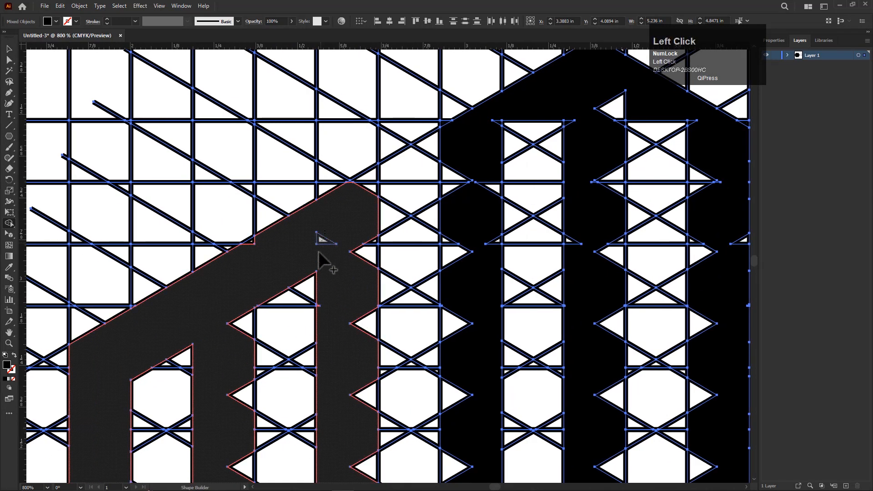
Merge the remaining corner cells at the top of the third column so the slanted bar ends in a sharp point
scroll(254, 239, down, 2)
scroll(274, 272, up, 5)
drag(408, 240, 370, 312)
scroll(367, 314, down, 4)
key(space)
mouse_move(469, 232)
mouse_down()
mouse_move(420, 164)
mouse_move(387, 150)
mouse_move(361, 261)
mouse_move(382, 274)
mouse_move(279, 146)
mouse_move(277, 182)
mouse_up()
scroll(386, 169, up, 2)
key(space)
Merge the triangular cells and a tiny sliver along the upper right side of the third column
scroll(335, 272, down, 4)
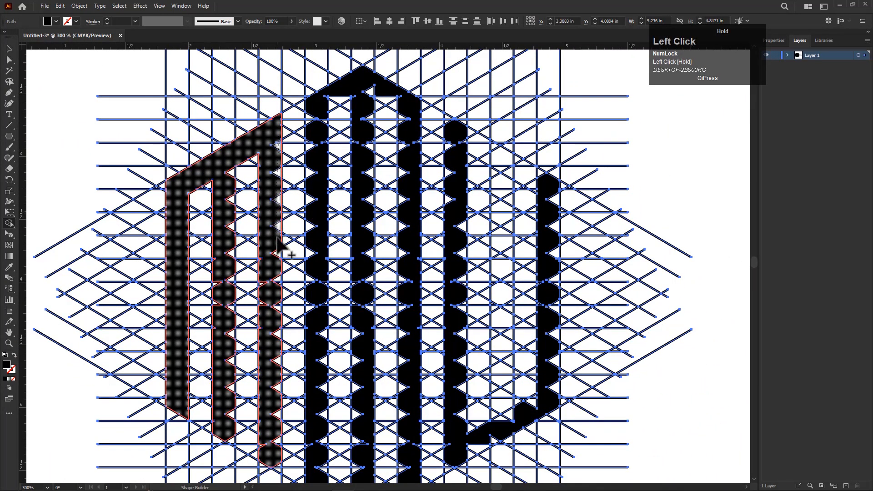
drag(276, 314, 273, 305)
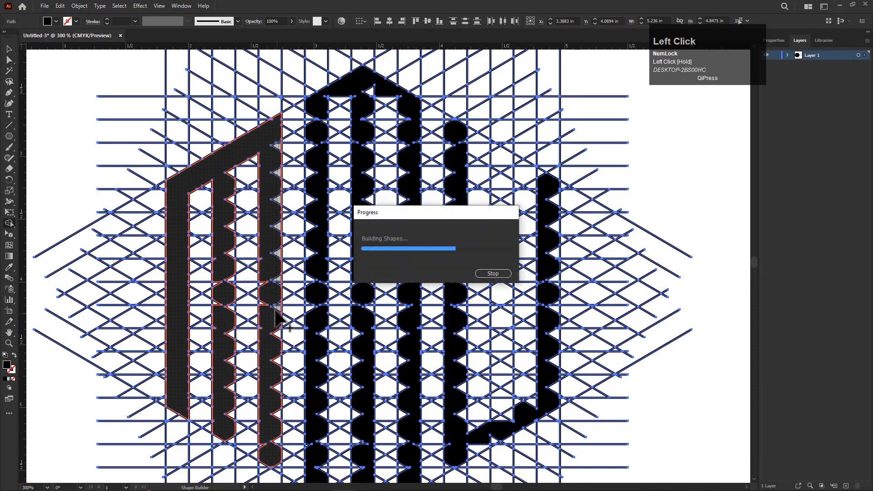
drag(255, 212, 255, 272)
drag(252, 171, 251, 178)
scroll(288, 173, up, 4)
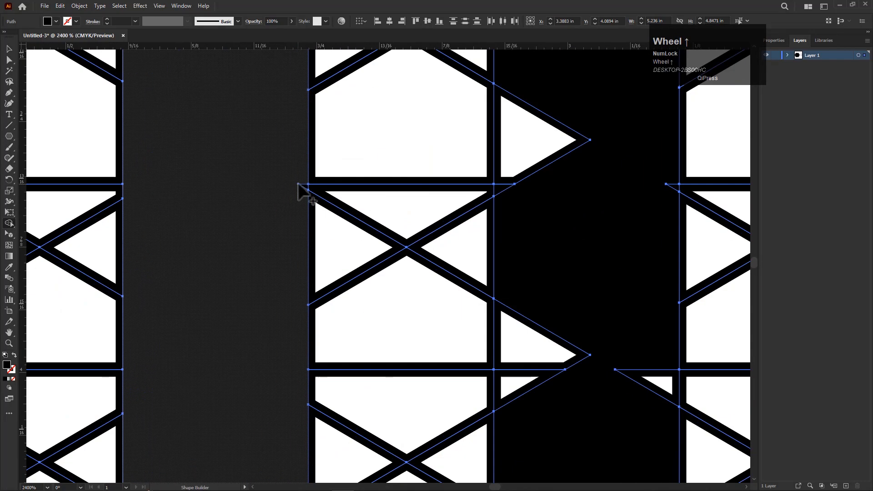
drag(301, 185, 297, 212)
scroll(281, 246, down, 1)
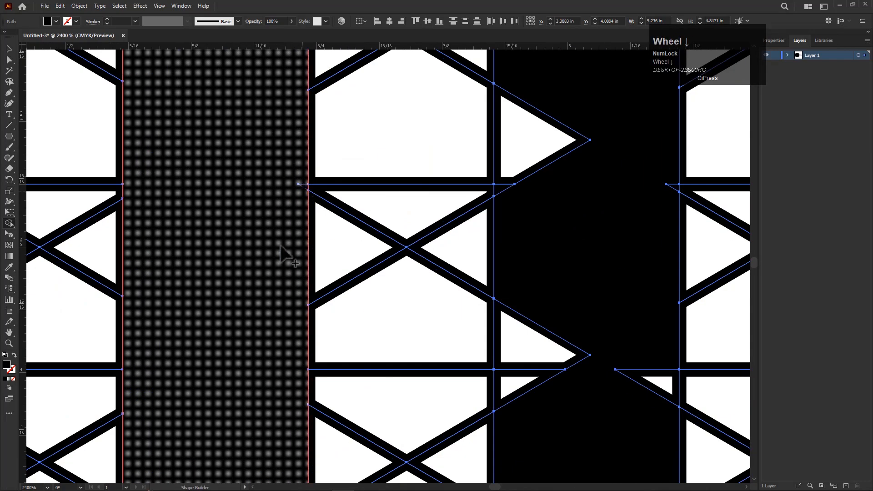
Merge the remaining triangular cells along the lower right side of the third column
scroll(281, 248, down, 5)
drag(282, 273, 255, 86)
scroll(231, 127, up, 3)
click(228, 136)
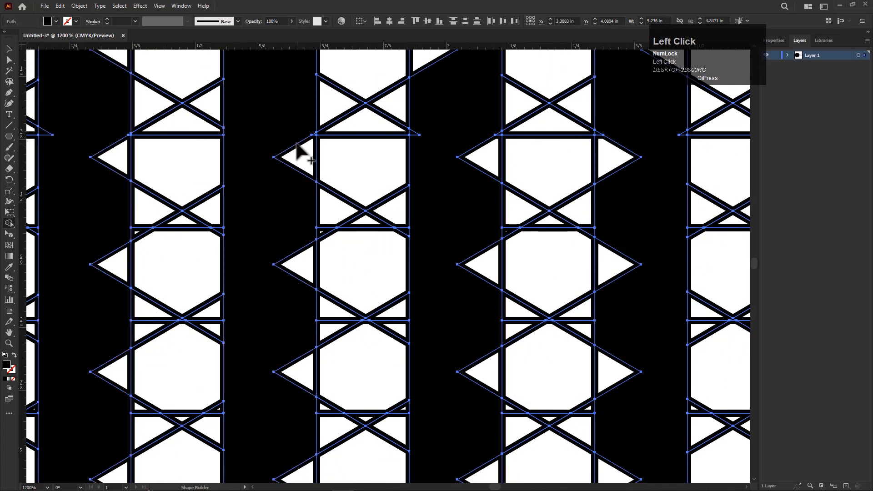
drag(296, 153, 293, 235)
scroll(302, 245, down, 1)
mouse_move(313, 270)
mouse_down()
mouse_move(275, 131)
mouse_move(264, 149)
mouse_move(252, 339)
mouse_up()
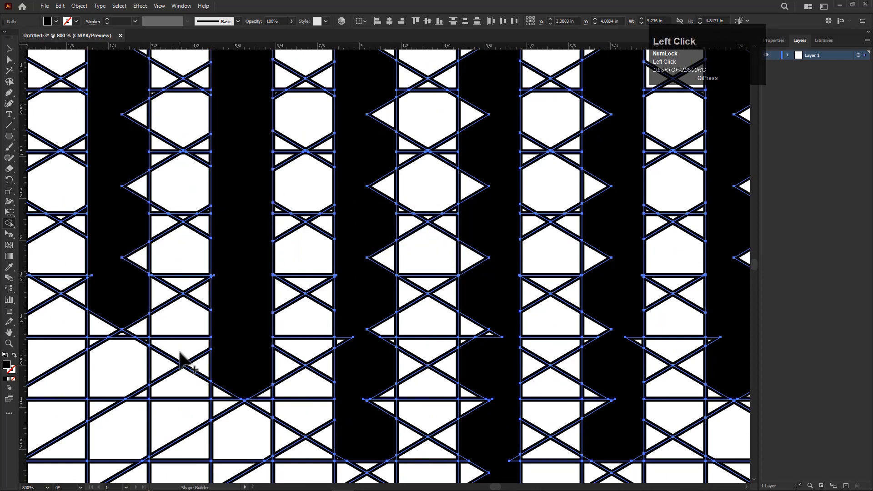
Merge the triangular cells along the lower right side of the second column
scroll(177, 339, down, 3)
drag(160, 336, 209, 387)
scroll(210, 379, up, 3)
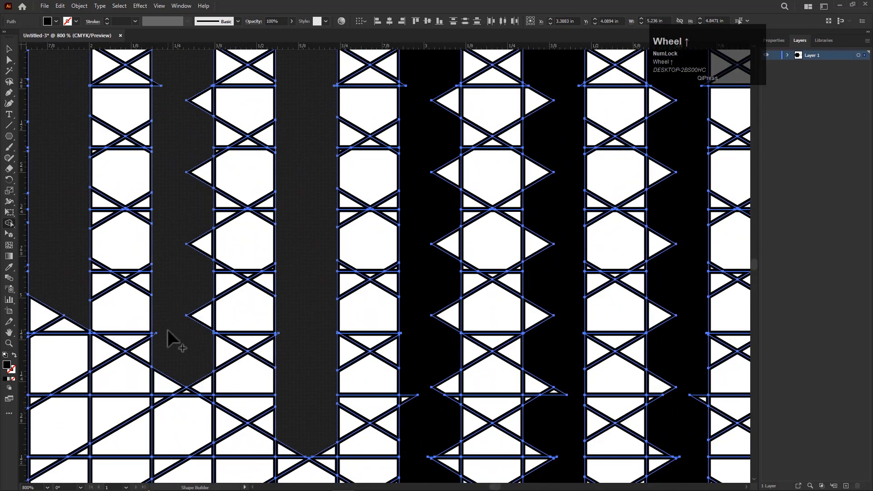
mouse_move(155, 329)
mouse_down()
mouse_move(159, 340)
mouse_move(208, 335)
mouse_move(206, 170)
mouse_up()
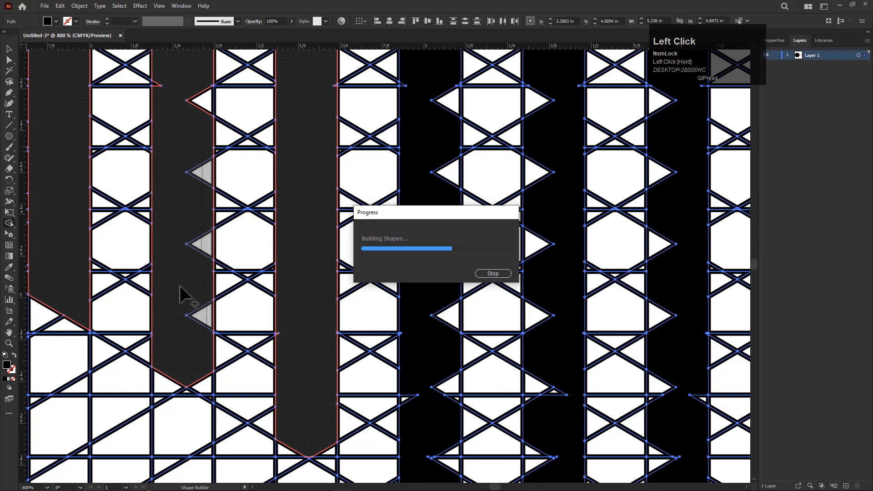
scroll(181, 295, down, 1)
Merge the triangular cells along the middle and upper right side of the second column
drag(205, 228, 216, 432)
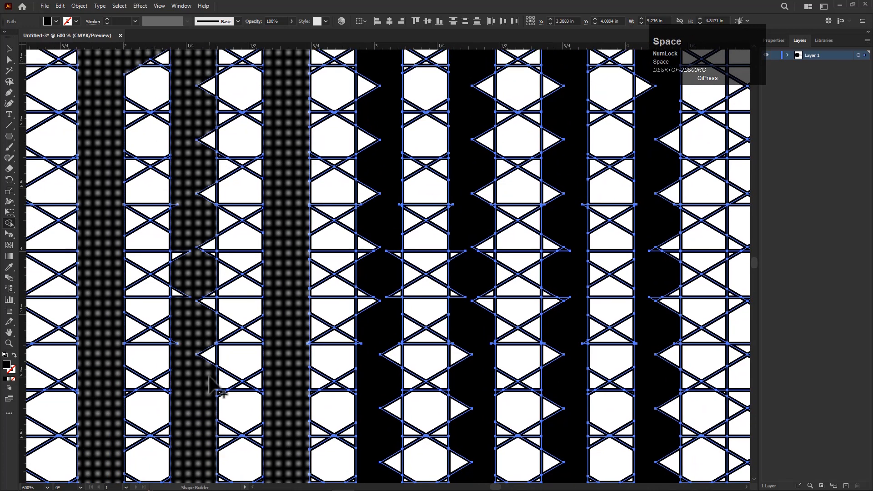
drag(209, 378, 209, 304)
drag(209, 205, 210, 137)
drag(241, 251, 245, 356)
drag(213, 133, 207, 275)
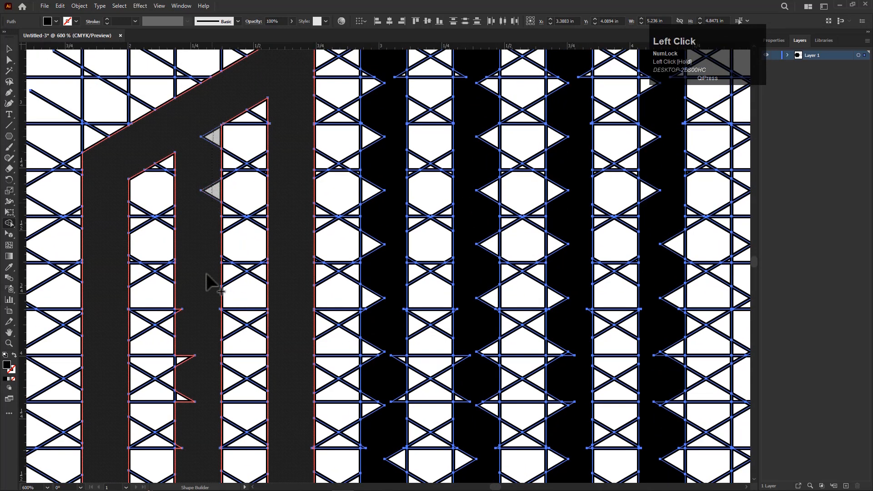
Merge the small pointed cells along the left side of the second column
drag(192, 355, 193, 358)
drag(180, 313, 182, 386)
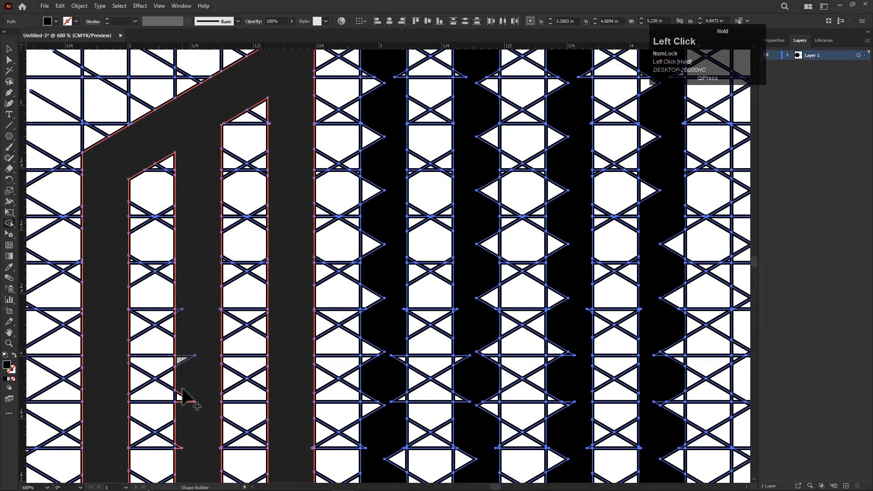
drag(195, 446, 193, 444)
Merge the remaining tiny slivers along the edges of the second and third columns
scroll(195, 341, up, 2)
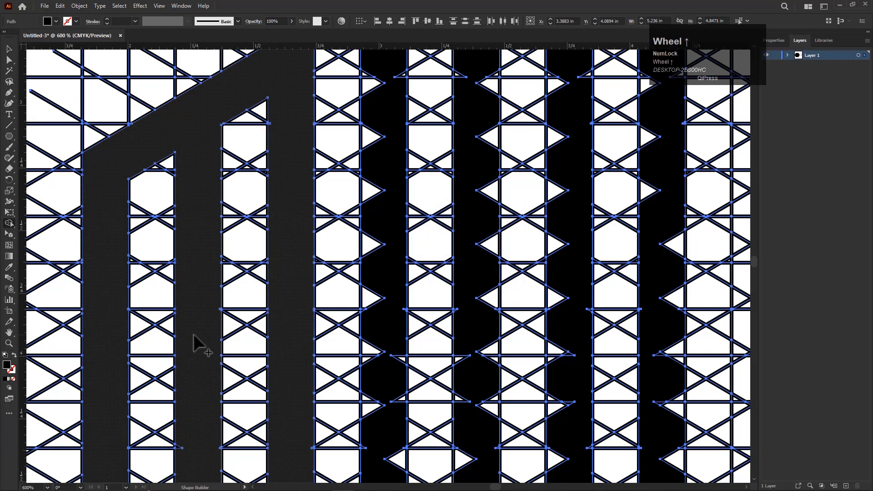
scroll(224, 291, up, 3)
click(270, 278)
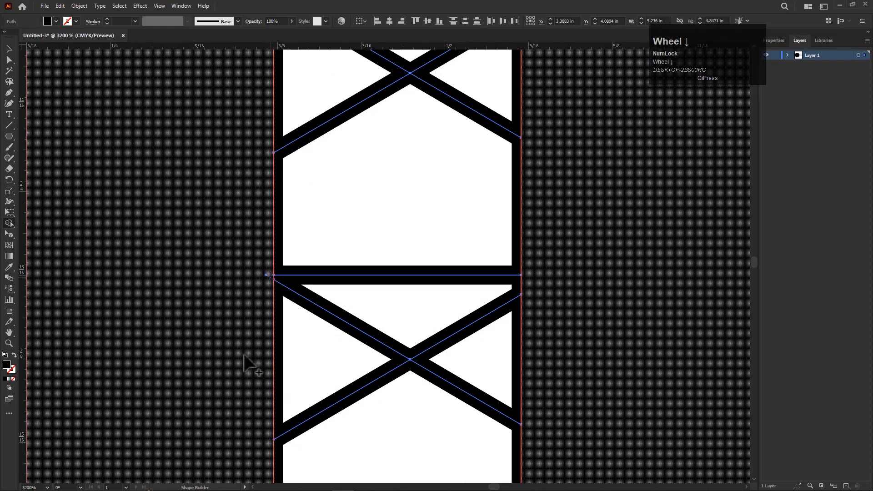
scroll(238, 364, down, 4)
drag(221, 342, 228, 162)
scroll(193, 412, up, 3)
drag(201, 233, 204, 241)
drag(372, 236, 372, 237)
click(265, 380)
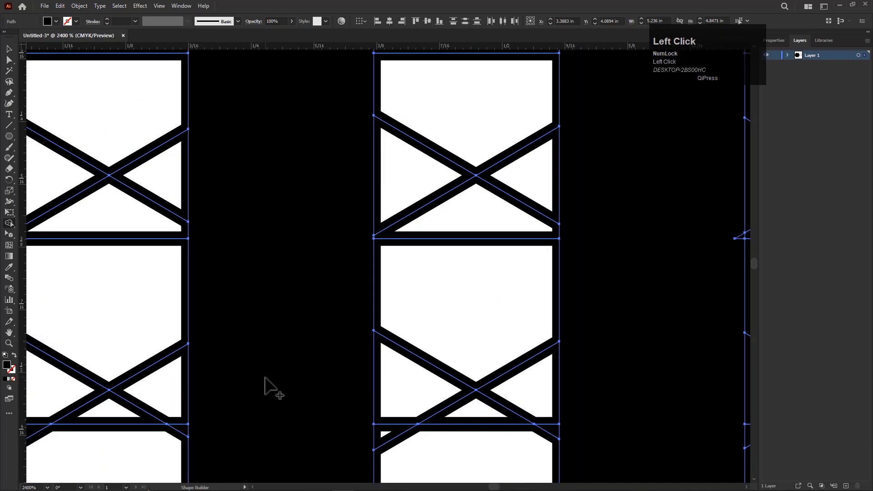
Merge the small leftover cell at the lower tip of the fourth column from the left
scroll(264, 384, down, 5)
click(259, 383)
key(space)
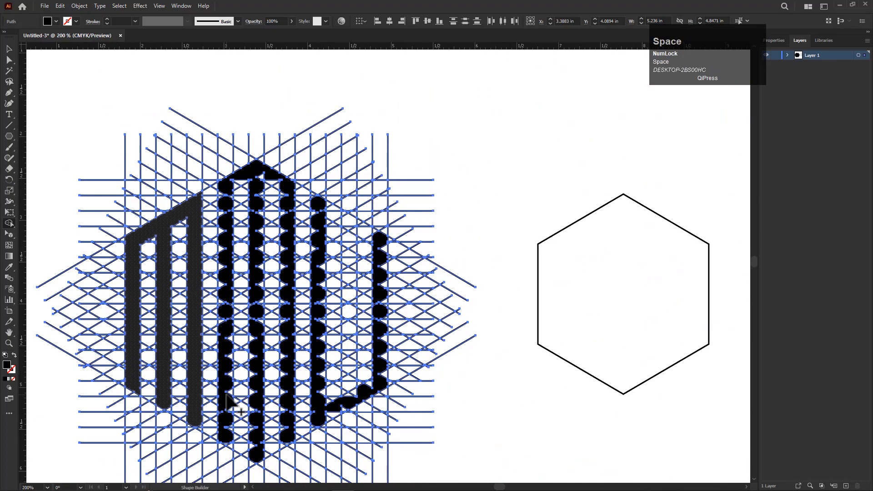
scroll(231, 452, up, 5)
scroll(240, 437, down, 2)
key(space)
mouse_move(243, 432)
mouse_down()
mouse_move(201, 388)
mouse_move(190, 392)
mouse_up()
scroll(200, 391, down, 1)
key(space)
scroll(202, 390, up, 1)
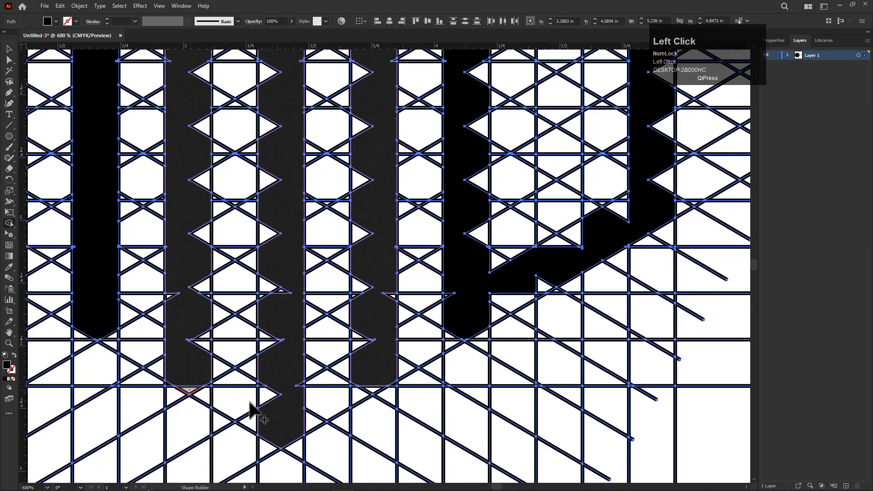
Merge the triangular cells along the right side of the fourth column's lower half
scroll(216, 408, down, 2)
key(space)
mouse_move(216, 408)
mouse_down()
mouse_move(219, 416)
mouse_move(219, 392)
mouse_up()
scroll(219, 416, up, 1)
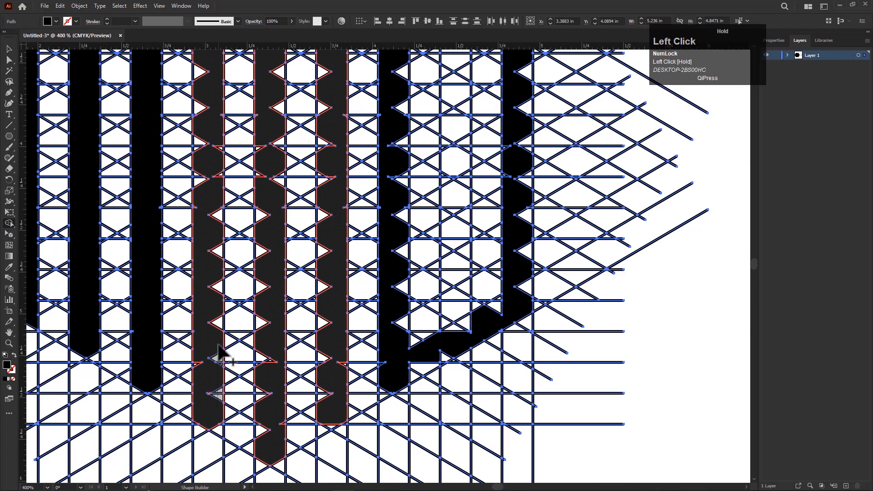
drag(217, 214, 218, 215)
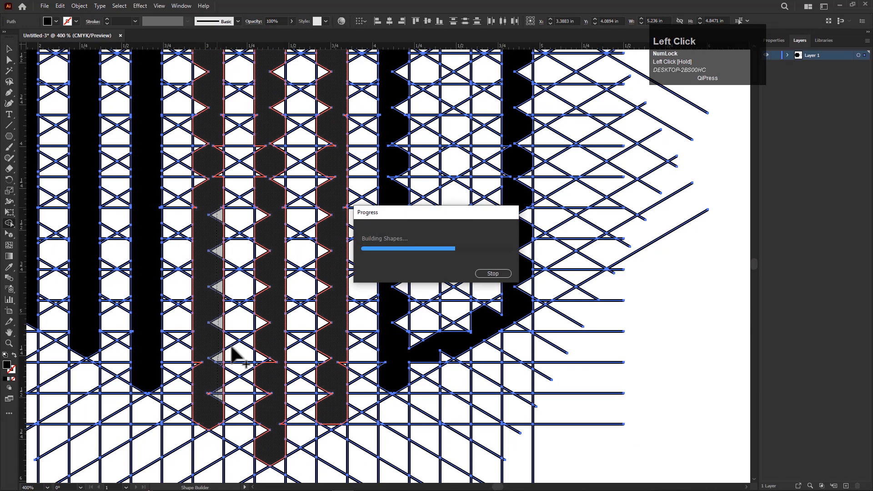
Merge the small leftover cells near the lower end of the fourth column, including the pointed one on its left edge
scroll(205, 400, up, 3)
click(222, 389)
click(183, 296)
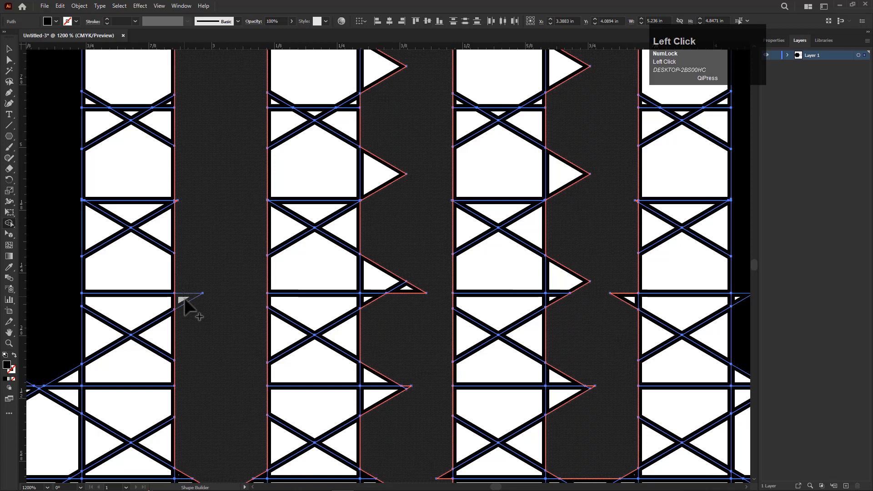
Merge the tiny slivers on the left and right edges of the fourth column around its middle
scroll(184, 336, down, 1)
scroll(199, 258, down, 2)
key(space)
drag(201, 277, 210, 472)
drag(210, 248, 208, 328)
scroll(199, 333, up, 3)
click(162, 331)
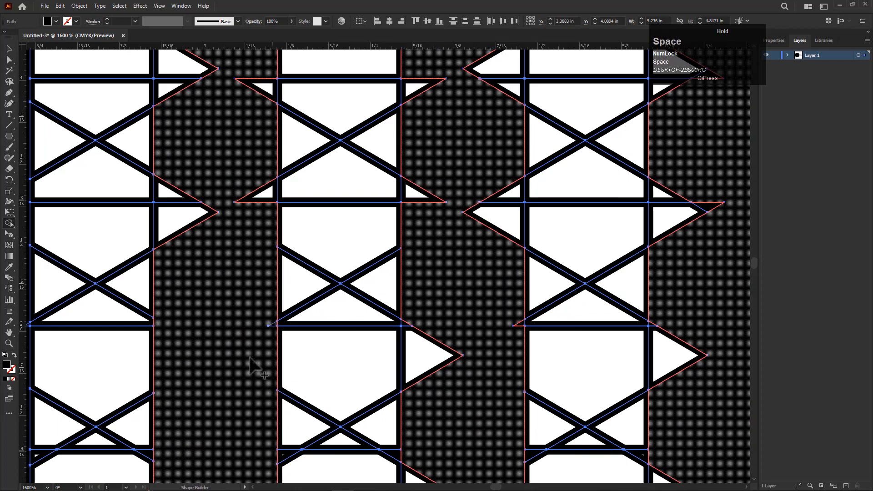
drag(257, 367, 243, 355)
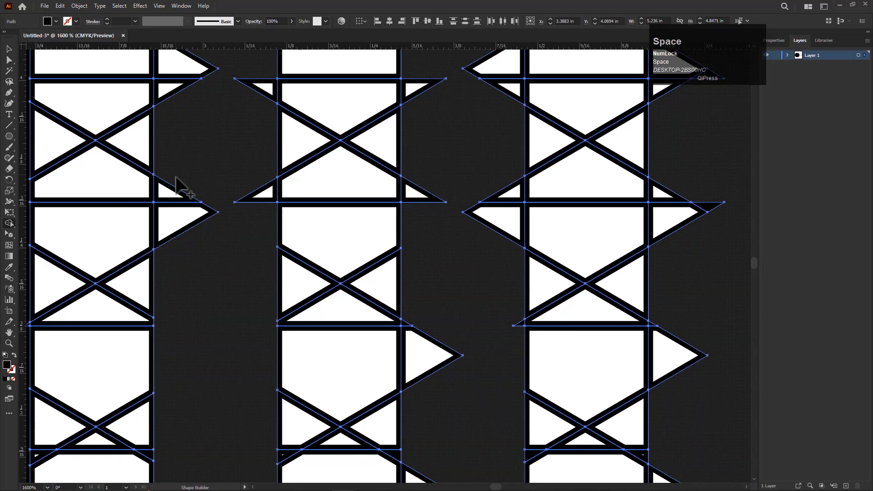
Merge the triangular cells along the fourth column's upper left side and the two small pointed cells on its right side
scroll(222, 244, down, 3)
mouse_move(222, 244)
mouse_down()
mouse_move(210, 292)
mouse_move(227, 384)
mouse_move(208, 346)
mouse_up()
drag(213, 262, 217, 157)
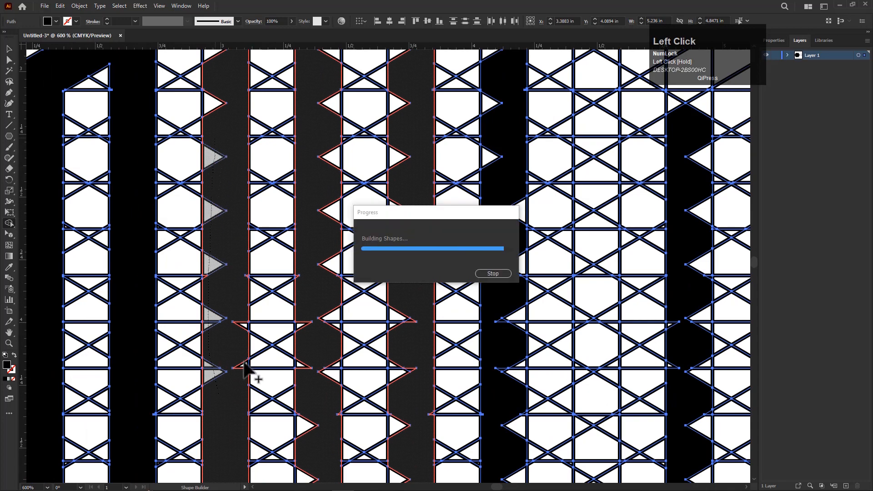
scroll(217, 311, up, 1)
mouse_move(199, 259)
mouse_down()
mouse_move(248, 288)
mouse_move(256, 312)
mouse_move(253, 264)
mouse_up()
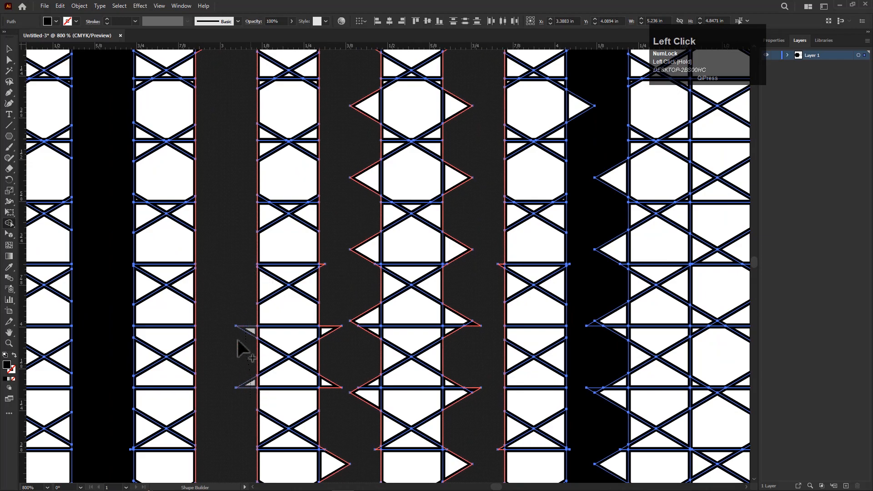
Merge the fourth column's remaining triangular cells at its middle right, upper left and upper right edges
drag(237, 340, 238, 341)
scroll(233, 334, down, 3)
drag(230, 296, 243, 380)
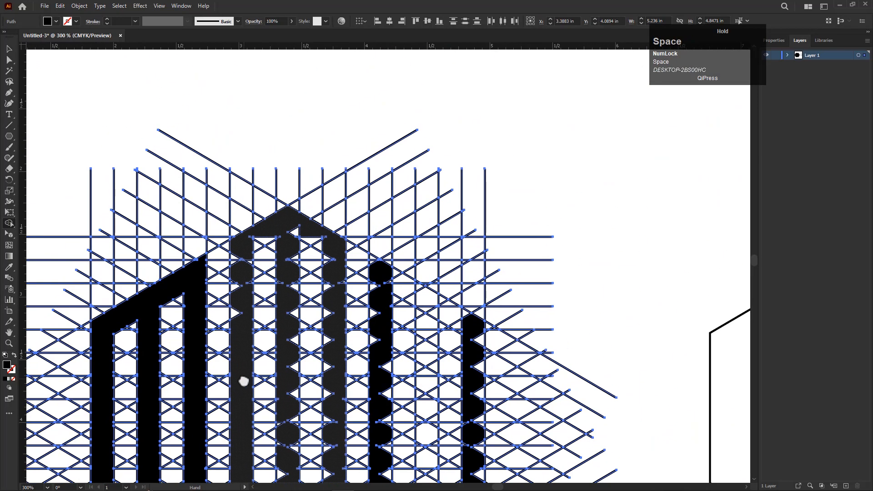
scroll(239, 313, up, 3)
drag(235, 314, 228, 153)
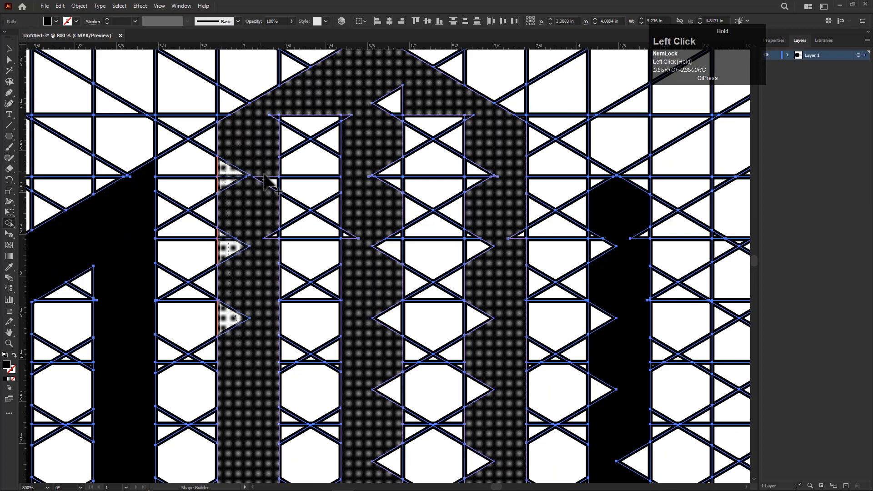
drag(276, 236, 267, 270)
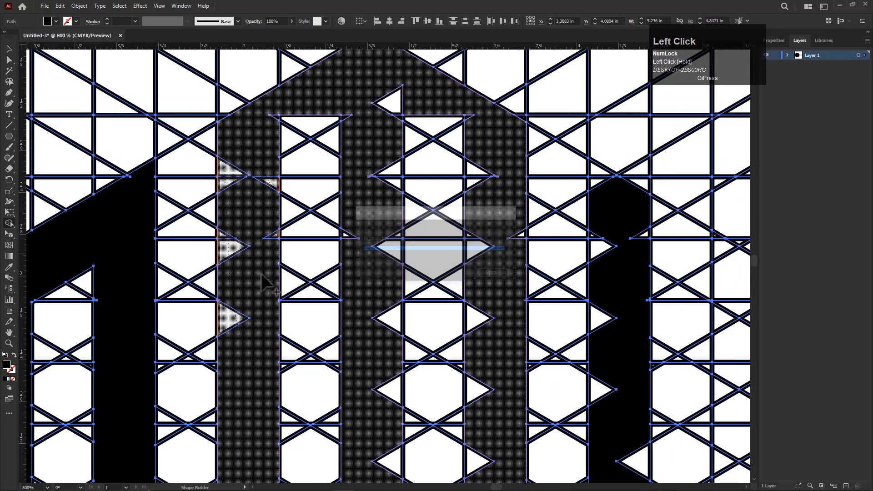
drag(276, 116, 276, 124)
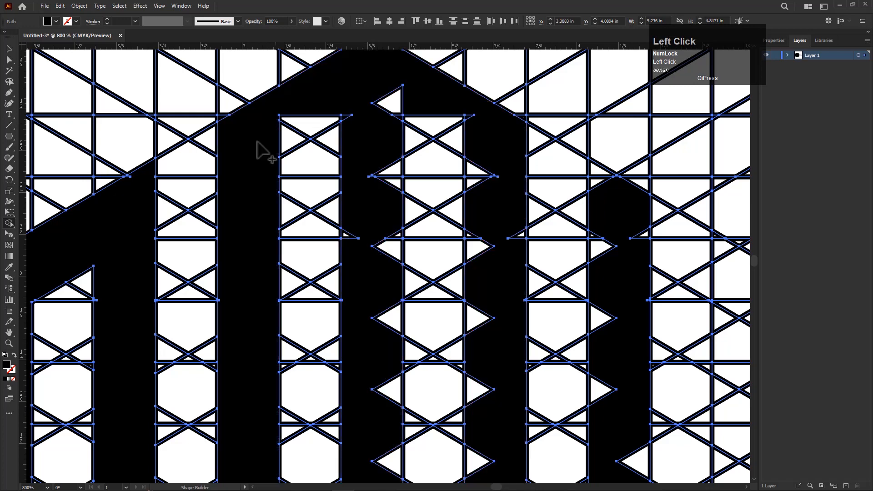
Merge the small cells on the fifth column's upper left side and the triangular cells along its upper right side
drag(347, 114, 352, 142)
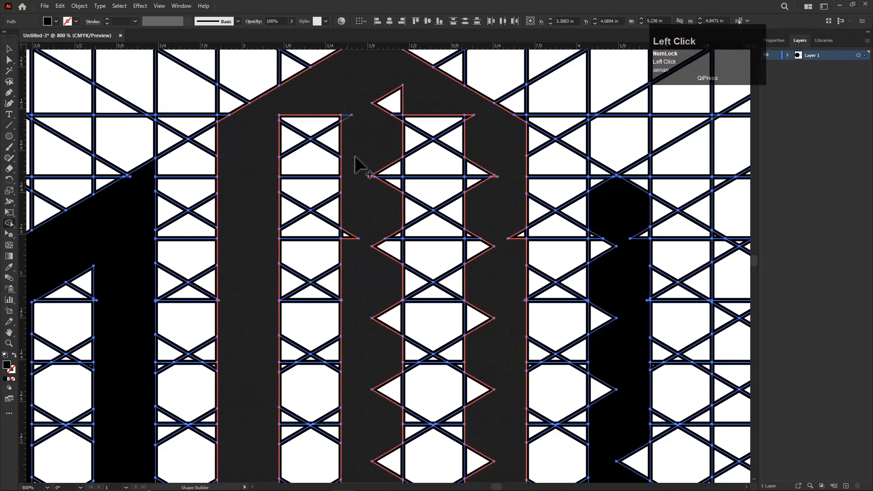
scroll(380, 112, down, 3)
drag(385, 104, 315, 67)
click(318, 76)
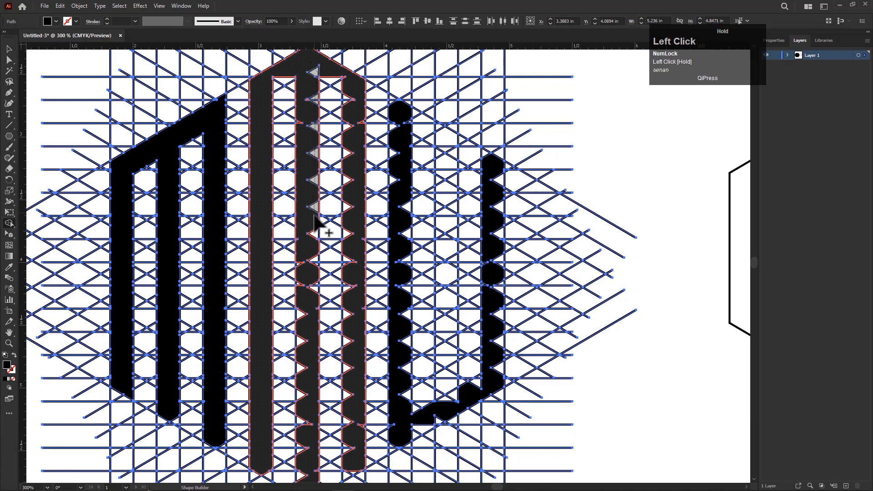
drag(317, 244, 310, 234)
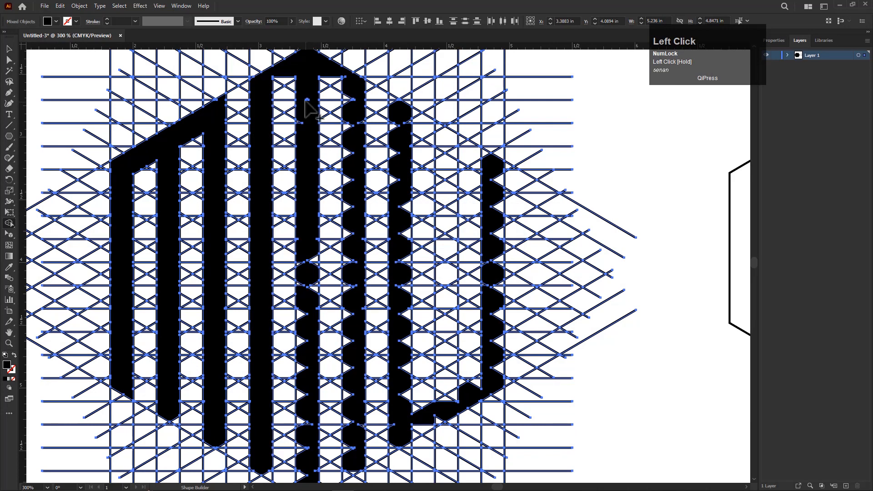
Merge the tiny leftover cells on the left edge and inside of the fifth column near its top
scroll(303, 116, up, 2)
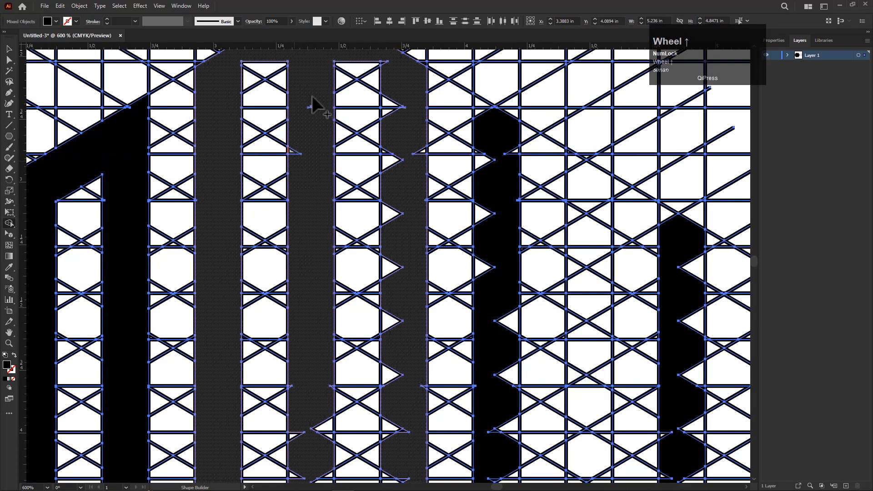
scroll(312, 97, up, 4)
click(334, 130)
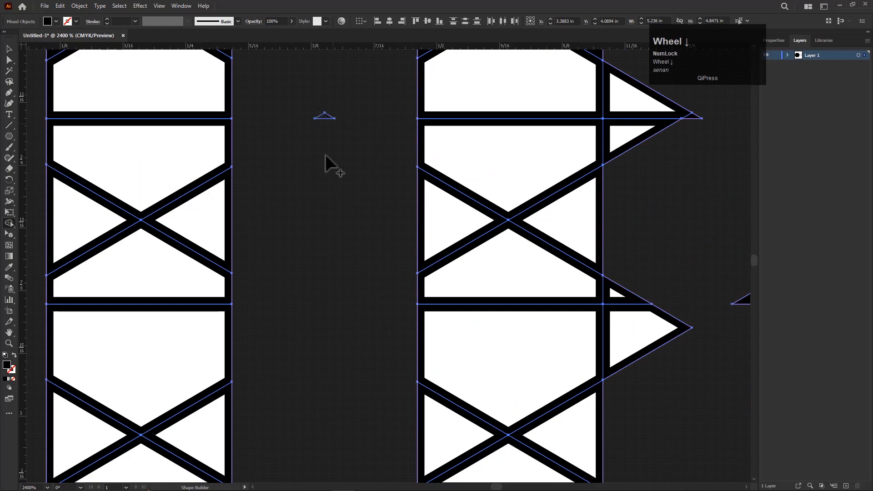
Merge the small triangular cells on both sides of the fifth column around its middle
scroll(326, 155, down, 4)
key(space)
drag(337, 188, 272, 20)
key(space)
drag(289, 199, 309, 19)
click(266, 108)
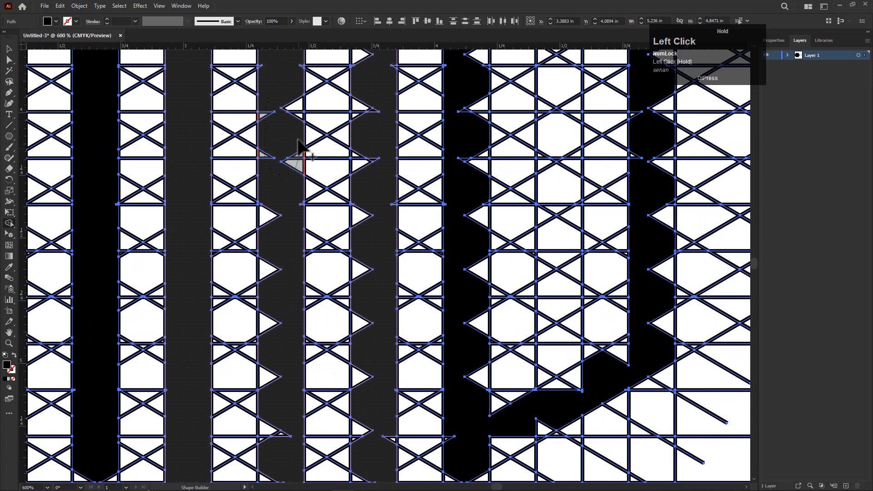
drag(287, 89, 297, 239)
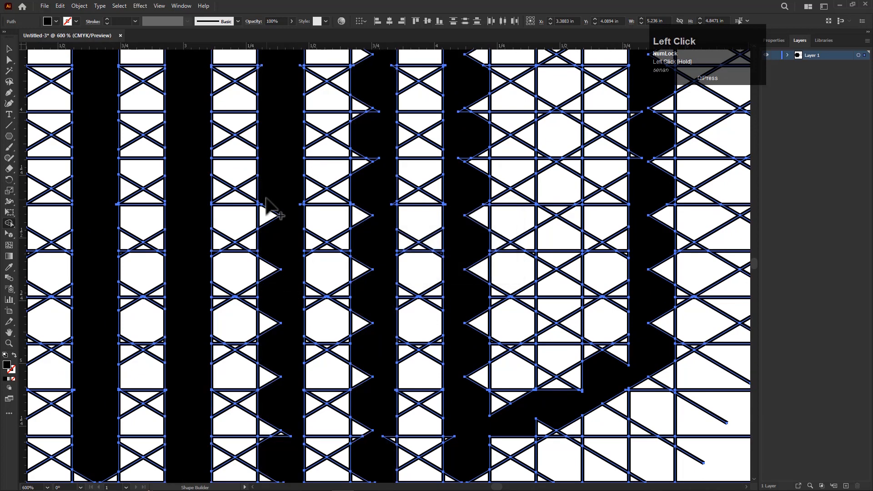
Merge the triangular cells along the fifth column's lower left side and the sliver on its right edge
scroll(291, 252, up, 4)
drag(255, 149, 270, 286)
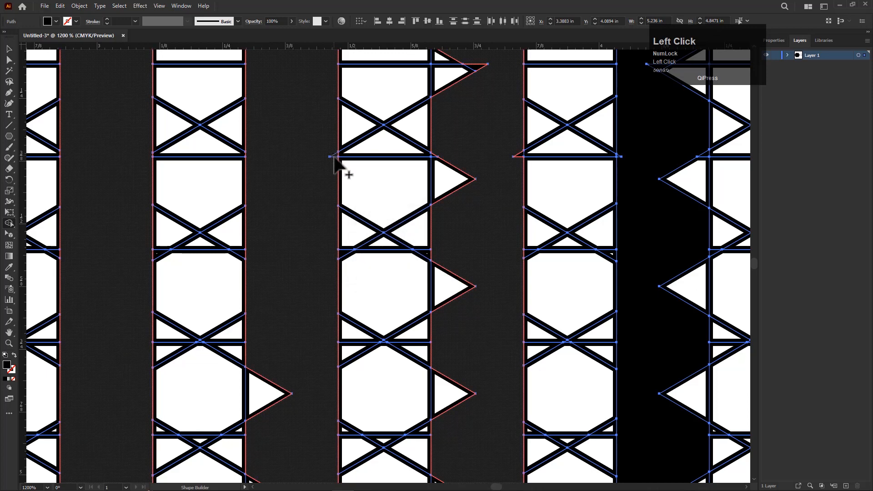
mouse_move(298, 340)
mouse_down()
mouse_move(302, 321)
mouse_move(286, 136)
mouse_move(257, 305)
mouse_up()
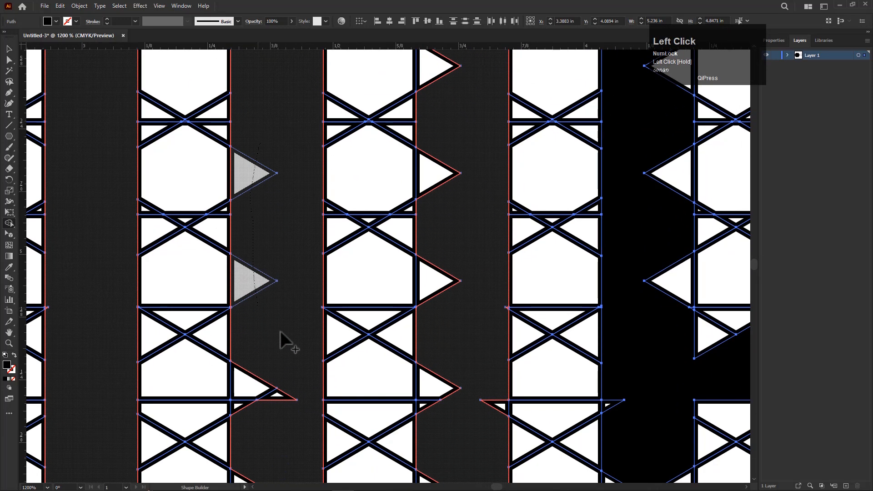
drag(283, 341, 282, 154)
Merge the triangular cells and tiny leftovers around the lower end of the fifth column
scroll(258, 214, down, 3)
drag(277, 292, 279, 280)
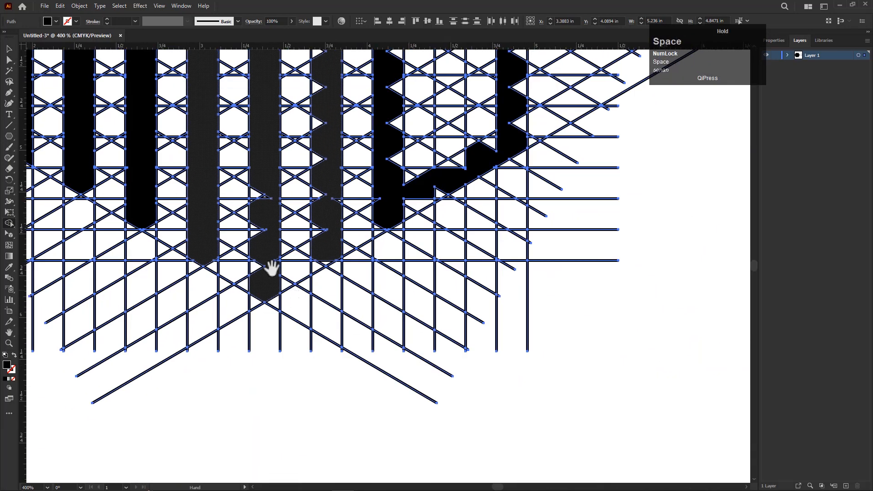
scroll(259, 250, up, 2)
drag(252, 136, 256, 300)
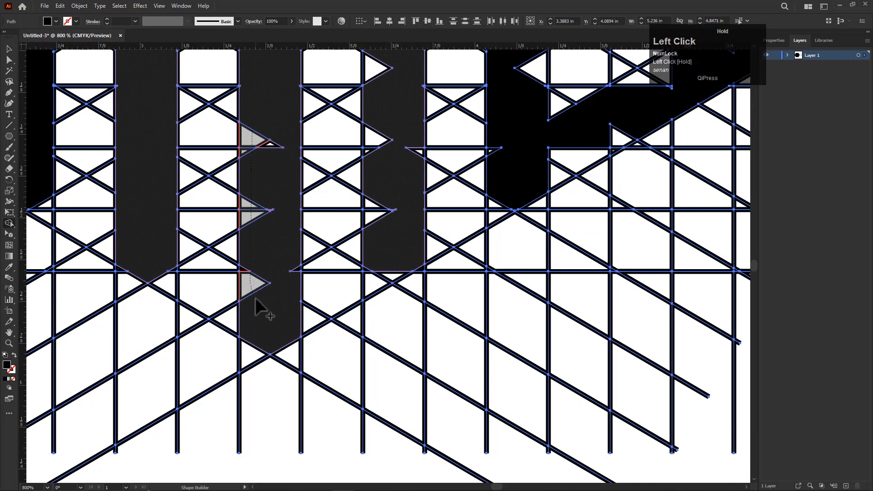
drag(245, 265, 262, 226)
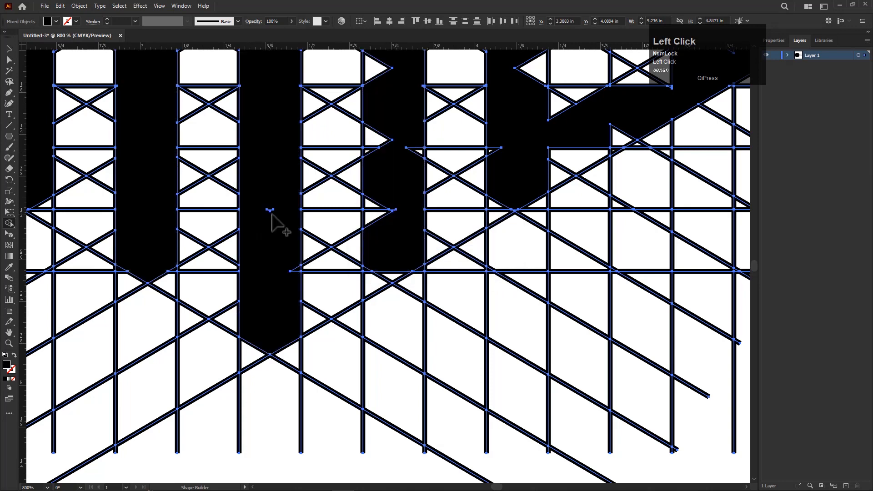
scroll(268, 214, up, 2)
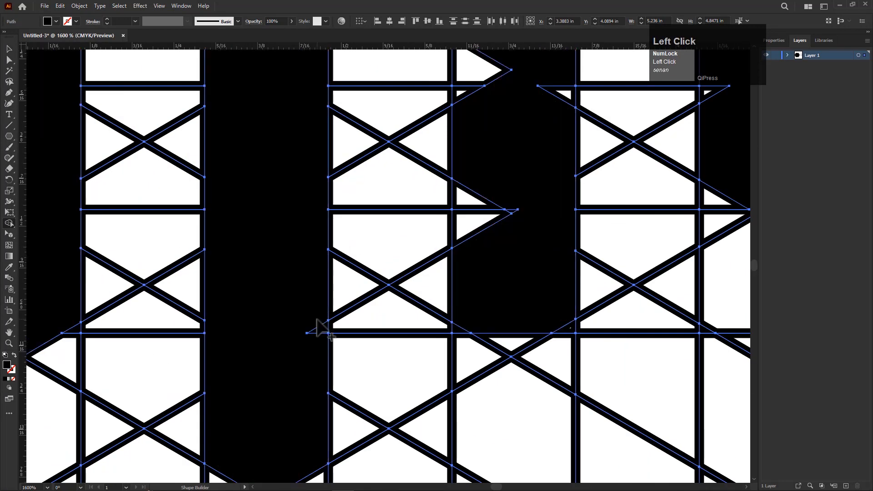
Merge the triangular cells along the sixth column's lower left side and the small cells near its lower end
scroll(413, 327, down, 2)
mouse_move(427, 239)
mouse_down()
mouse_move(336, 291)
mouse_move(306, 338)
mouse_move(276, 304)
mouse_up()
scroll(334, 292, down, 2)
scroll(286, 357, up, 1)
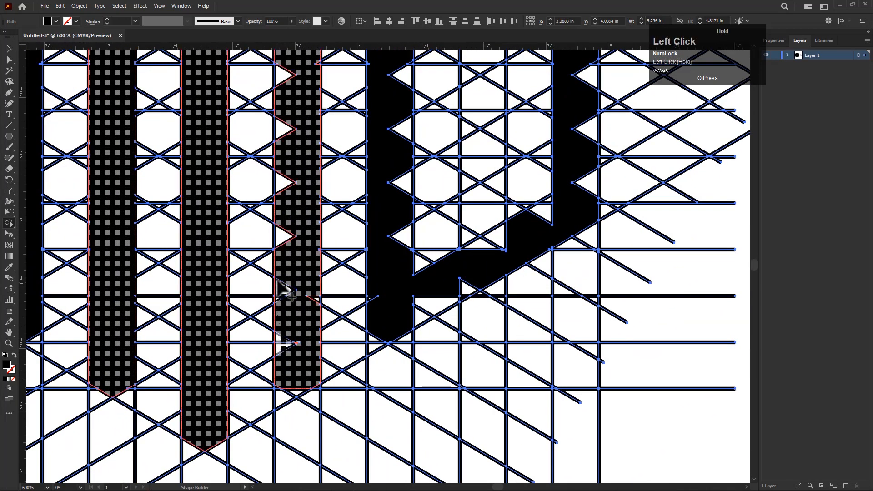
drag(300, 147, 304, 297)
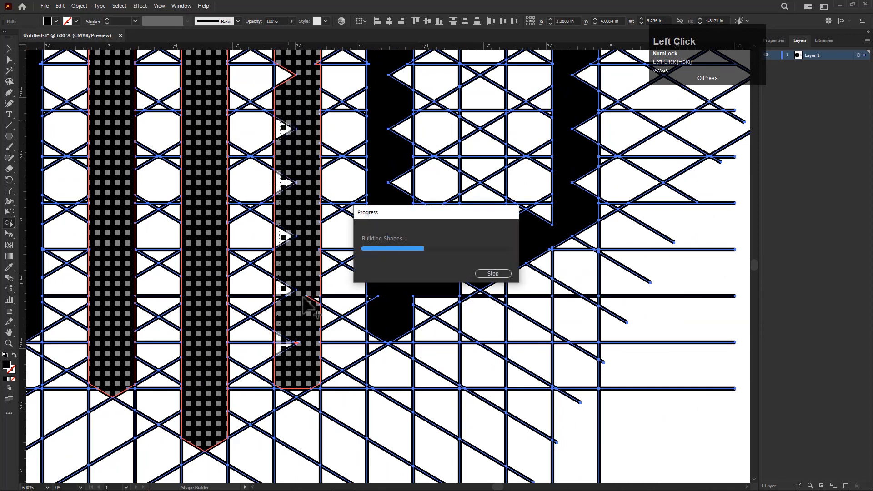
scroll(300, 350, up, 2)
mouse_move(296, 338)
mouse_down()
mouse_move(331, 236)
mouse_move(335, 248)
mouse_up()
Merge the triangular cells on the sixth column's left side around its middle and the pointed sliver on its right edge
scroll(318, 302, down, 1)
scroll(312, 292, down, 2)
drag(307, 198, 300, 411)
scroll(293, 264, up, 3)
drag(292, 234, 296, 374)
mouse_move(293, 405)
mouse_down()
mouse_move(259, 370)
mouse_move(259, 195)
mouse_move(328, 269)
mouse_up()
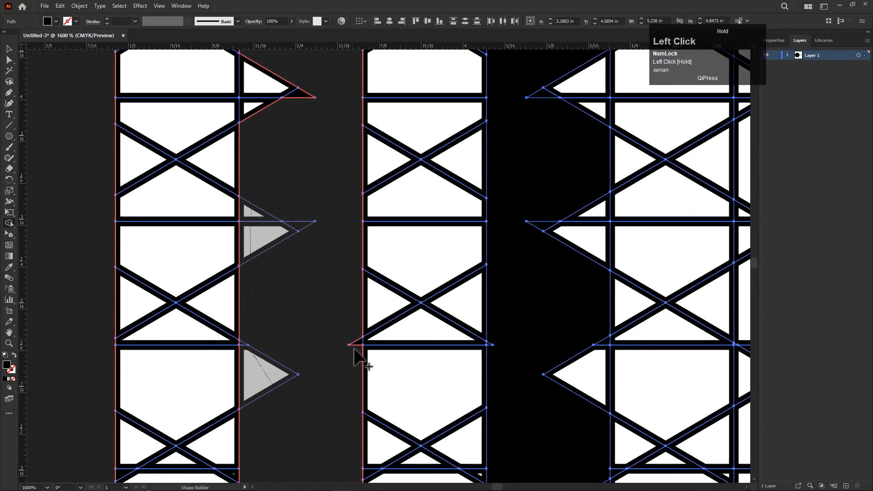
drag(354, 346, 326, 335)
Merge the triangular cells along the sixth column's upper left side and the small pointed cell on its upper right side
scroll(326, 335, down, 2)
drag(302, 288, 301, 421)
drag(301, 372, 311, 351)
drag(288, 300, 313, 255)
mouse_move(344, 311)
mouse_down()
mouse_move(296, 273)
mouse_move(292, 335)
mouse_move(287, 121)
mouse_up()
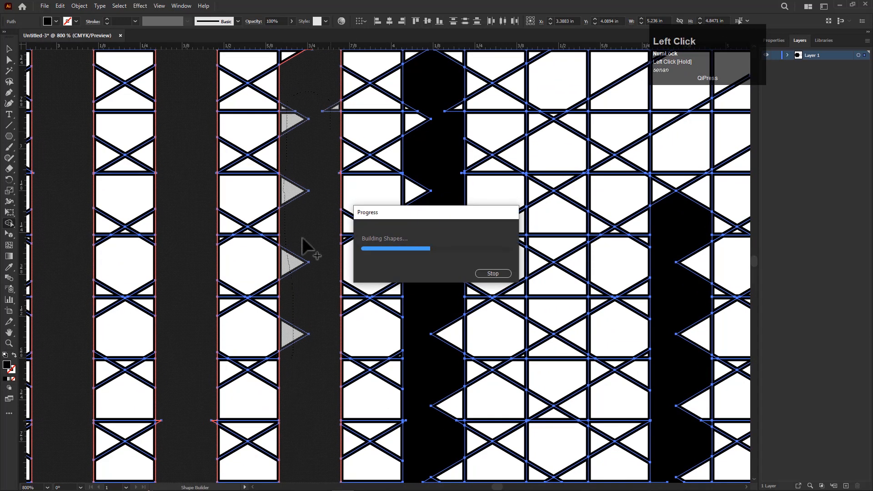
Merge the tiny leftover cells on the sixth column's left edge near its top
drag(294, 297, 268, 488)
mouse_move(261, 249)
mouse_down()
mouse_move(285, 247)
mouse_move(272, 284)
mouse_up()
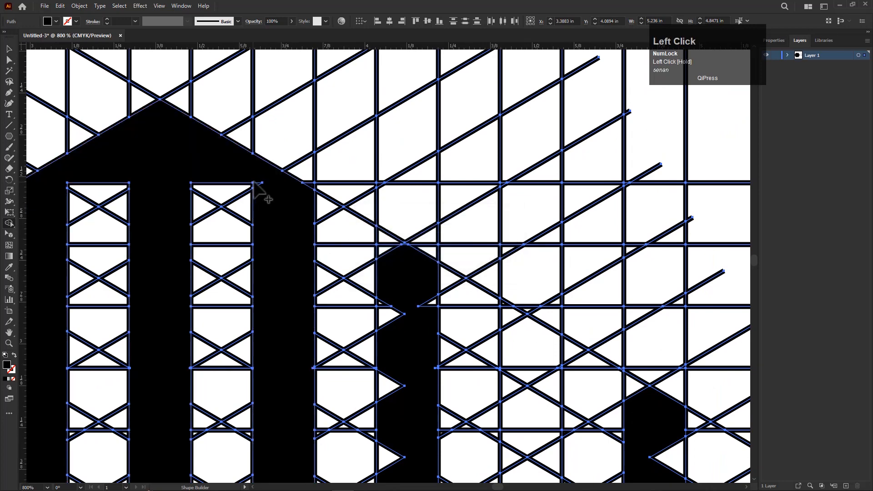
scroll(253, 185, up, 2)
scroll(255, 191, down, 1)
drag(281, 253, 299, 312)
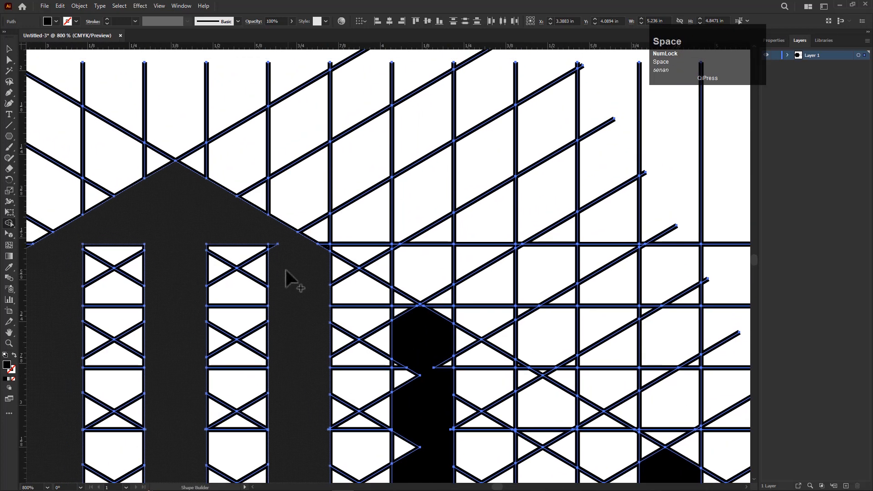
mouse_move(273, 246)
mouse_down()
mouse_move(292, 280)
mouse_move(288, 208)
mouse_move(220, 95)
mouse_move(252, 128)
mouse_up()
Merge the cells at the seventh column's top left corner and the small pointed cell on its upper right side
scroll(293, 281, down, 2)
scroll(254, 147, up, 2)
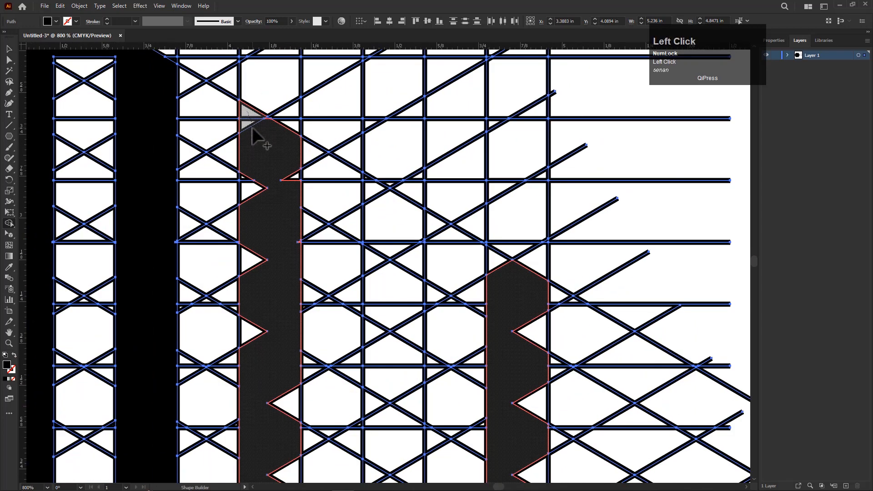
drag(271, 183, 286, 181)
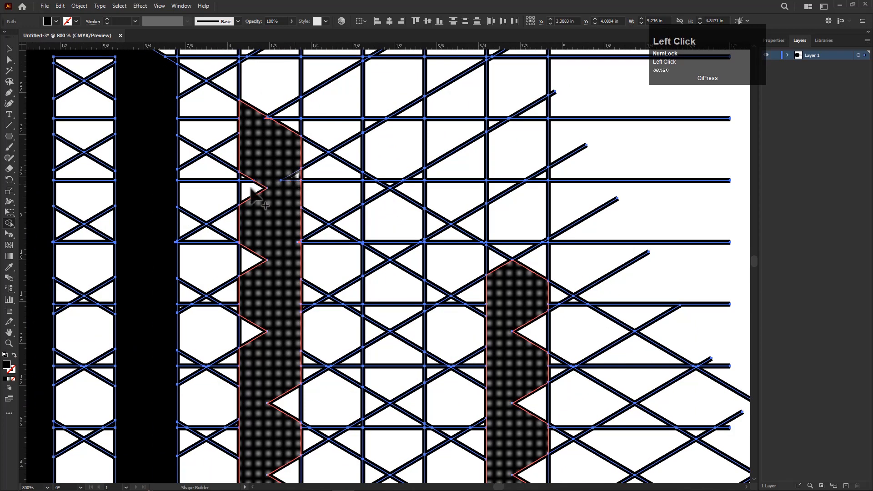
Merge the triangular cells down the seventh column's upper left side and along its right side around the middle
scroll(254, 204, down, 3)
drag(273, 278, 252, 131)
drag(246, 95, 244, 94)
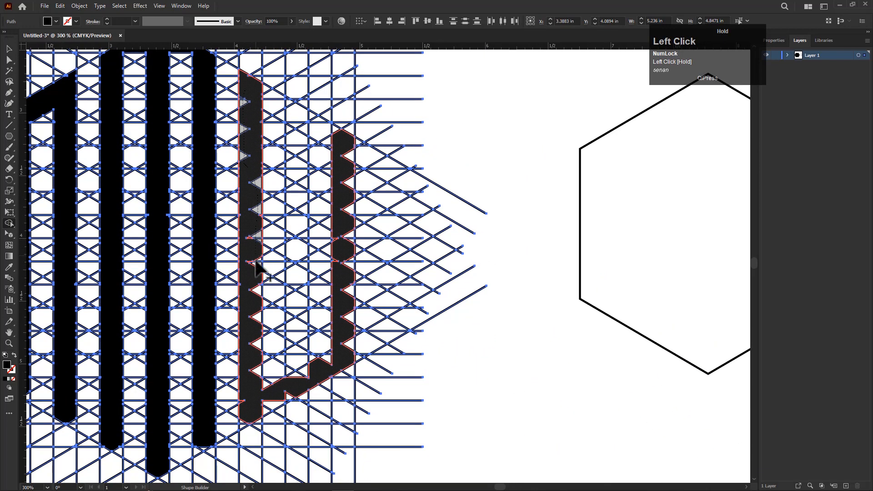
drag(258, 298, 257, 298)
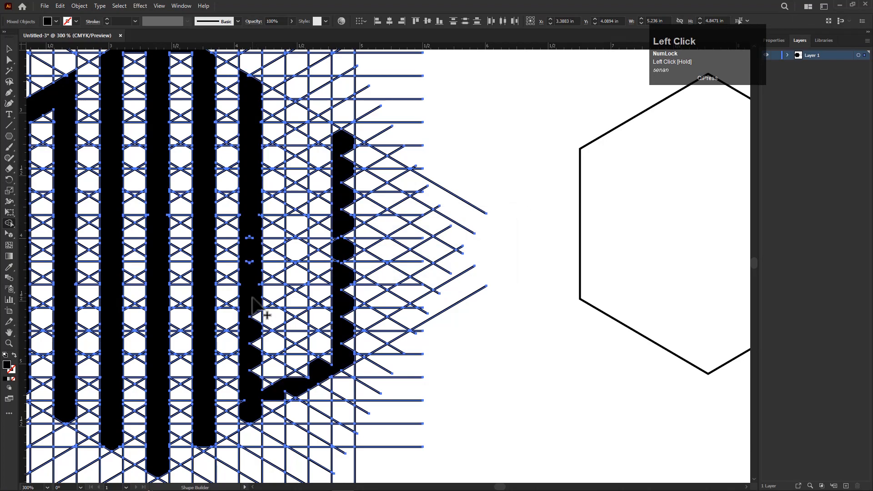
Merge the two tiny isolated triangles inside the middle of the seventh column
scroll(254, 247, up, 2)
scroll(250, 239, up, 1)
click(253, 249)
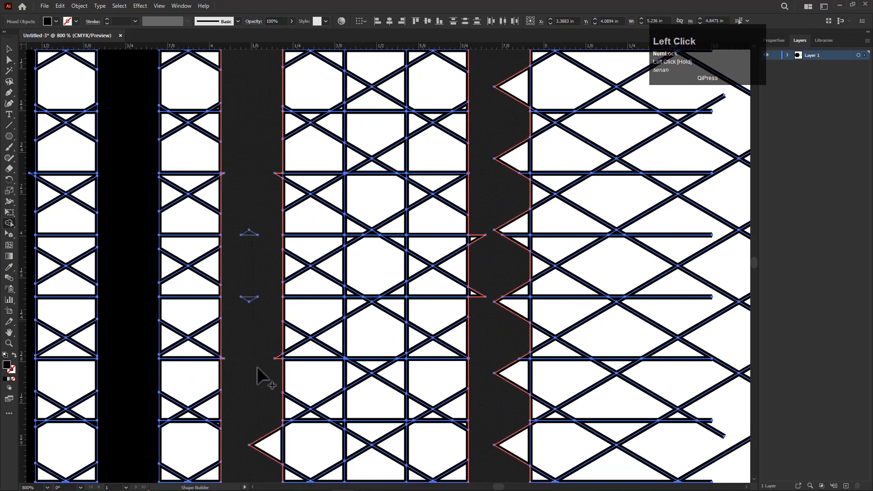
scroll(254, 366, up, 1)
click(221, 288)
Merge the tiny sliver on the seventh column's right edge in its upper half
mouse_move(308, 275)
mouse_down()
mouse_move(300, 262)
mouse_move(280, 423)
mouse_up()
scroll(278, 283, down, 1)
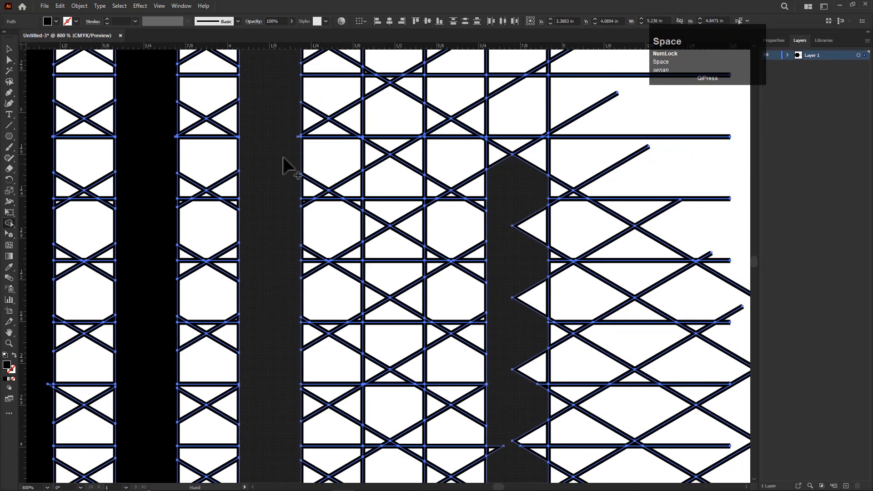
scroll(290, 152, up, 2)
drag(308, 121, 295, 199)
mouse_move(279, 348)
mouse_down()
mouse_move(272, 370)
mouse_move(271, 186)
mouse_move(263, 199)
mouse_up()
Merge the triangular cells along the seventh column's lower right side, above the diagonal bar
scroll(272, 370, down, 5)
scroll(288, 418, up, 1)
scroll(277, 335, up, 3)
scroll(267, 209, down, 2)
drag(265, 120, 265, 234)
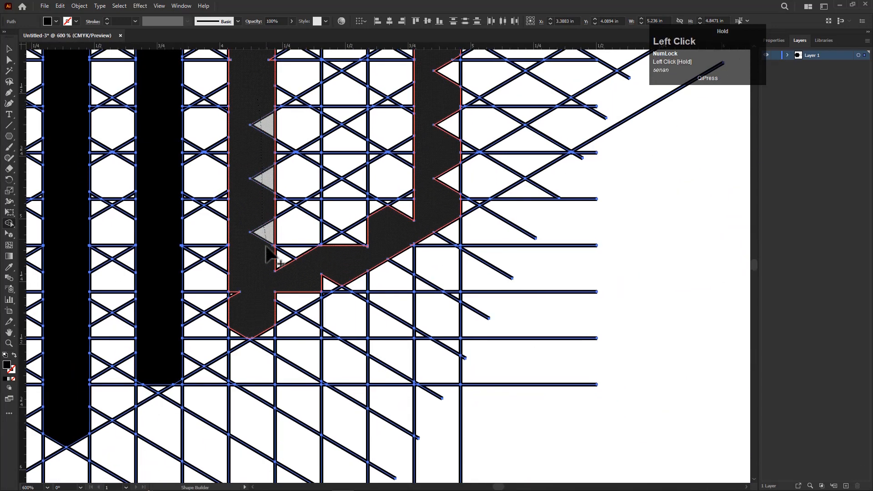
Merge the leftover cells along both edges of the diagonal bar and the small cell at the seventh column's lower left edge
mouse_move(254, 301)
mouse_down()
mouse_move(257, 314)
mouse_move(317, 294)
mouse_up()
mouse_move(380, 243)
mouse_down()
mouse_move(373, 233)
mouse_move(350, 250)
mouse_up()
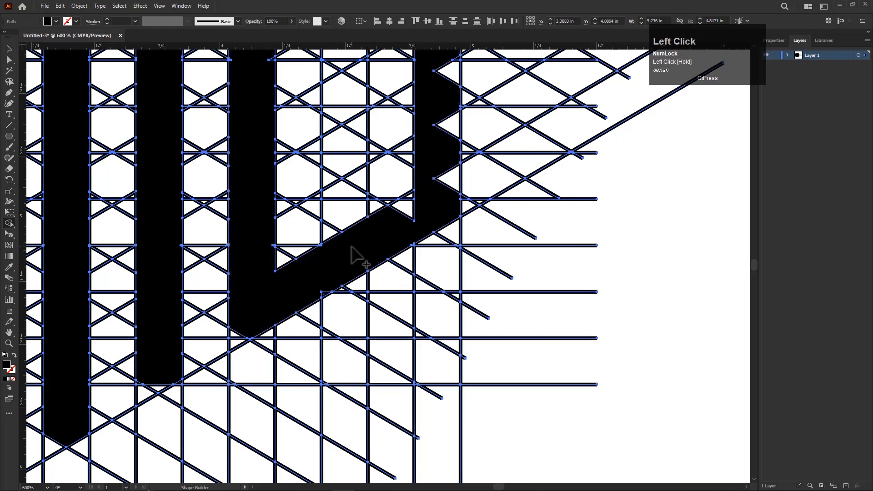
scroll(282, 253, up, 3)
drag(282, 254, 268, 258)
drag(287, 356, 290, 387)
scroll(268, 369, down, 2)
mouse_move(378, 298)
mouse_down()
mouse_move(253, 395)
mouse_move(248, 364)
mouse_move(320, 247)
mouse_move(403, 190)
mouse_move(430, 259)
mouse_up()
Merge the triangular cells along the eighth column's right side below its middle and the two small cells on its left side
scroll(261, 380, up, 3)
scroll(359, 345, down, 2)
scroll(359, 345, down, 3)
mouse_move(340, 321)
mouse_down()
mouse_move(298, 382)
mouse_move(327, 382)
mouse_up()
scroll(313, 361, up, 3)
mouse_move(326, 248)
mouse_down()
mouse_move(331, 169)
mouse_move(290, 190)
mouse_up()
drag(339, 293, 327, 340)
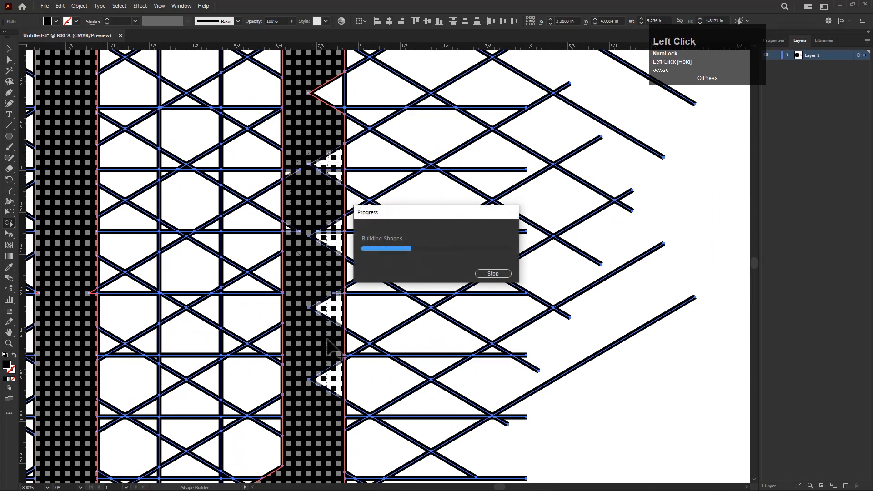
Merge the cell at the eighth column's top left corner and the triangular cells along its upper right side
scroll(331, 300, up, 1)
key(space)
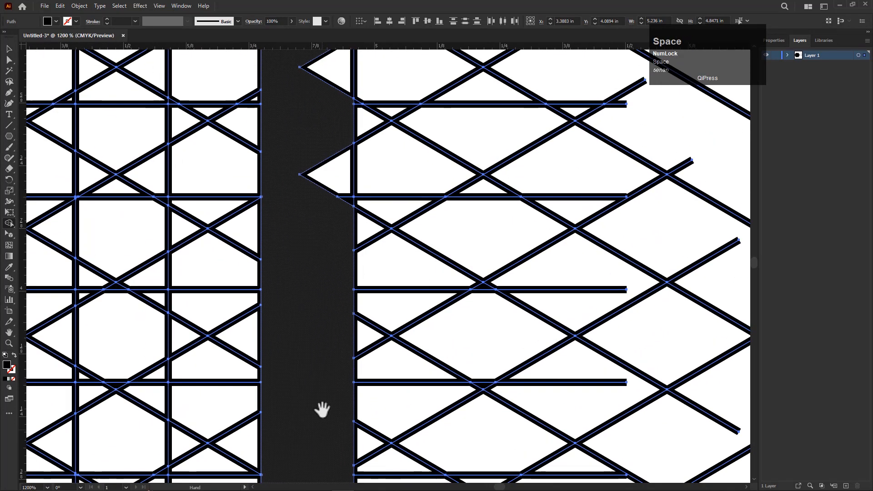
drag(321, 432, 311, 430)
scroll(310, 427, down, 3)
drag(307, 376, 294, 418)
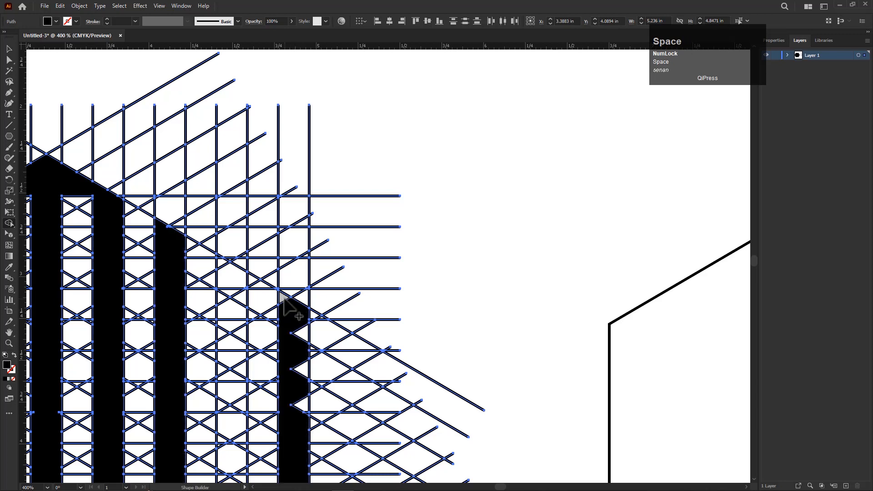
mouse_move(283, 298)
mouse_down()
mouse_move(302, 322)
mouse_move(303, 425)
mouse_up()
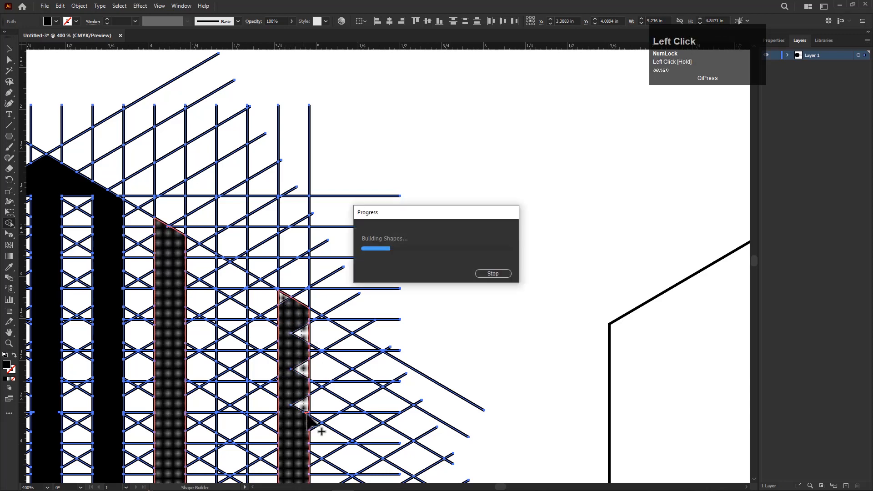
Merge the small leftover cell at the eighth column's right edge with the Shape Builder
scroll(303, 420, up, 2)
click(304, 390)
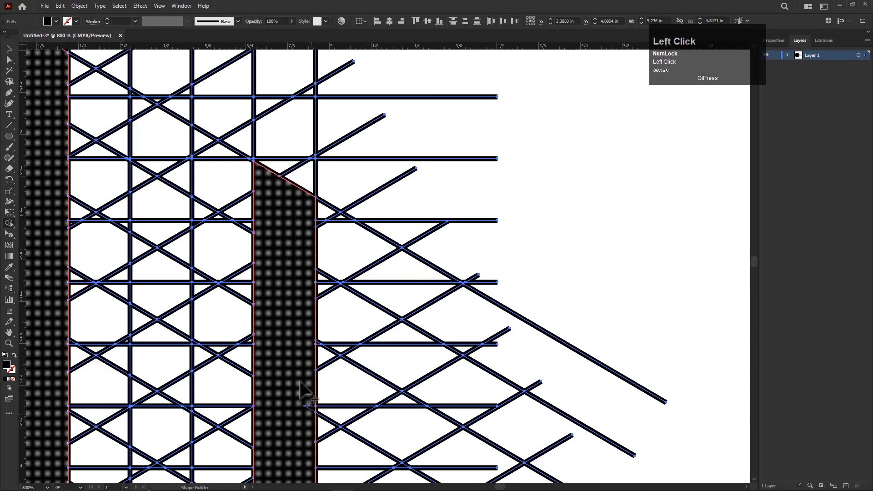
scroll(272, 352, down, 7)
click(225, 291)
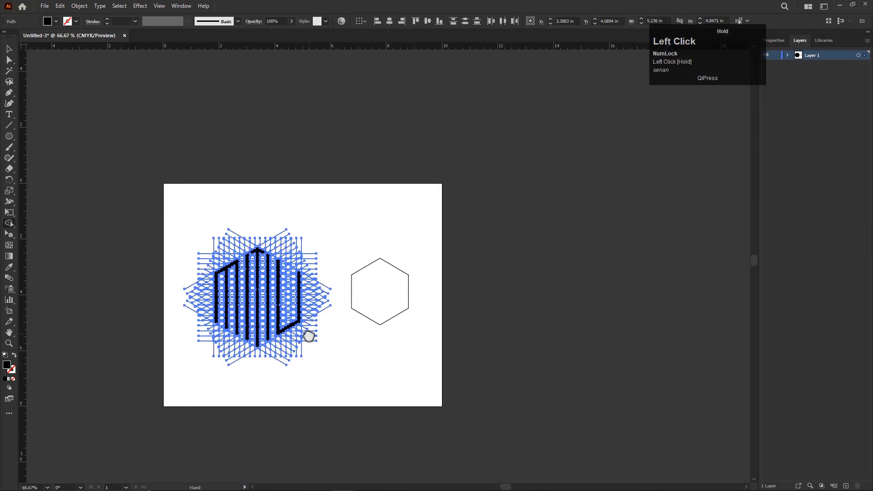
Select all the merged black letter shapes together and move them out of the line grid to the right
scroll(224, 291, up, 2)
click(9, 48)
drag(316, 384, 264, 341)
scroll(263, 340, down, 1)
drag(419, 335, 447, 353)
click(212, 303)
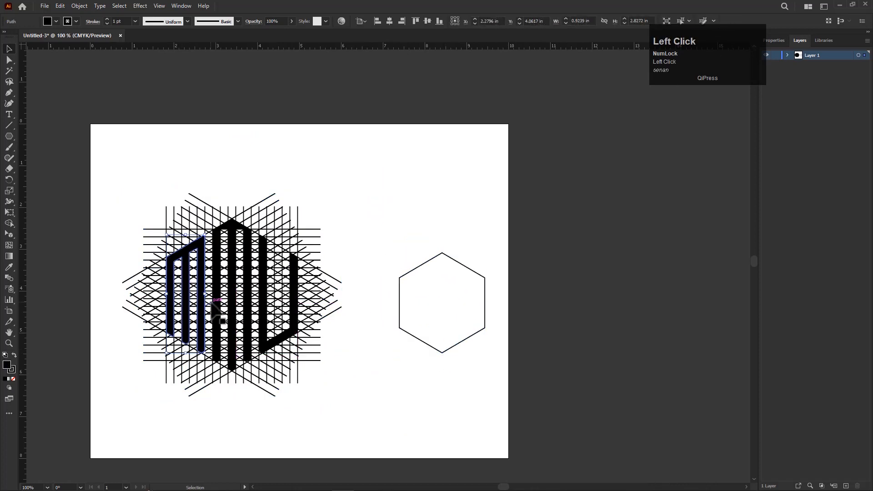
shift+click(269, 345)
drag(270, 345, 410, 254)
Delete the leftover construction lines and the reference hexagon outline, keeping only the black letter shapes
drag(122, 179, 312, 412)
key(Delete)
drag(297, 159, 350, 312)
drag(438, 332, 460, 367)
key(Delete)
Scale the black hexagonal lettering up proportionally to about 3.99 × 4.63 in, around the middle of the artboard
scroll(356, 331, up, 2)
drag(128, 160, 360, 380)
scroll(367, 363, down, 2)
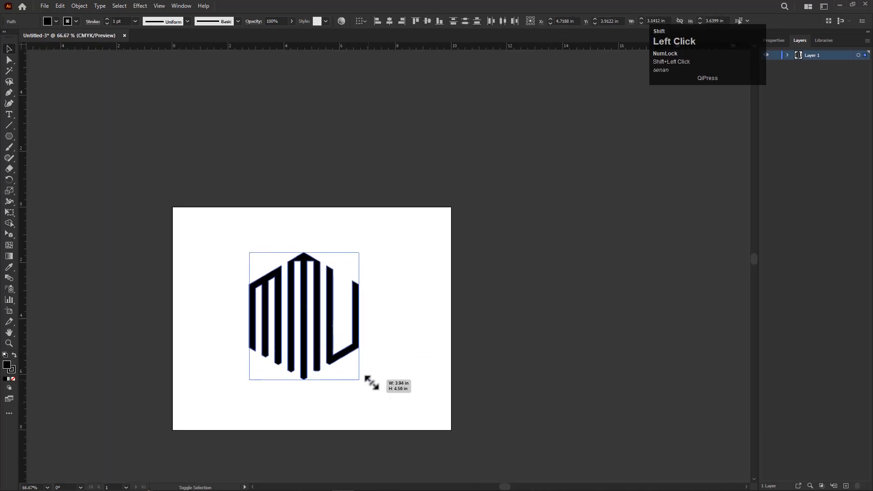
key(ctrl)
key(ctrl+0)
drag(471, 402, 409, 405)
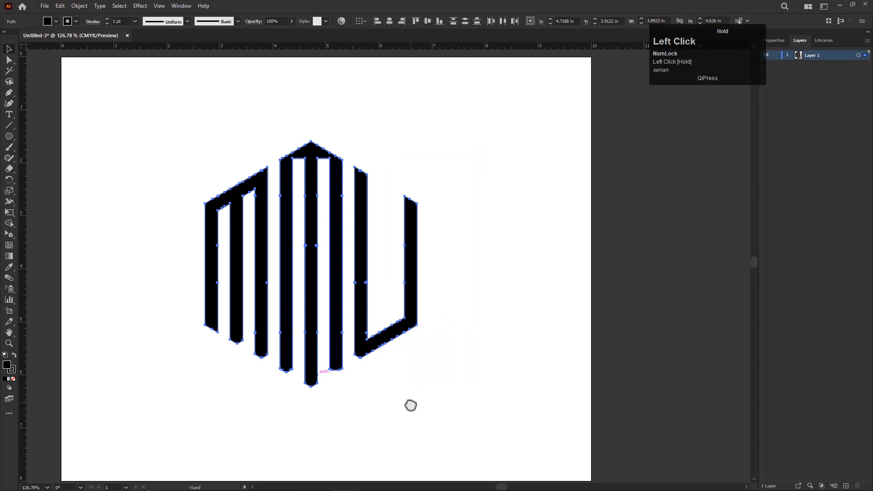
drag(180, 152, 164, 154)
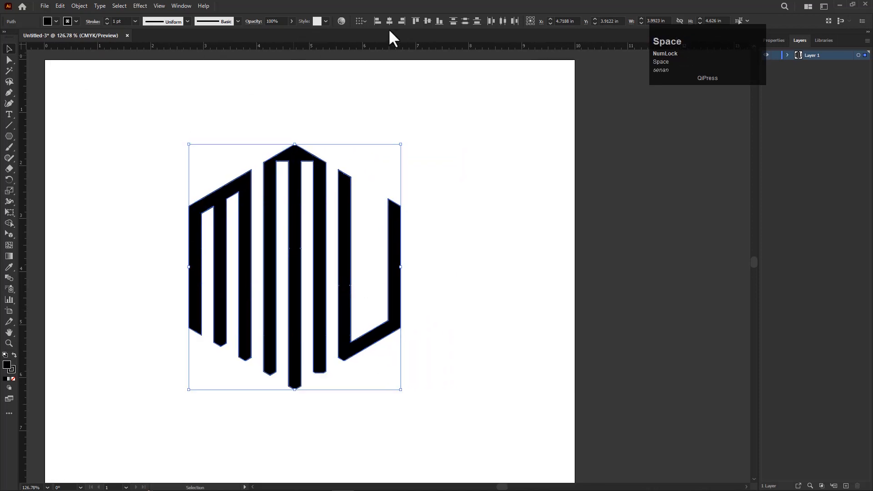
scroll(279, 254, down, 1)
scroll(279, 253, up, 1)
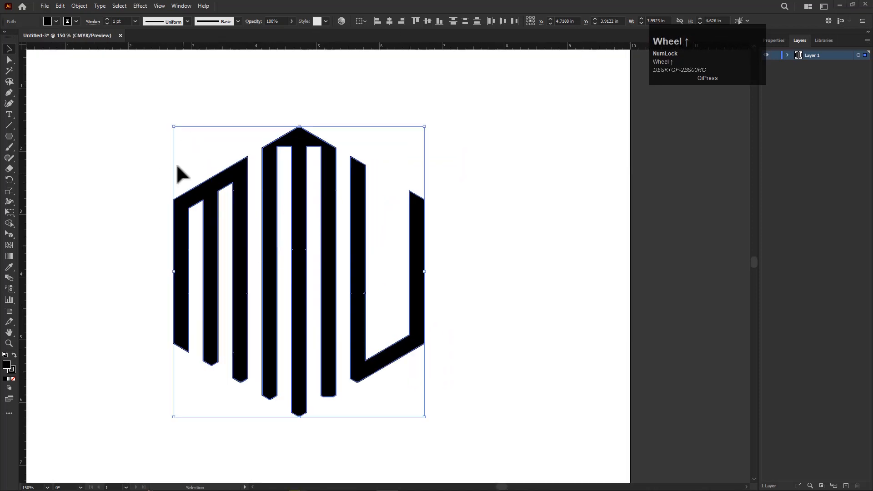
Set the stroke of the black lettering to 5 pt and expand its fill and stroke into shapes
click(135, 20)
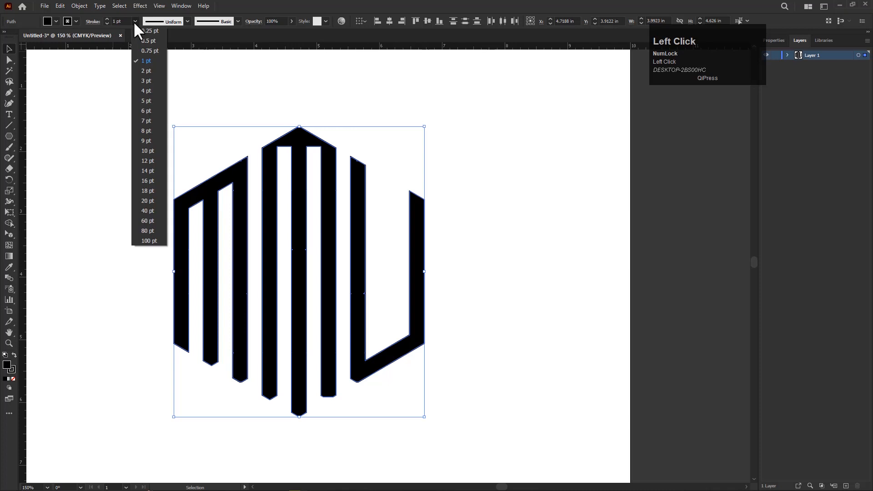
click(146, 102)
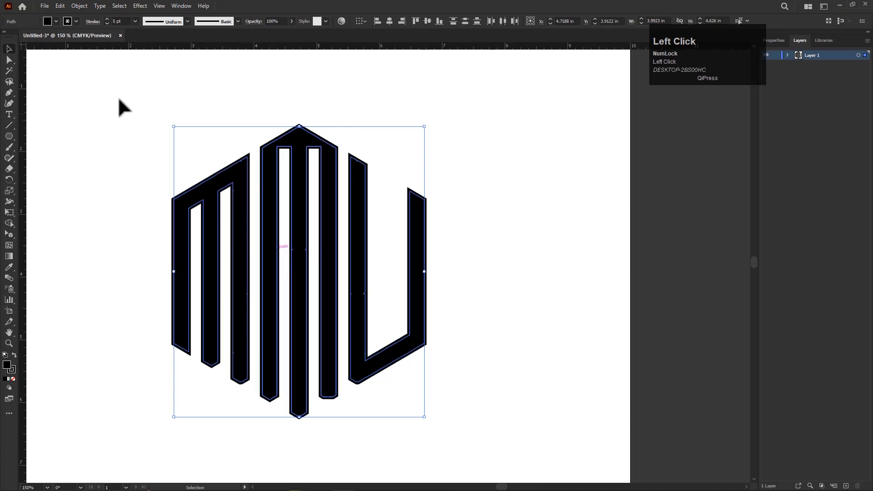
click(85, 6)
mouse_move(62, 6)
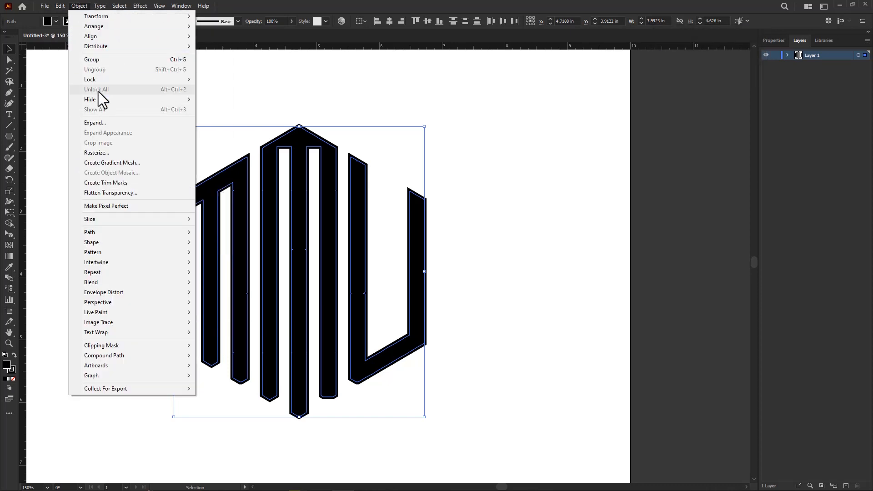
click(94, 122)
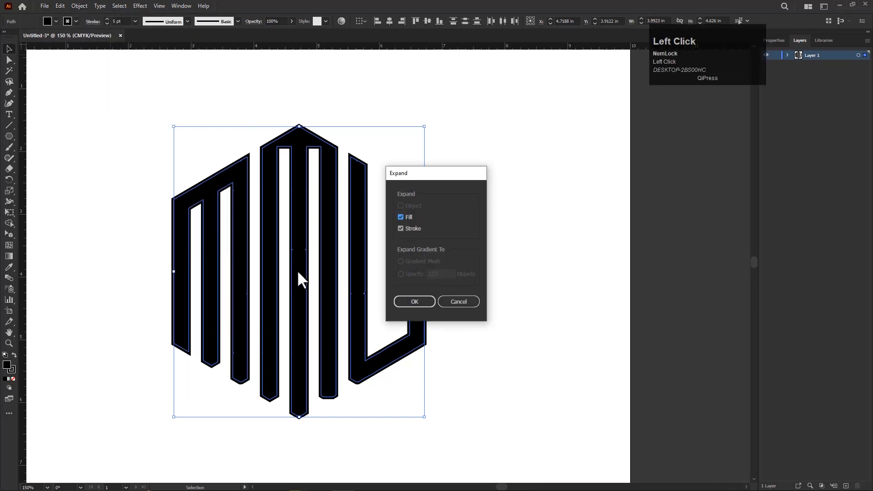
click(411, 302)
scroll(330, 291, down, 1)
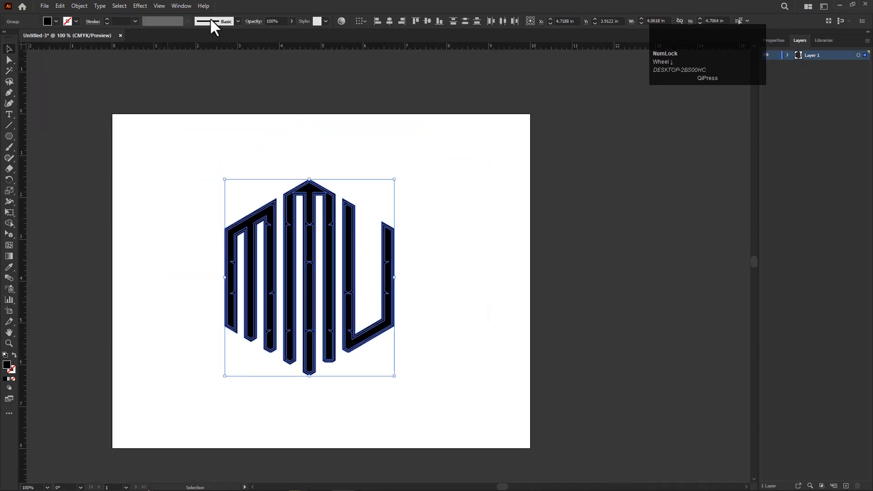
Unite all the expanded shapes of the lettering with the Pathfinder and deselect the result
click(181, 6)
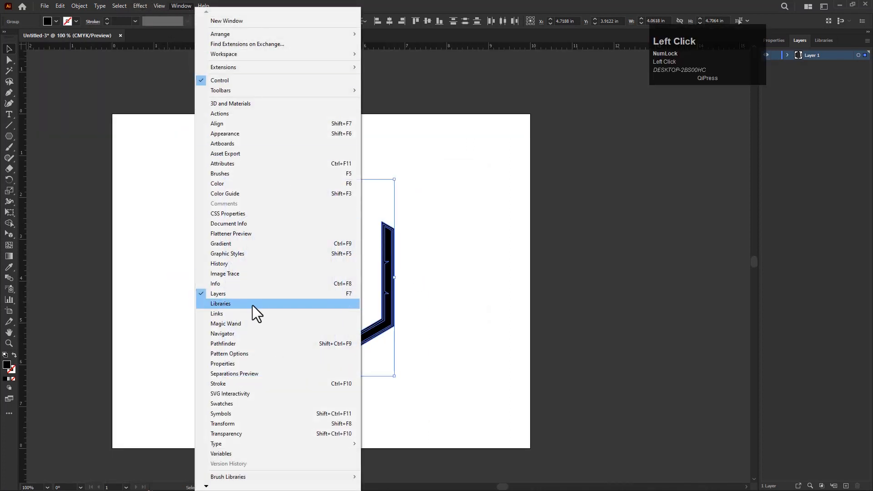
click(225, 343)
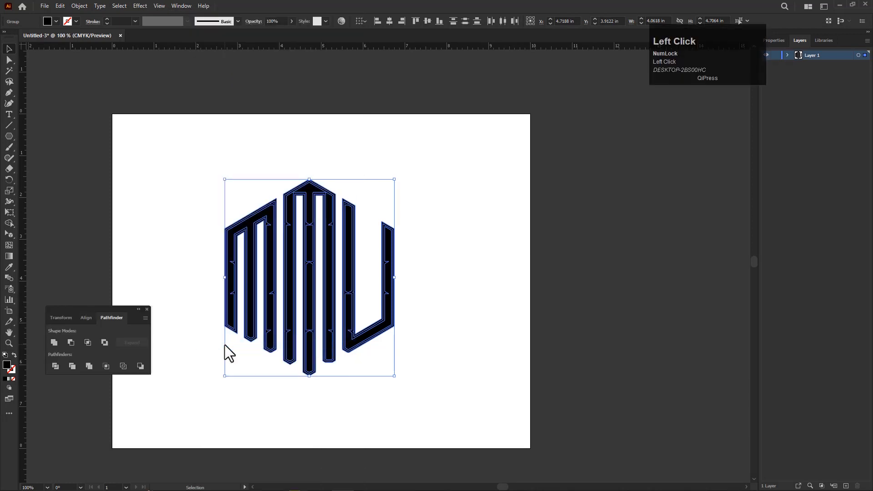
drag(132, 308, 683, 116)
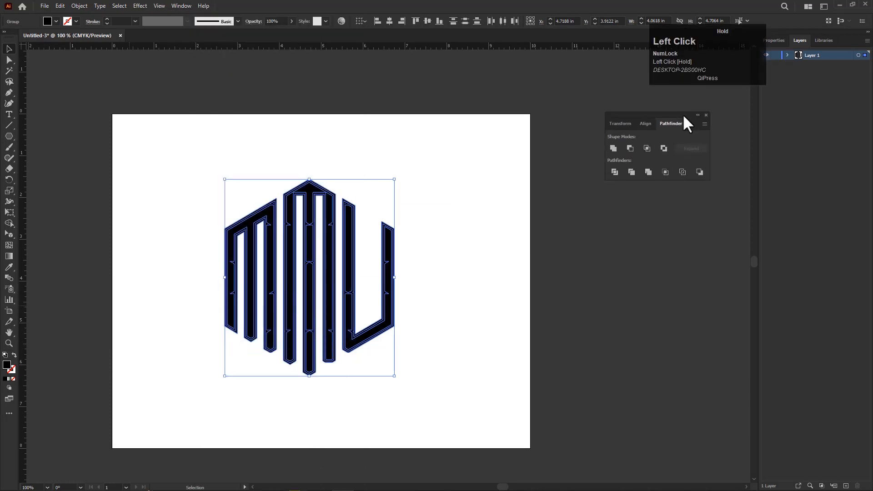
click(613, 148)
click(449, 348)
drag(370, 333, 390, 336)
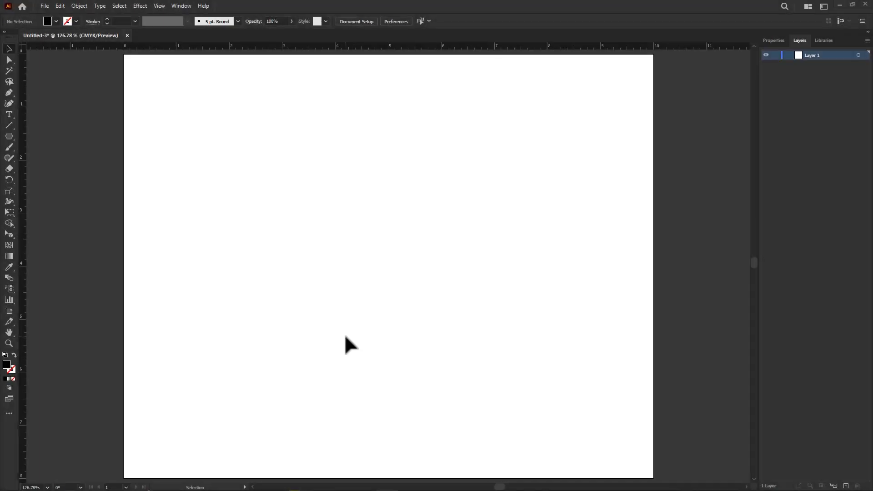
scroll(343, 332, down, 1)
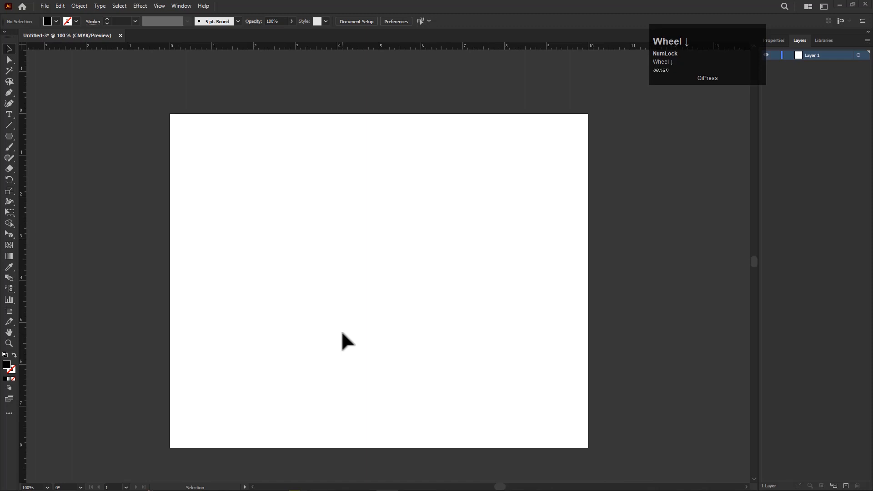
click(345, 323)
key(ctrl+0)
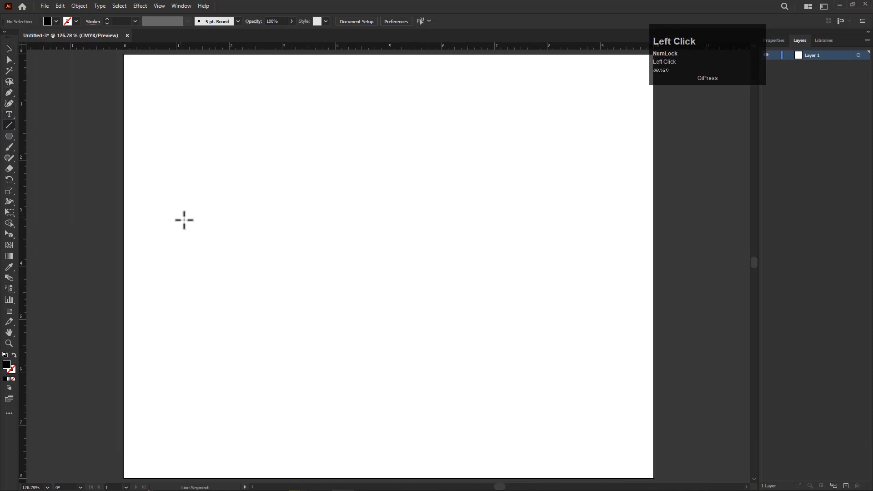
drag(192, 158, 191, 382)
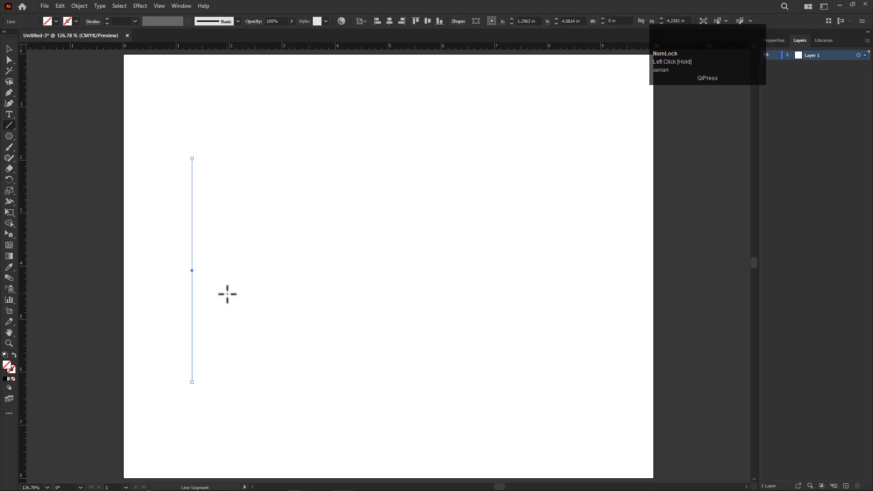
key(Delete)
click(9, 49)
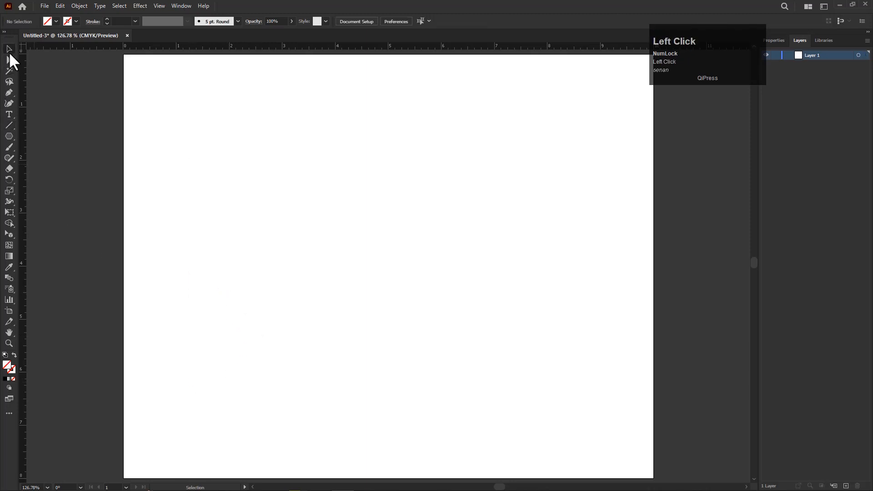
Restore the default black 1 pt stroke and draw a vertical line about 4.84 in long on the artboard's left part
click(10, 125)
click(5, 355)
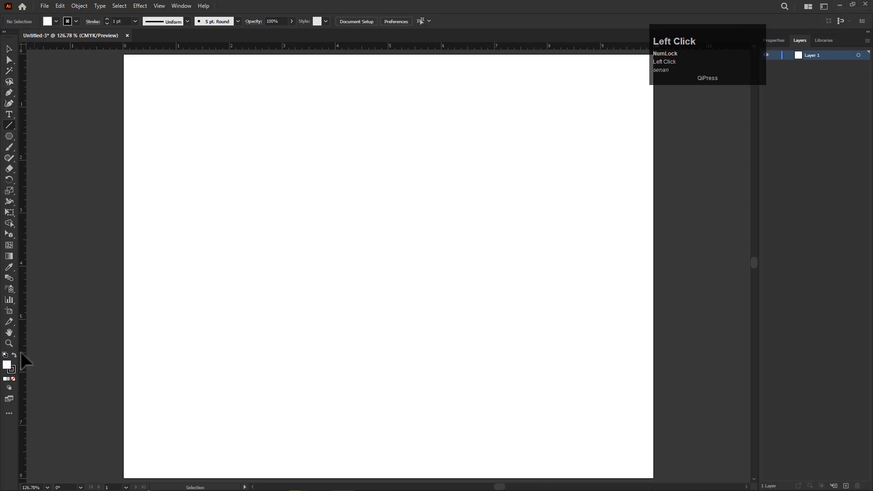
drag(195, 147, 202, 404)
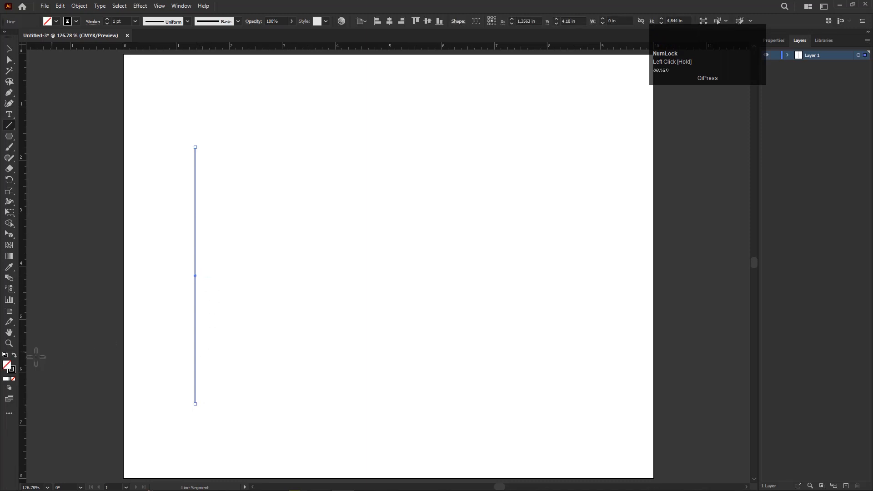
click(14, 355)
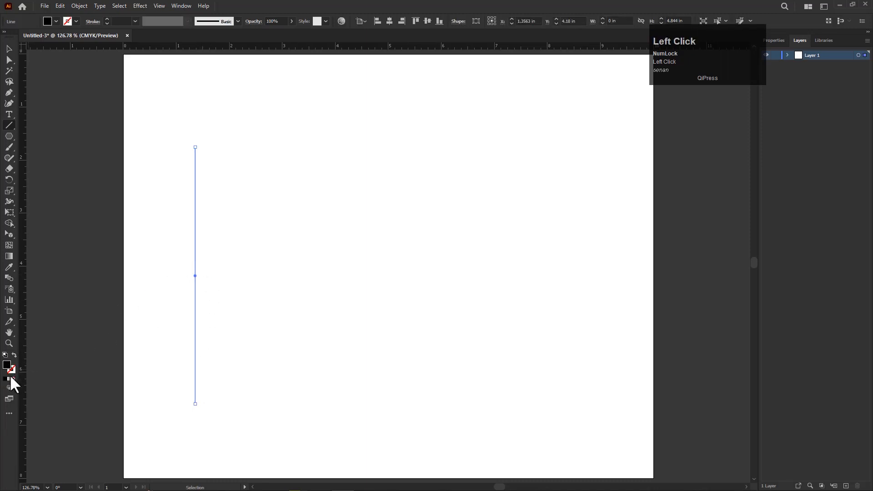
click(14, 355)
Duplicate the vertical line about 0.2 in to the right and repeat until 18 parallel lines span about 3.35 in
drag(196, 276, 206, 276)
key(ctrl)
key(ctrl+d)
key(ctrl+d)
key(ctrl+d)
key(ctrl+d)
key(ctrl+d)
key(ctrl+d)
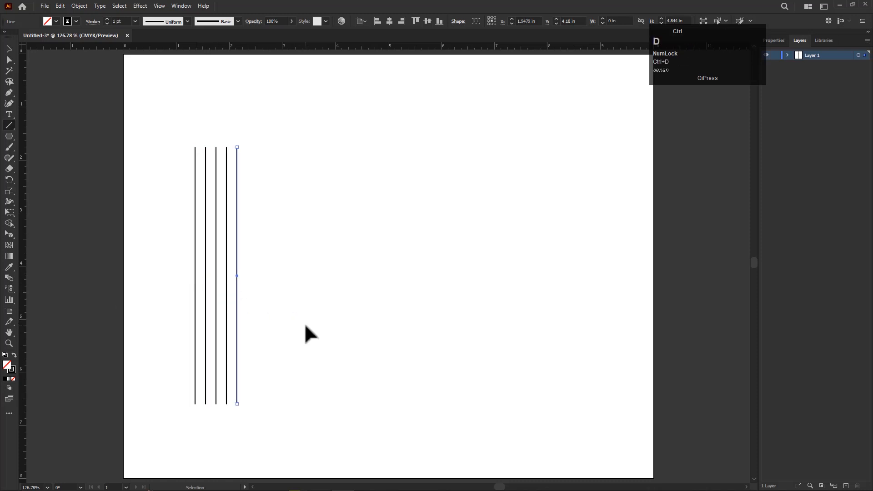
key(ctrl+d)
key(ctrl+d)
key(ctrl+d)
key(ctrl+d)
key(ctrl+d)
key(ctrl+d)
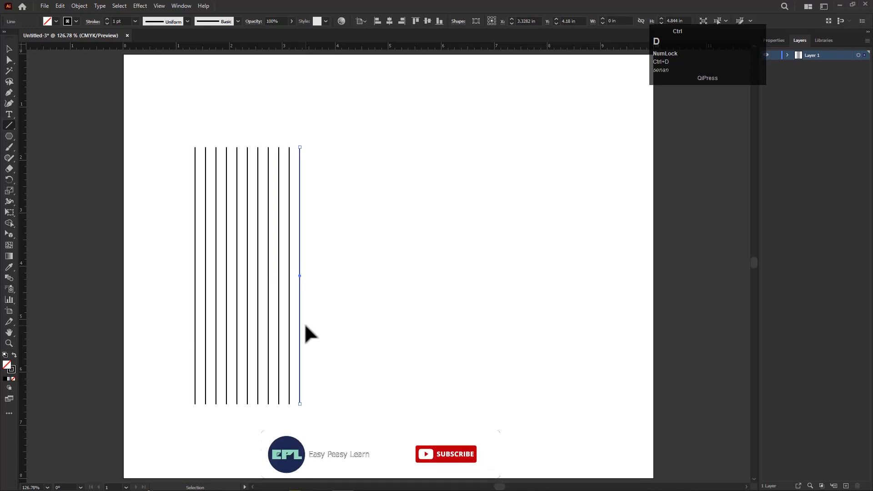
key(ctrl+d)
key(ctrl+d)
key(ctrl+d)
key(ctrl+d)
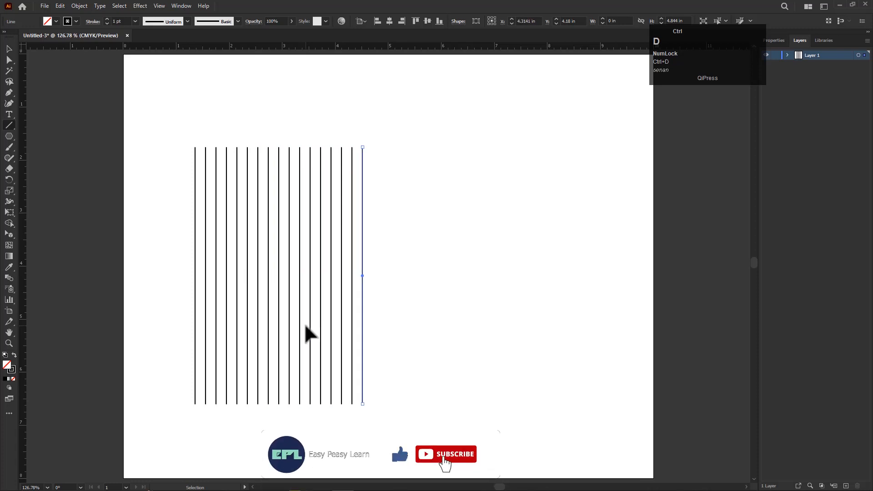
Select all the vertical lines, copy them and paste the copy in place
click(9, 59)
drag(160, 123, 427, 228)
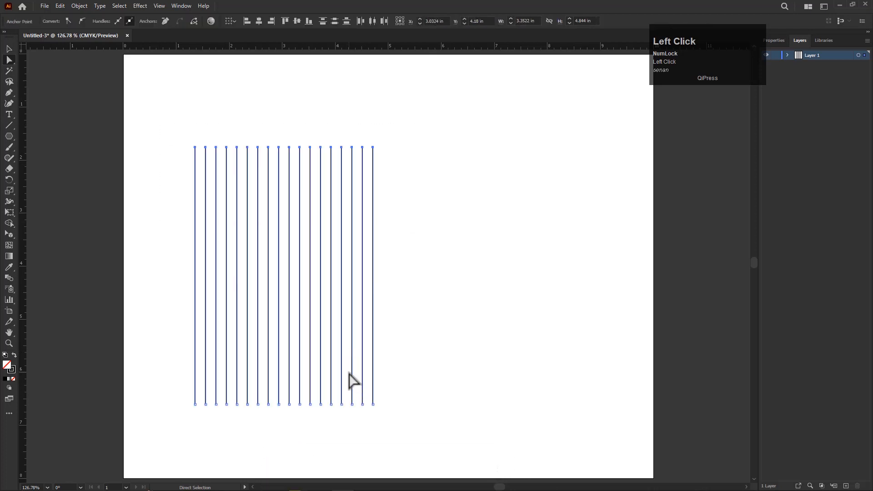
drag(357, 385, 337, 374)
click(61, 7)
click(72, 51)
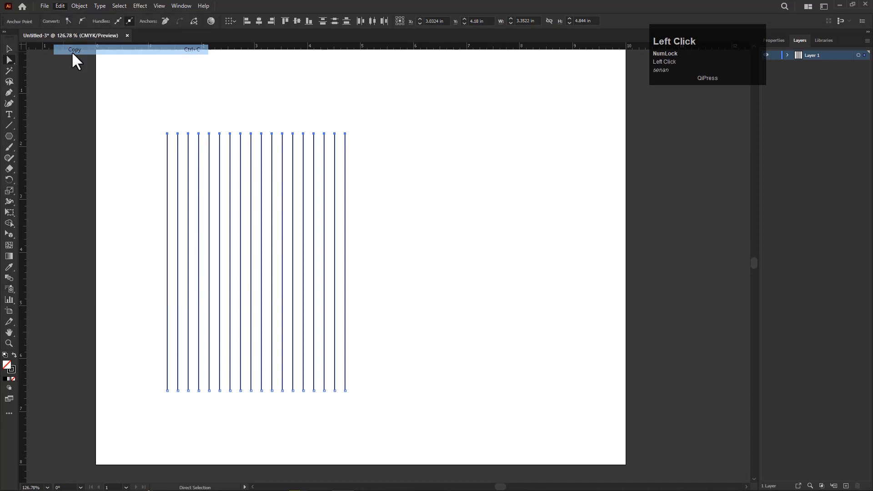
click(58, 6)
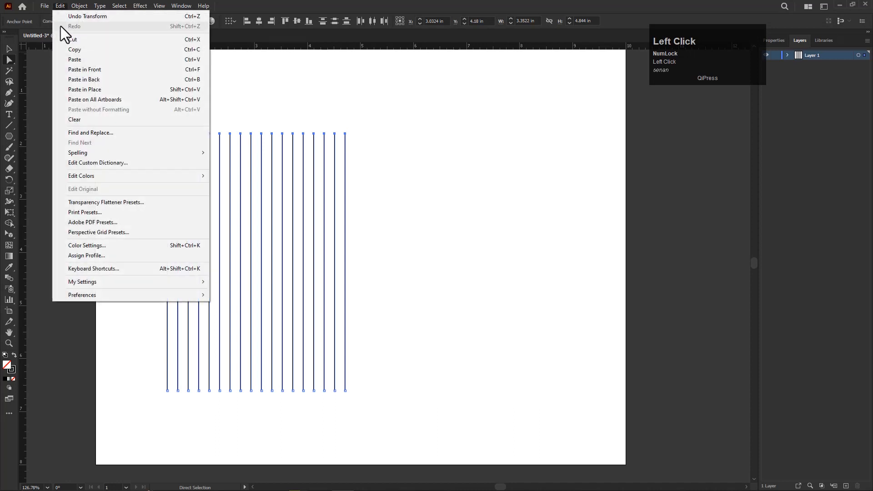
click(79, 91)
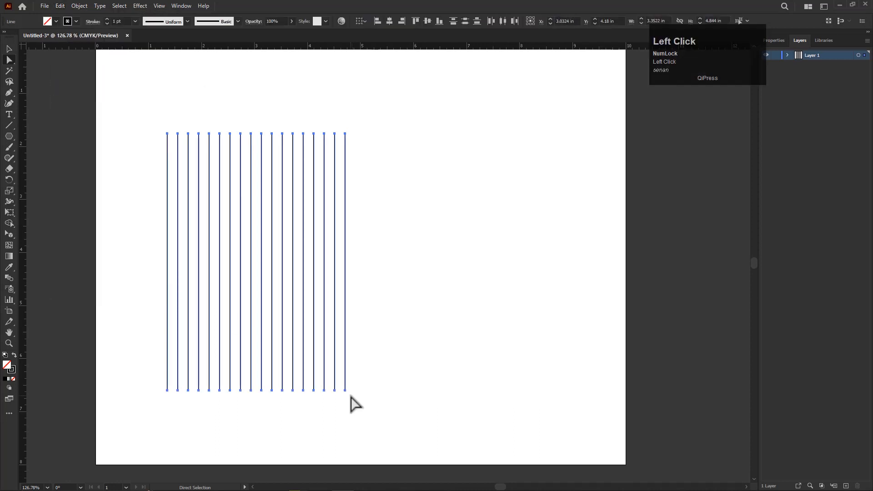
drag(104, 210, 434, 408)
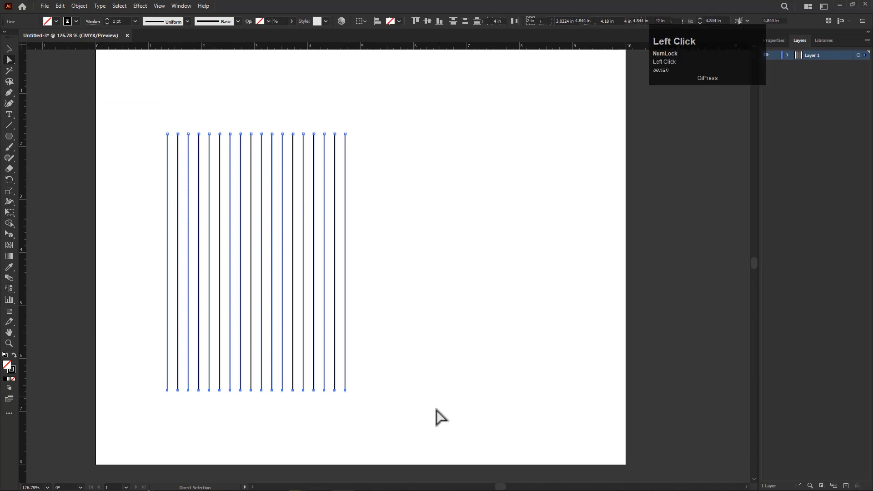
click(8, 48)
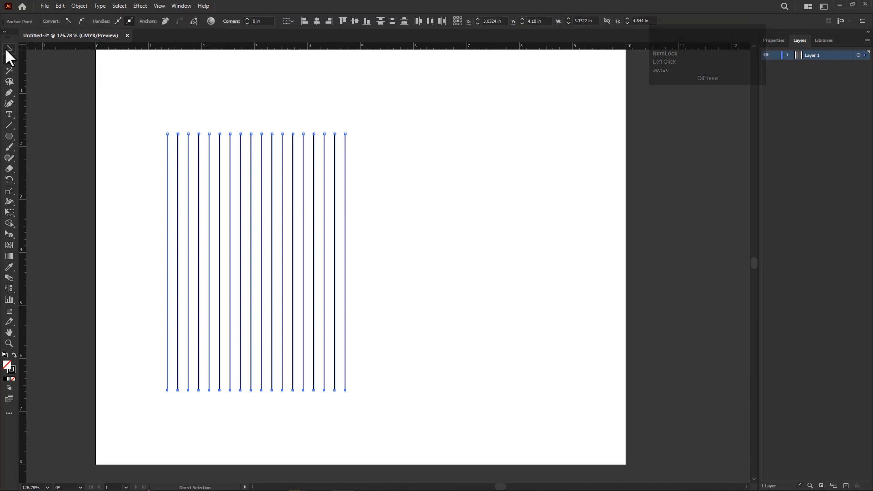
drag(347, 405, 377, 324)
key(ctrl+z)
Copy the selected vertical lines again, paste them in place and rotate the copy 90° into horizontal lines
click(59, 6)
click(70, 48)
click(59, 5)
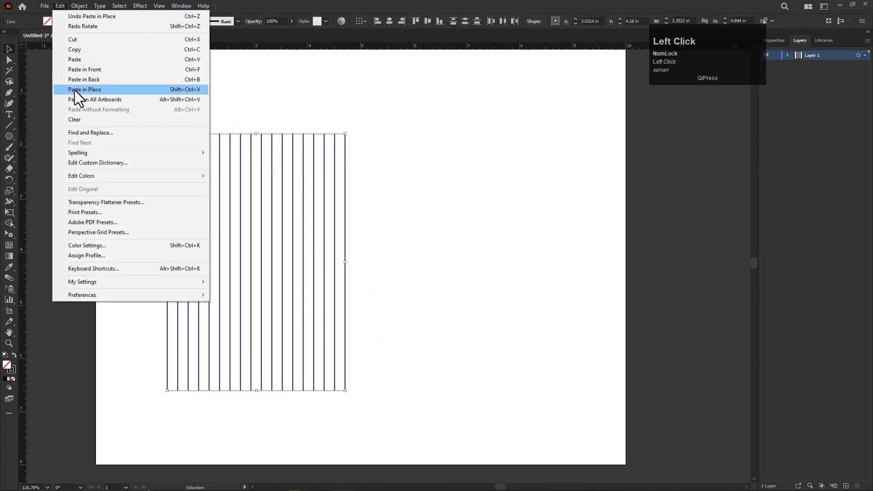
click(75, 90)
drag(350, 397, 336, 211)
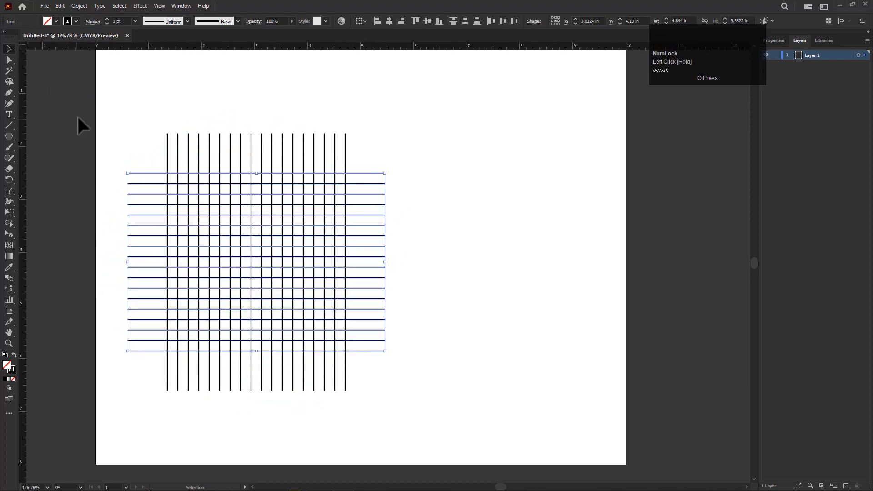
Draw a circle with the Ellipse tool and fit it exactly inside the grid's outermost lines, about 3.34 in across
click(8, 136)
drag(8, 141, 42, 157)
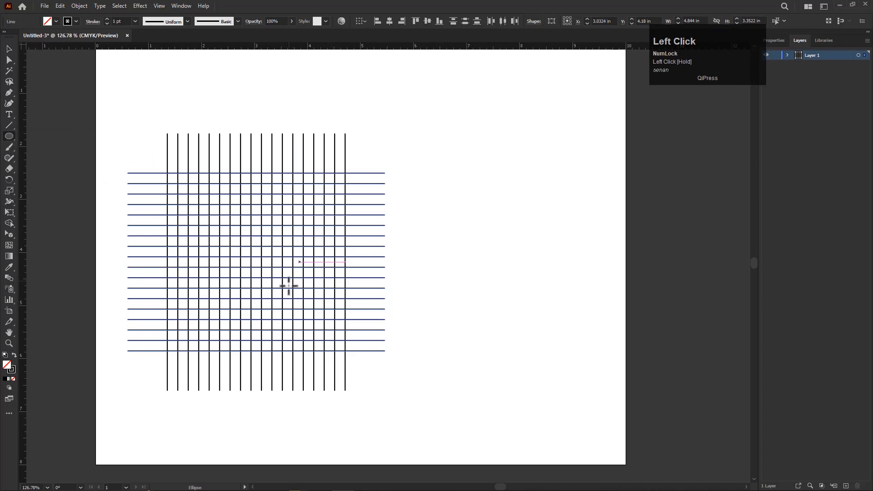
drag(236, 231, 320, 314)
click(9, 49)
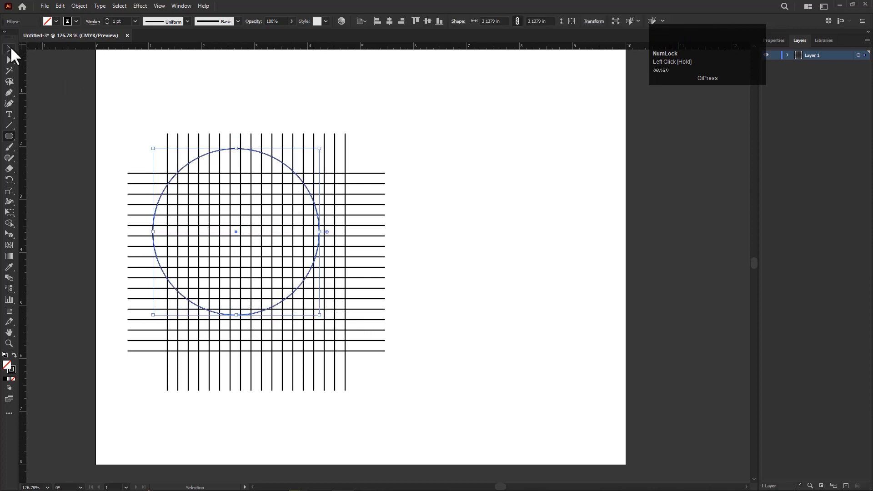
drag(246, 149, 251, 173)
drag(335, 263, 346, 263)
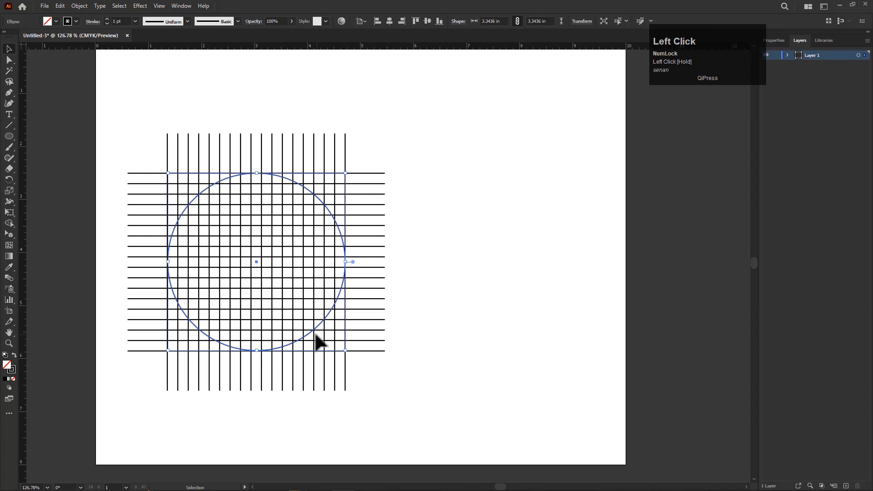
Copy the circle, paste it in place and shrink the copy about its centre by one grid cell all round
click(60, 5)
click(71, 48)
click(57, 6)
click(84, 90)
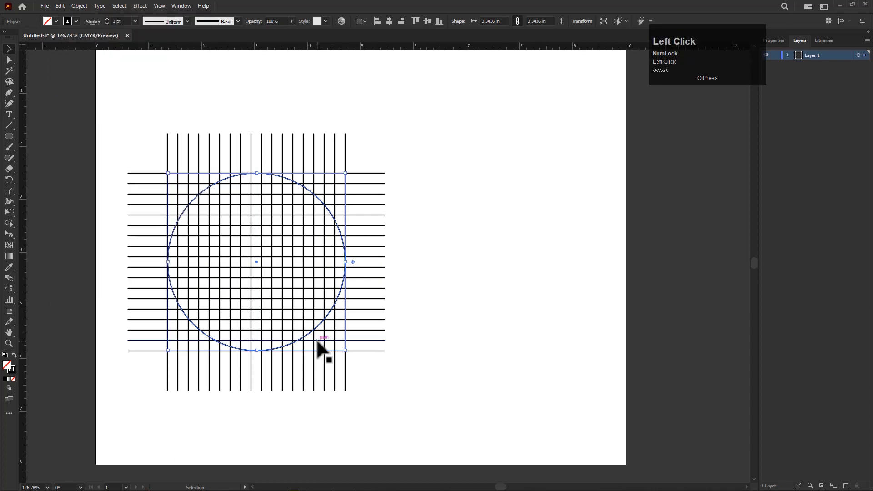
drag(342, 350, 306, 318)
Select the grid and both circles and, with black fill and no stroke, merge the centre column within the outer circle using Shape Builder
click(436, 397)
key(space)
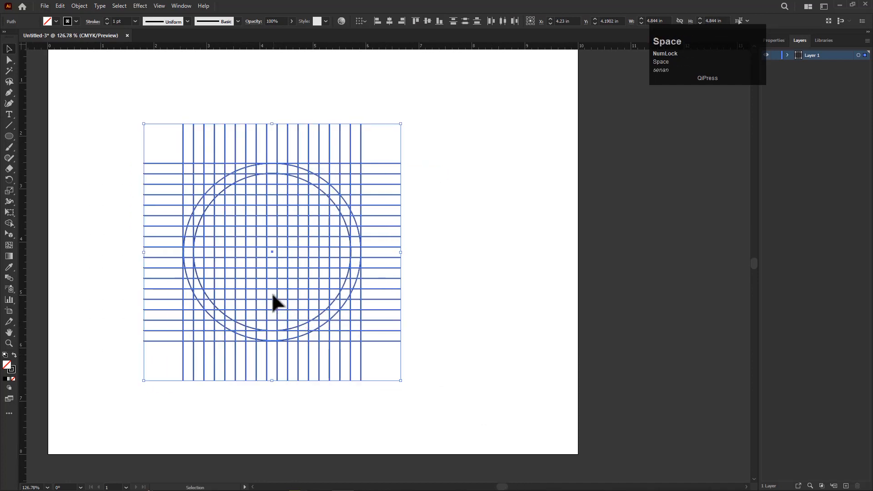
click(10, 223)
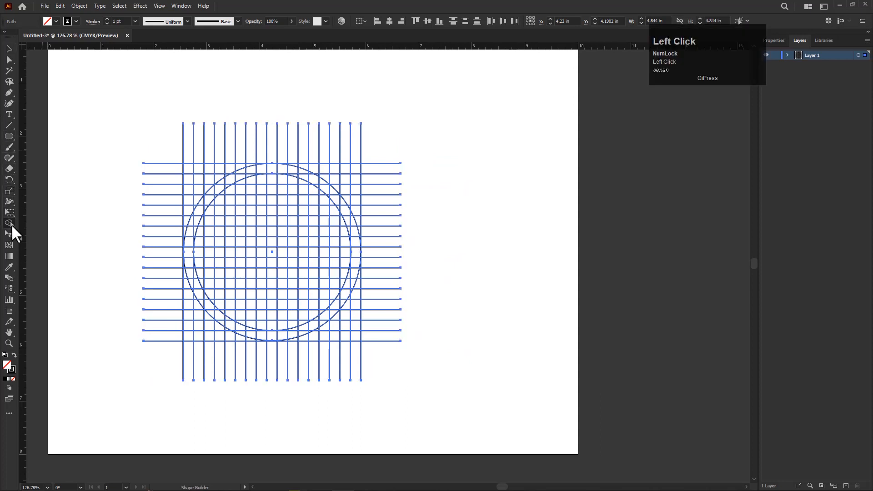
click(14, 355)
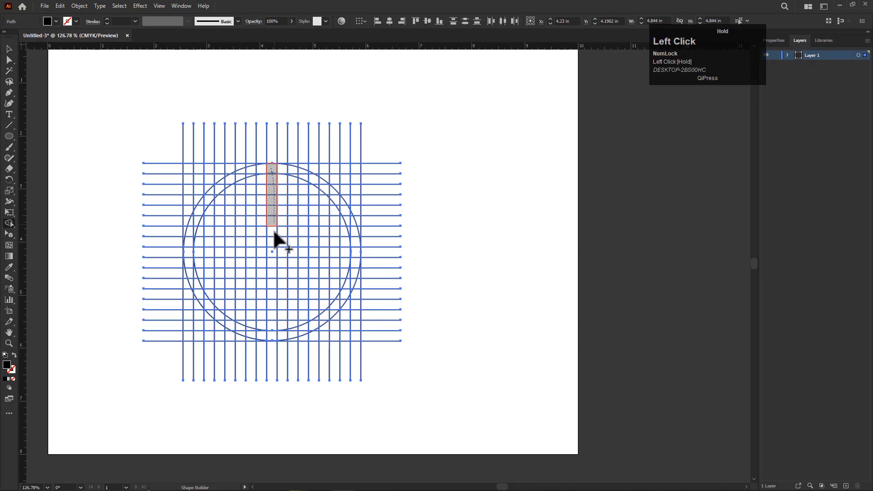
mouse_move(271, 334)
mouse_down()
mouse_move(275, 175)
mouse_move(306, 172)
mouse_move(308, 320)
mouse_up()
Merge the ring's top arc right of the centre bar with the second column over, down to the outer circle
scroll(273, 172, up, 2)
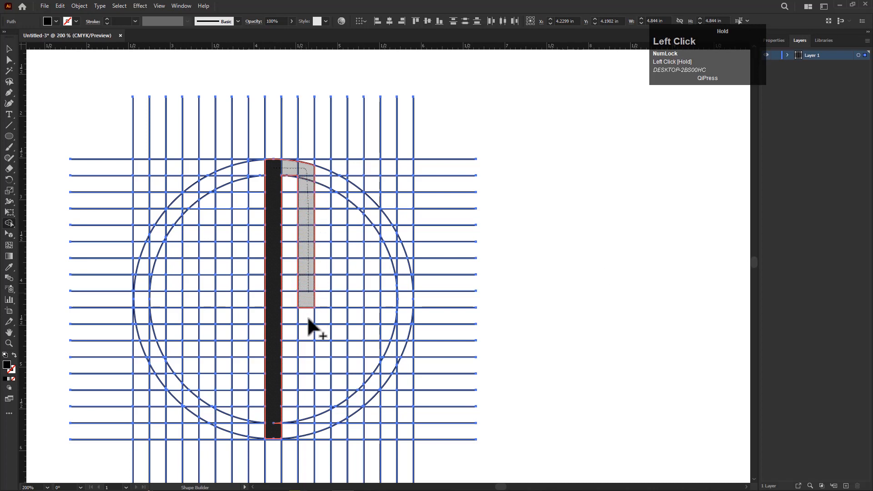
drag(309, 381, 307, 380)
scroll(302, 341, down, 1)
drag(301, 312, 284, 233)
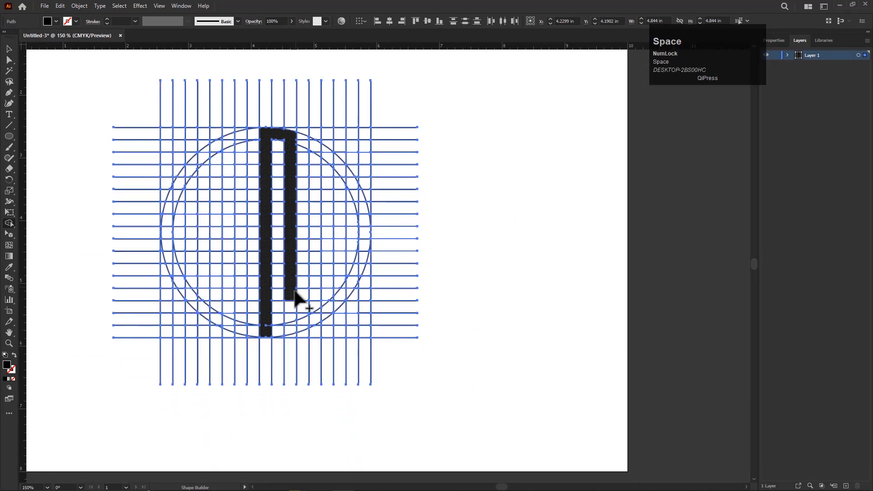
scroll(289, 292, up, 1)
scroll(289, 292, up, 1)
drag(288, 316, 271, 330)
scroll(289, 366, down, 2)
key(space)
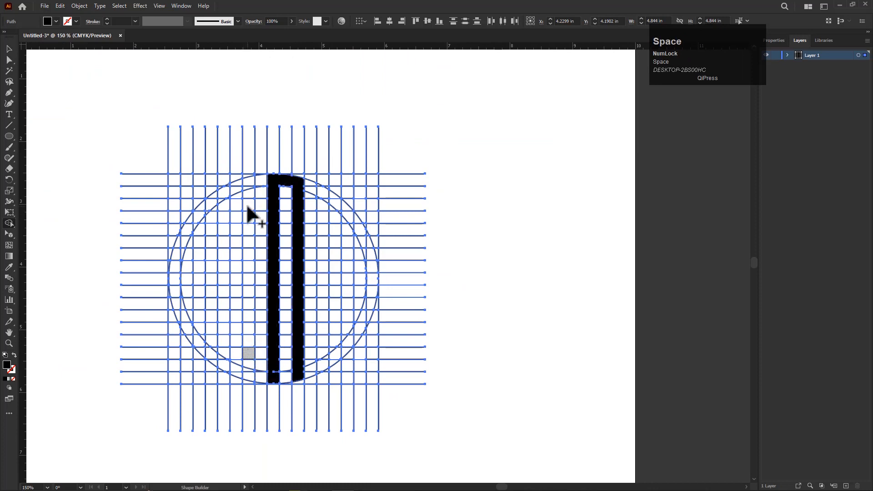
Mirror that shape on the centre bar's left with a matching arc and column, and fill the slivers under the arch
mouse_move(245, 188)
mouse_down()
mouse_move(257, 179)
mouse_move(283, 195)
mouse_move(273, 193)
mouse_up()
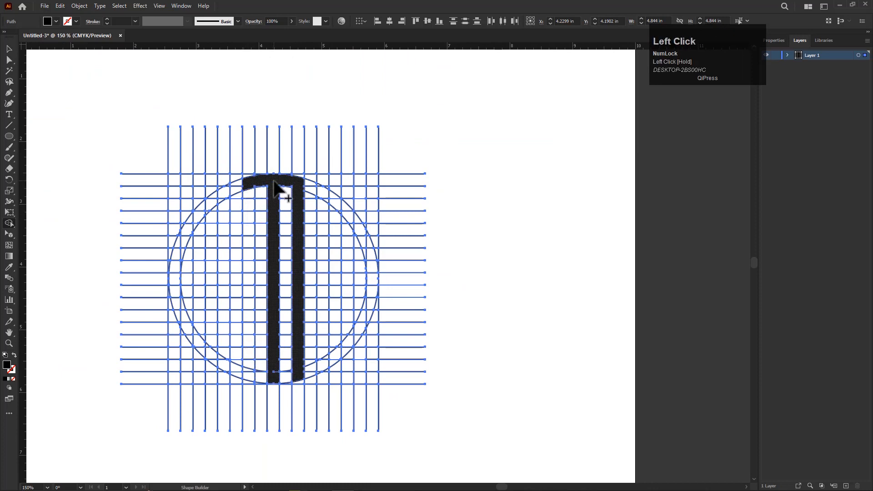
drag(250, 379, 278, 289)
scroll(279, 288, up, 2)
scroll(253, 164, up, 2)
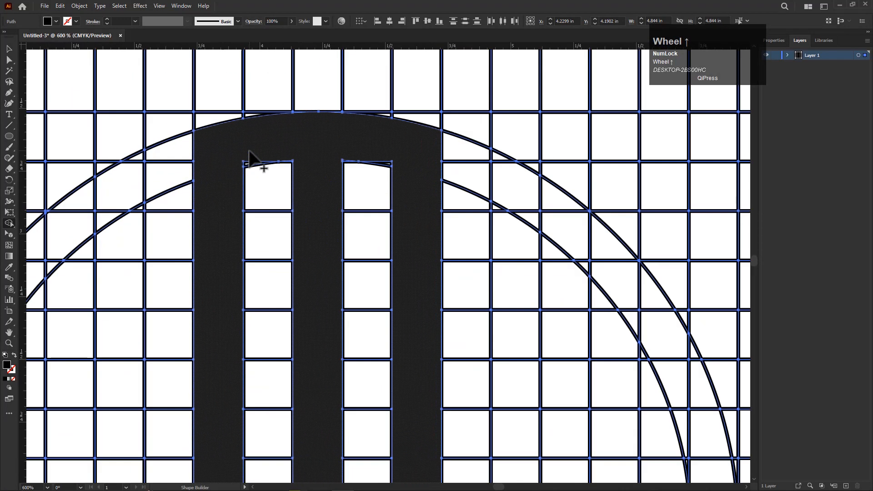
scroll(249, 152, up, 2)
click(263, 161)
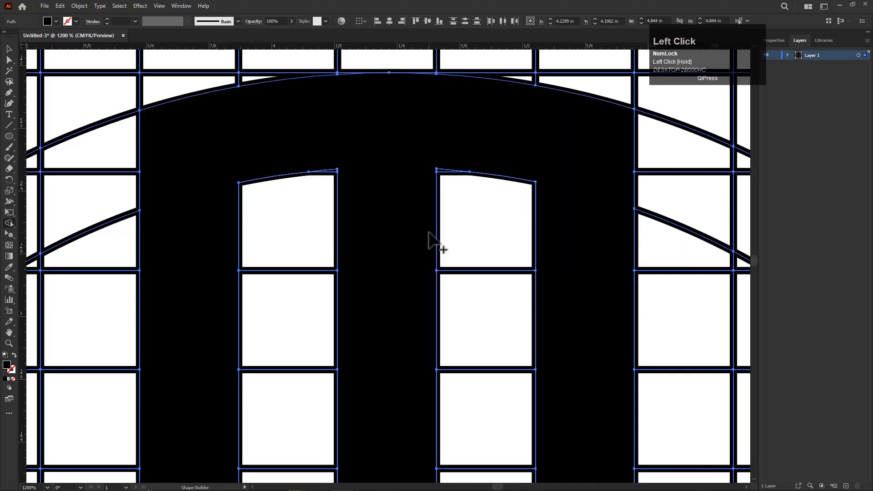
Merge the column one gap left of the middle letter into a full-height black bar, filling its ends up to the outer circle
scroll(429, 238, down, 5)
key(space)
drag(387, 283, 381, 189)
drag(234, 227, 244, 208)
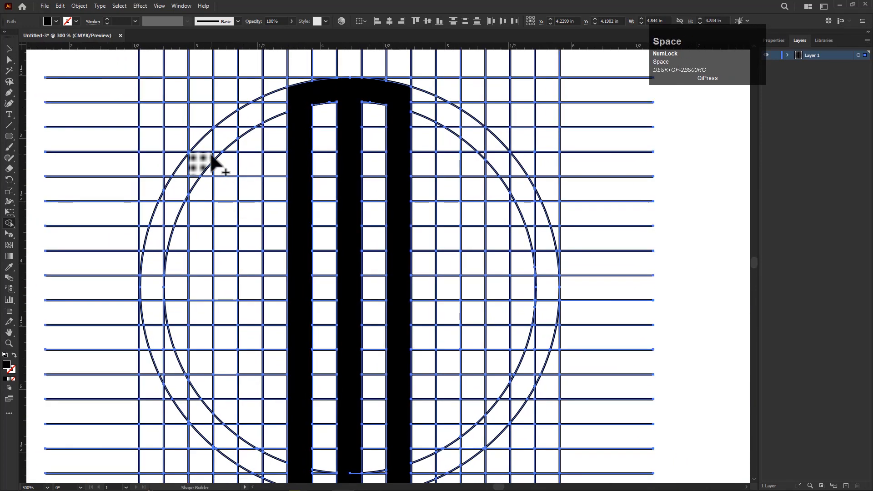
mouse_move(249, 117)
mouse_down()
mouse_move(253, 292)
mouse_move(253, 278)
mouse_up()
key(space)
mouse_move(266, 308)
mouse_down()
mouse_move(274, 233)
mouse_move(257, 329)
mouse_move(266, 403)
mouse_move(265, 341)
mouse_up()
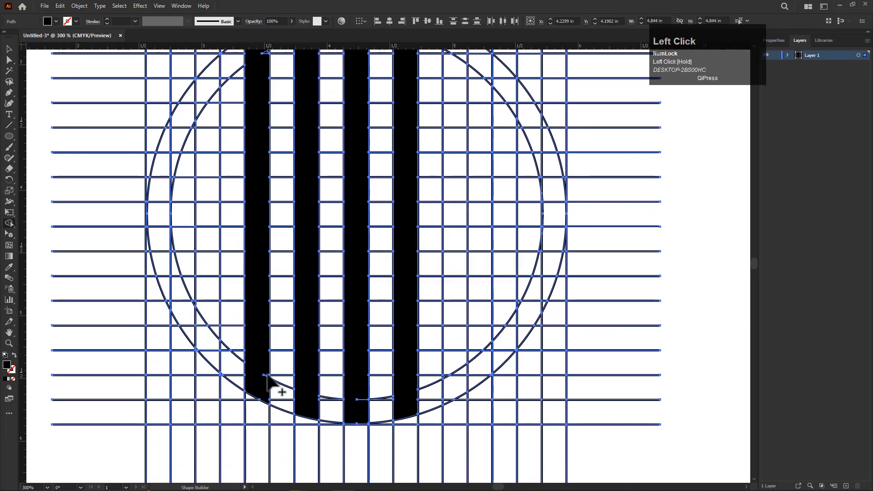
key(space)
drag(252, 285, 279, 404)
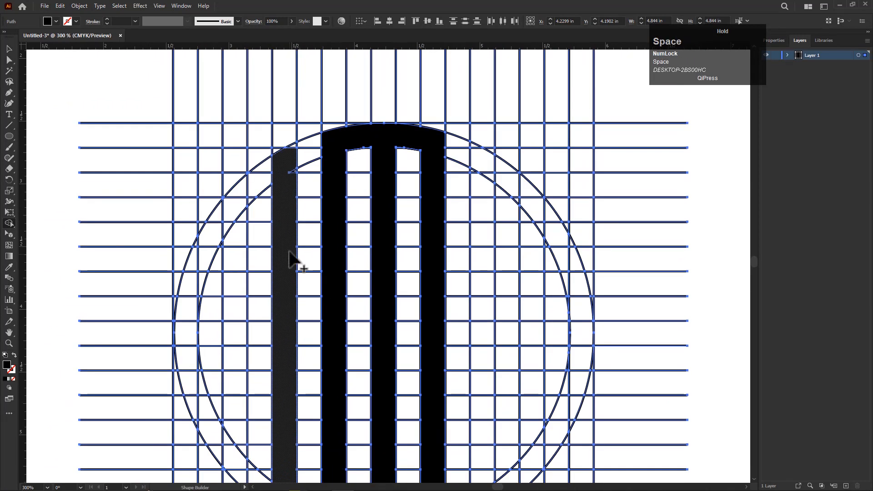
click(293, 178)
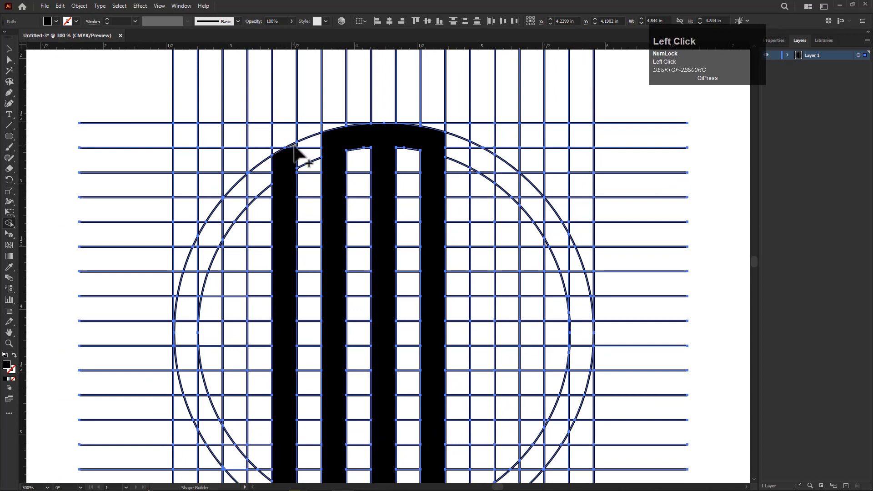
Merge the ring's upper-left arc with the next alternate column and the ring's left edge to complete the left letter's legs
mouse_move(279, 172)
mouse_down()
mouse_move(235, 208)
mouse_move(234, 246)
mouse_up()
scroll(240, 271, down, 1)
drag(241, 271, 239, 253)
mouse_move(230, 185)
mouse_down()
mouse_move(236, 338)
mouse_move(235, 301)
mouse_up()
mouse_move(225, 159)
mouse_down()
mouse_move(199, 233)
mouse_move(208, 296)
mouse_up()
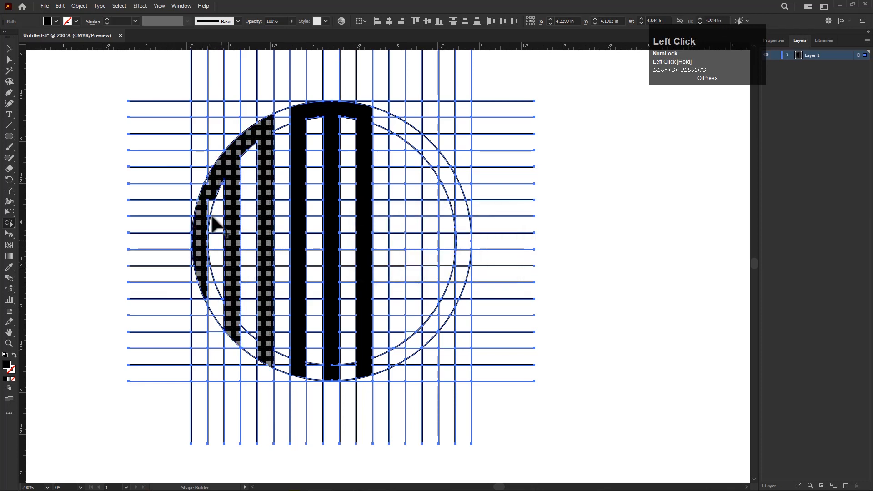
Fill the leftover slivers along the left letter's inner curve and at the lower end of its outermost leg
scroll(217, 195, up, 1)
click(211, 187)
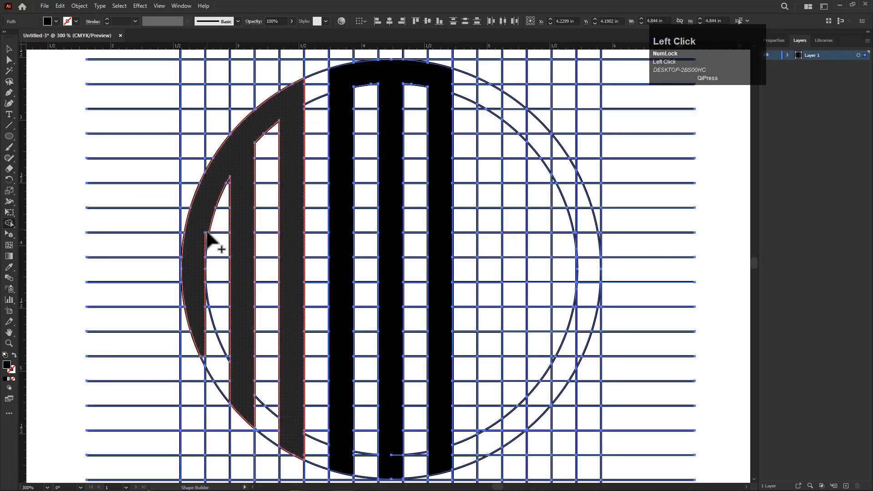
scroll(218, 363, up, 2)
click(205, 357)
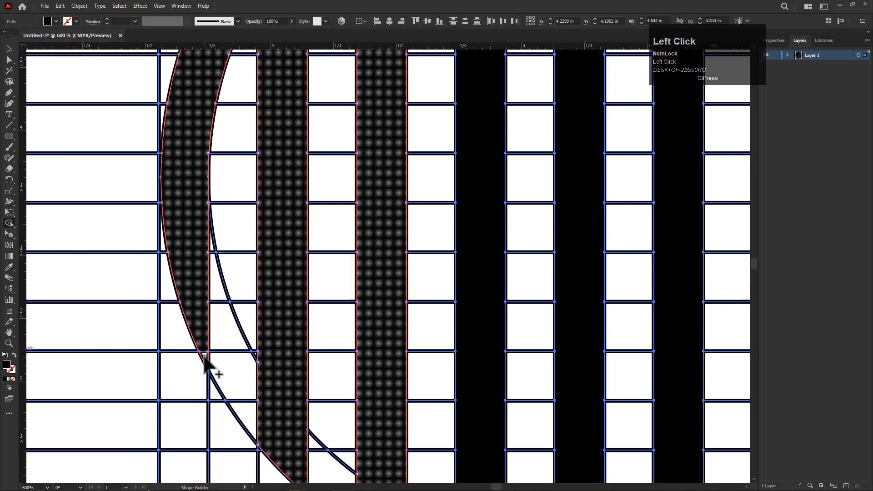
Merge the column one gap right of the middle letter into a black bar, matching both ends to the outer circle
scroll(209, 359, down, 3)
drag(298, 376, 241, 365)
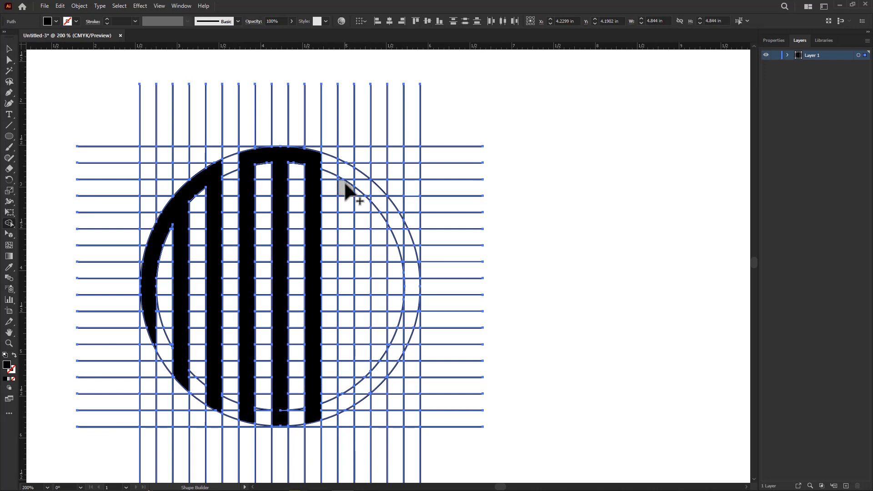
drag(344, 169, 344, 406)
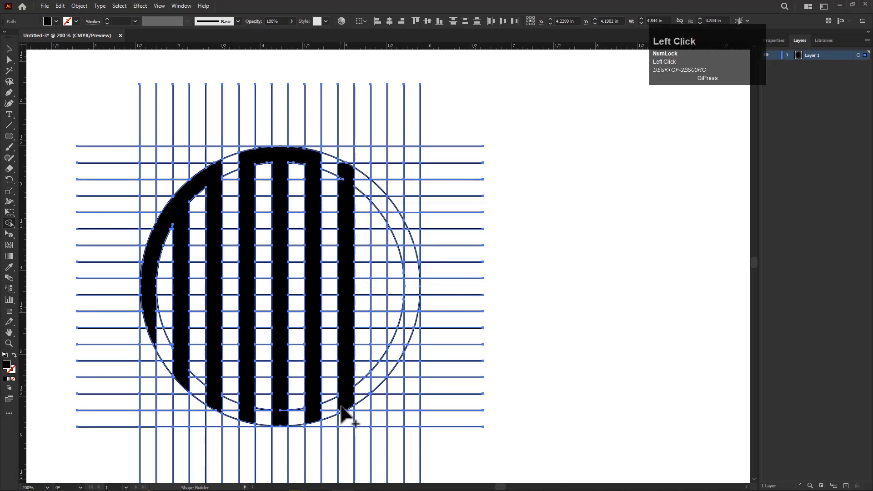
scroll(340, 392, up, 3)
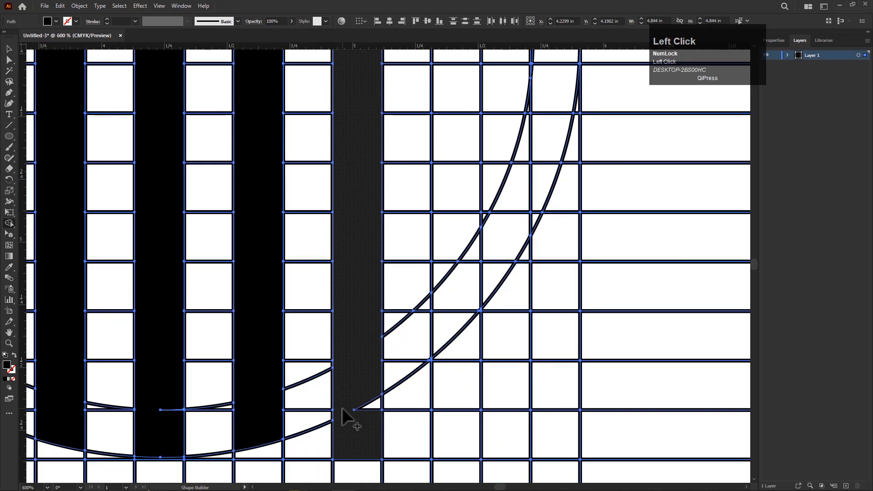
click(343, 414)
scroll(344, 414, down, 1)
scroll(347, 366, down, 2)
drag(360, 296, 343, 339)
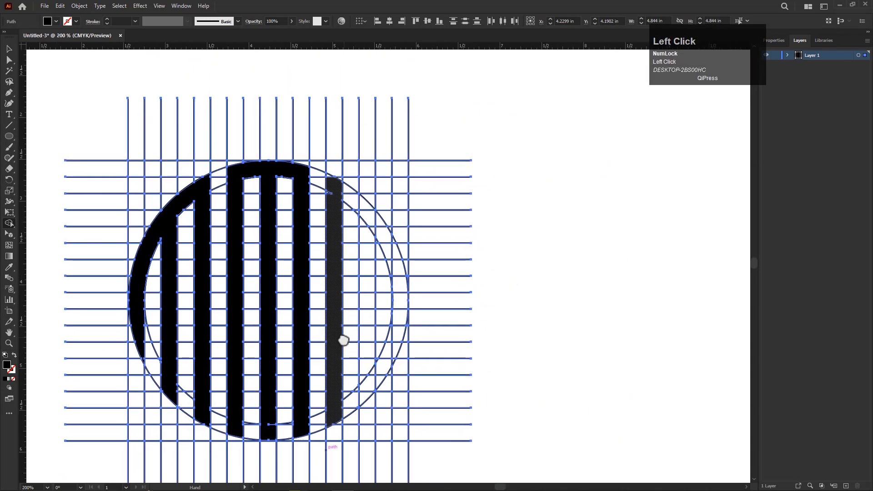
scroll(339, 184, up, 3)
mouse_move(317, 220)
mouse_down()
mouse_move(306, 162)
mouse_move(326, 270)
mouse_up()
Merge the ring's lower-right arc and right side with the right letter's bar, and fill the slivers along the curve
scroll(326, 270, down, 2)
drag(367, 335, 294, 185)
mouse_move(257, 423)
mouse_down()
mouse_move(321, 368)
mouse_move(281, 415)
mouse_up()
drag(309, 370, 278, 413)
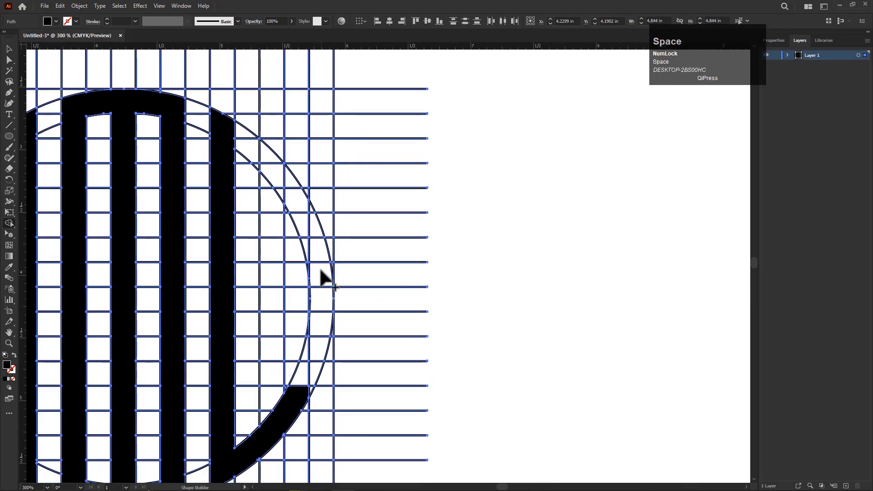
mouse_move(311, 226)
mouse_down()
mouse_move(317, 357)
mouse_move(308, 382)
mouse_move(313, 330)
mouse_up()
scroll(315, 332, up, 3)
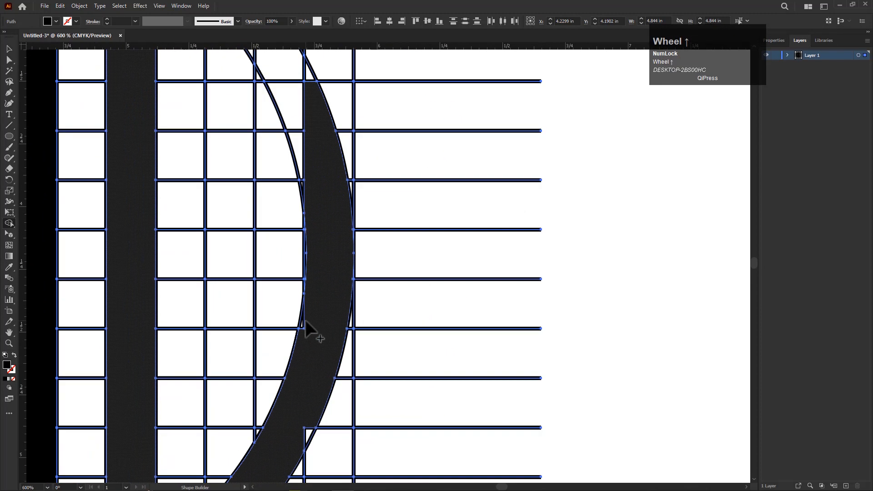
scroll(302, 425, down, 1)
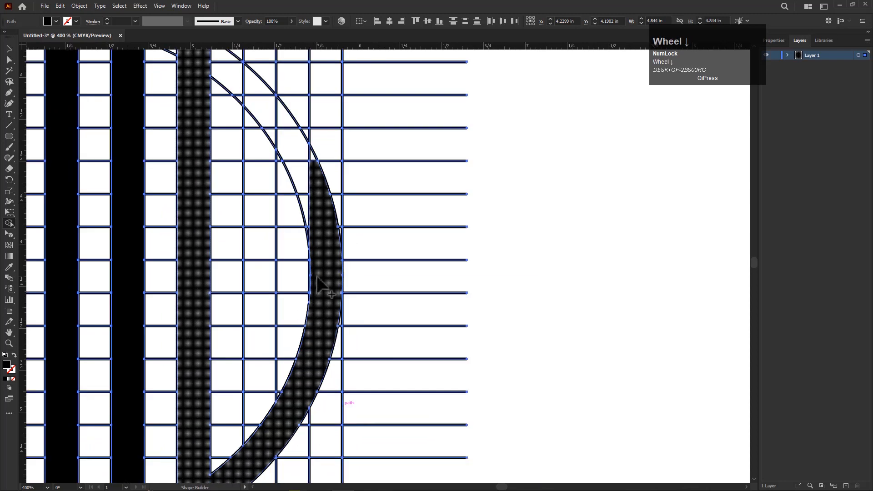
click(317, 193)
Extend the right letter's arc upward along the ring by one more grid column and merge in the remaining sliver
key(space)
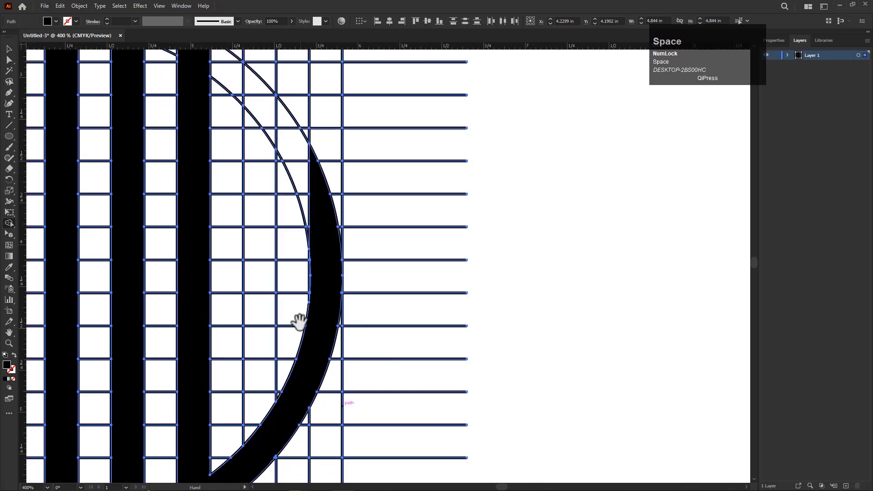
drag(300, 300, 311, 345)
scroll(312, 347, down, 3)
key(space)
drag(312, 380, 319, 367)
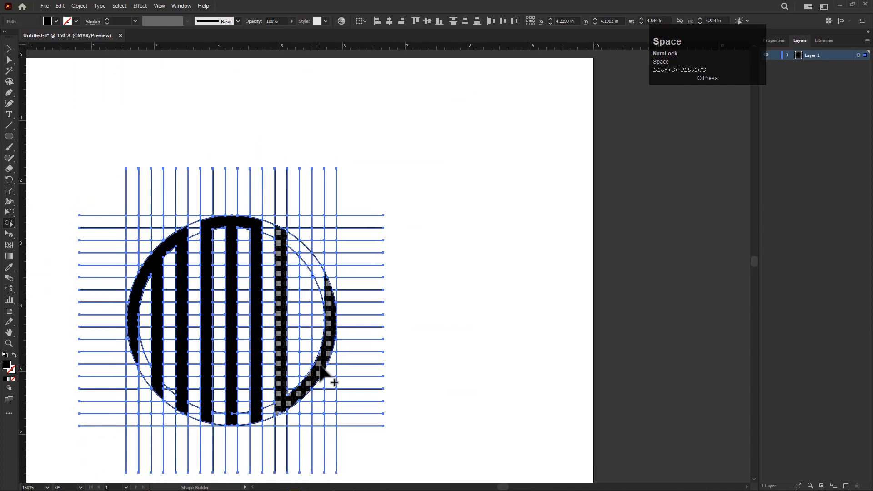
scroll(321, 306, up, 1)
click(315, 332)
key(space)
drag(314, 335, 334, 327)
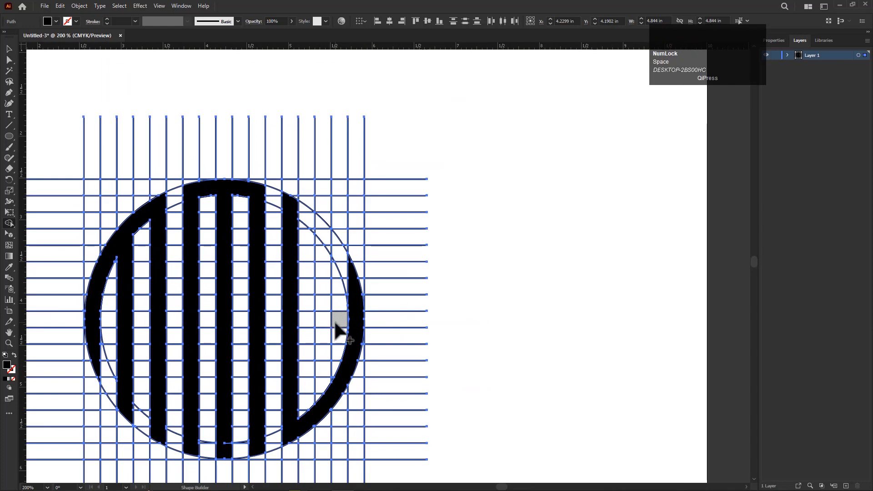
click(141, 23)
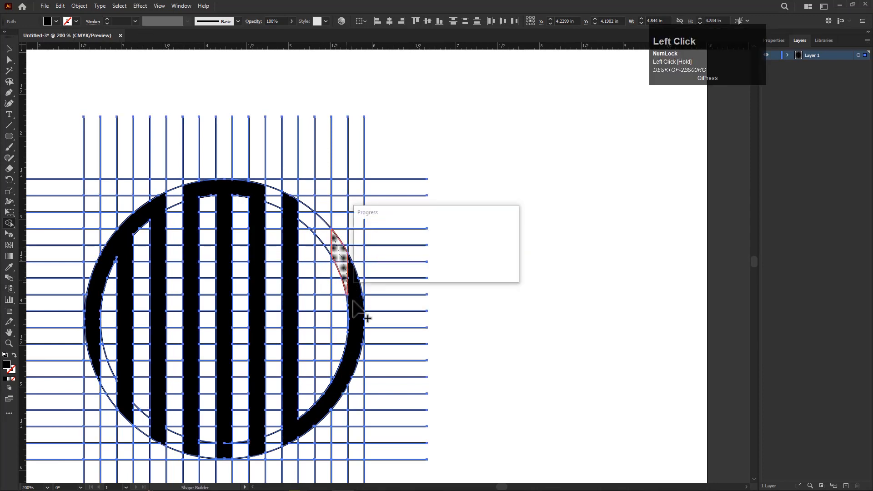
scroll(351, 291, up, 3)
click(352, 285)
mouse_move(343, 309)
mouse_down()
mouse_move(347, 324)
mouse_move(361, 287)
mouse_up()
scroll(352, 293, down, 4)
Select the three black letter shapes together and move them clear of the grid to its right
click(10, 49)
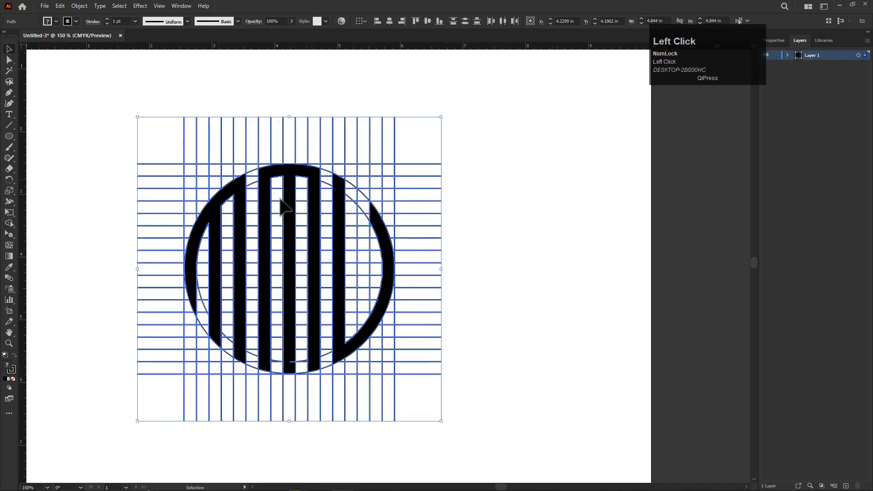
click(525, 262)
click(246, 299)
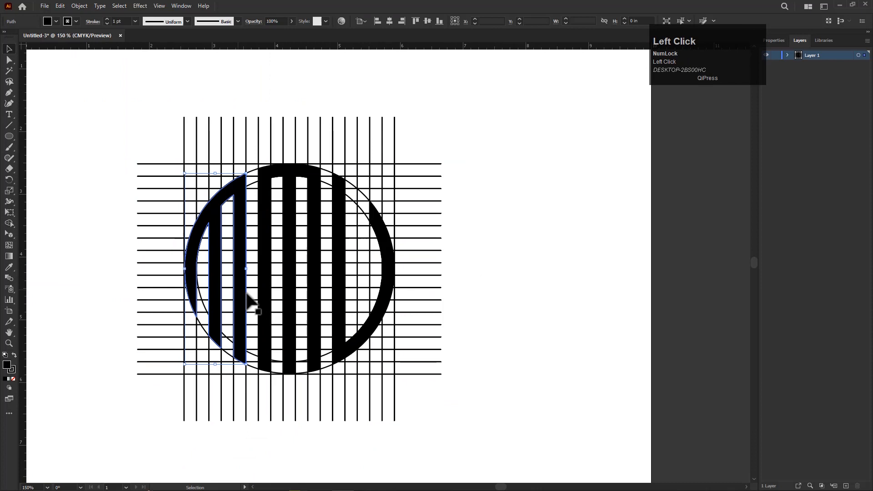
shift+click(269, 308)
shift+click(345, 340)
drag(345, 339, 616, 217)
Delete all the leftover grid lines and circle fragments
drag(111, 267, 448, 449)
key(Delete)
drag(146, 85, 362, 386)
key(Delete)
Select the three letter shapes, enlarge them to about 4.44 in across and centre them on the artboard
scroll(346, 323, down, 2)
click(443, 300)
scroll(448, 304, up, 1)
scroll(378, 364, up, 2)
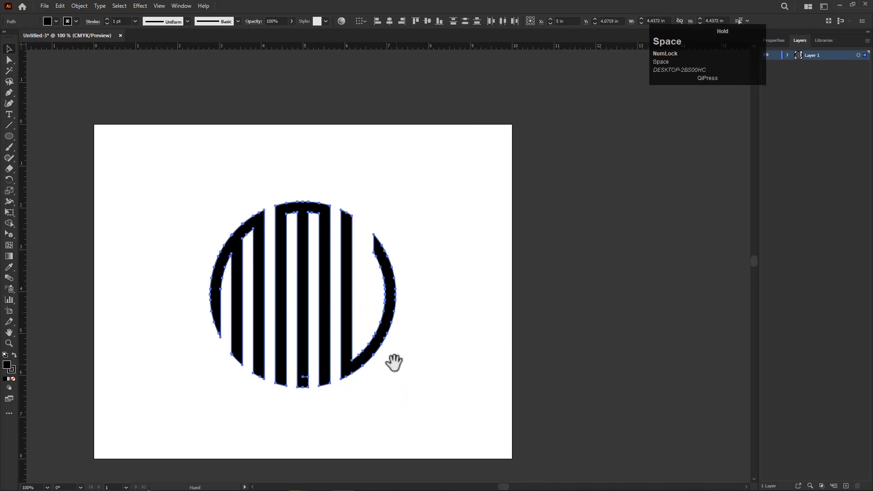
key(ctrl+0)
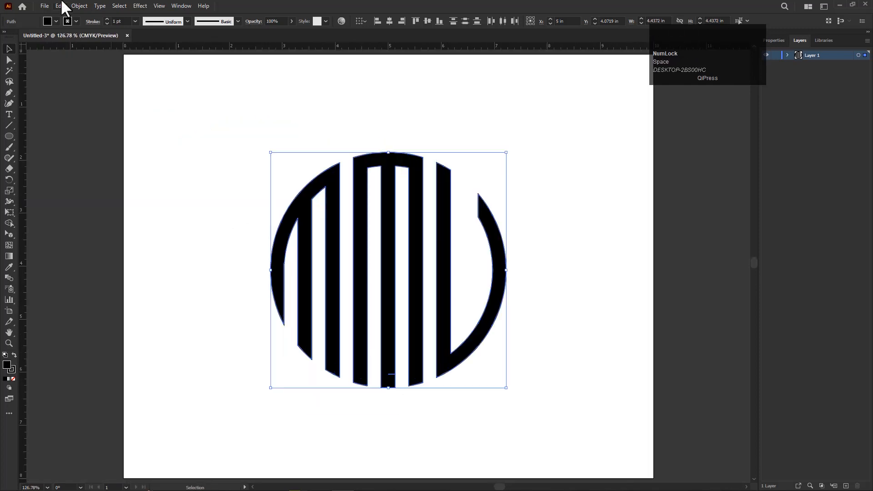
Give the three letter shapes a 5 pt stroke and expand both their fill and stroke
click(73, 1)
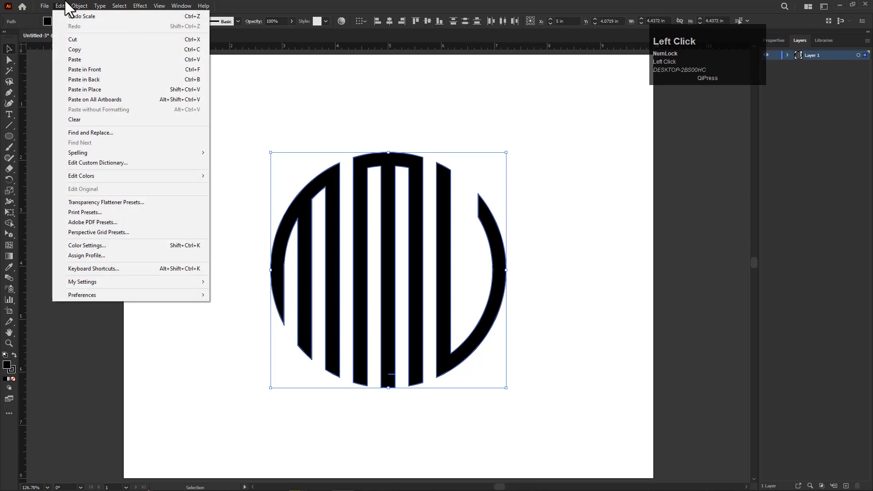
click(248, 34)
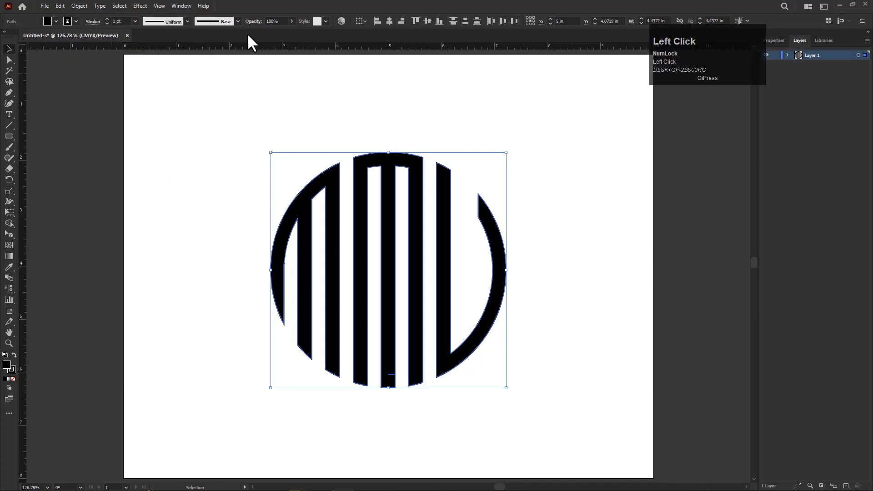
click(135, 21)
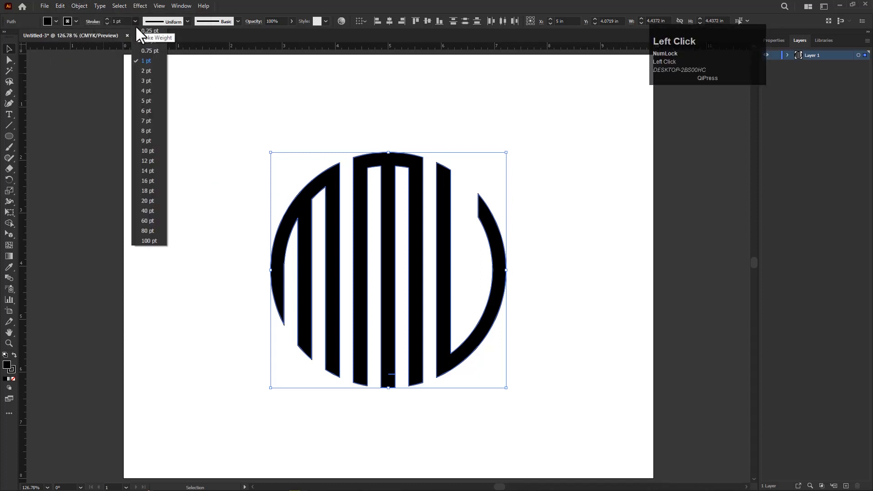
click(146, 99)
click(79, 6)
click(94, 123)
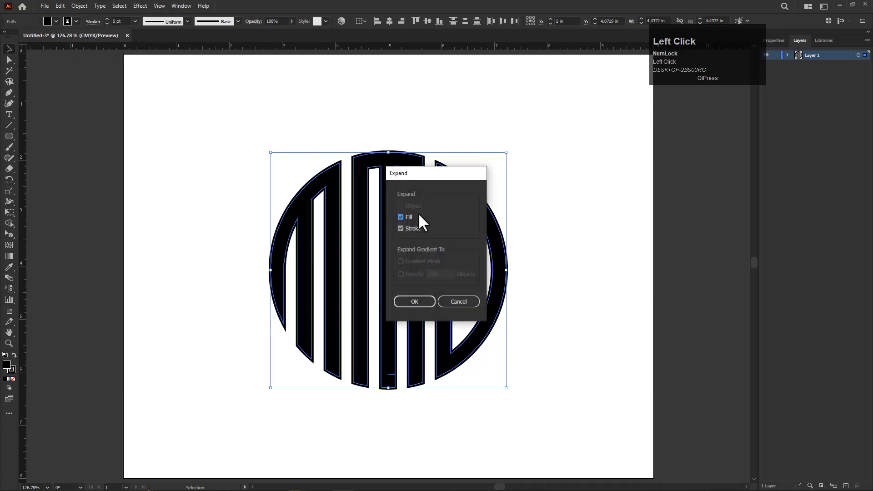
click(411, 301)
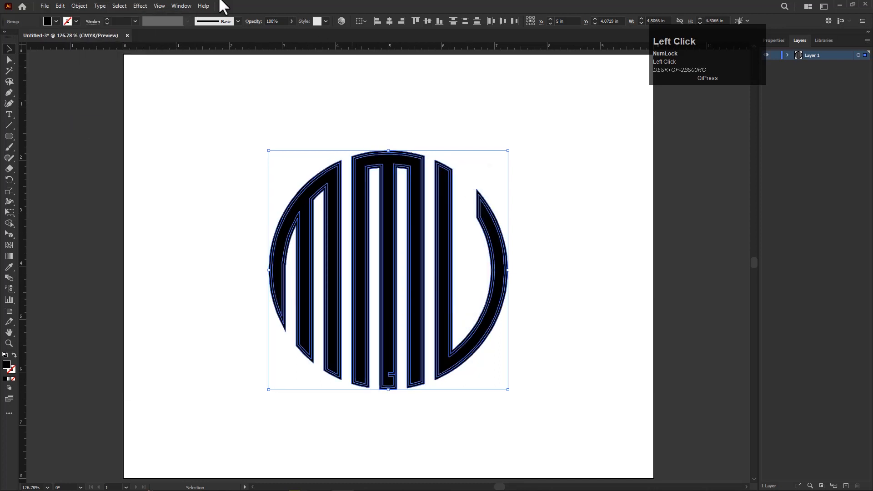
Unite the expanded letter shapes with Pathfinder and shift the resulting group slightly to the left
click(176, 2)
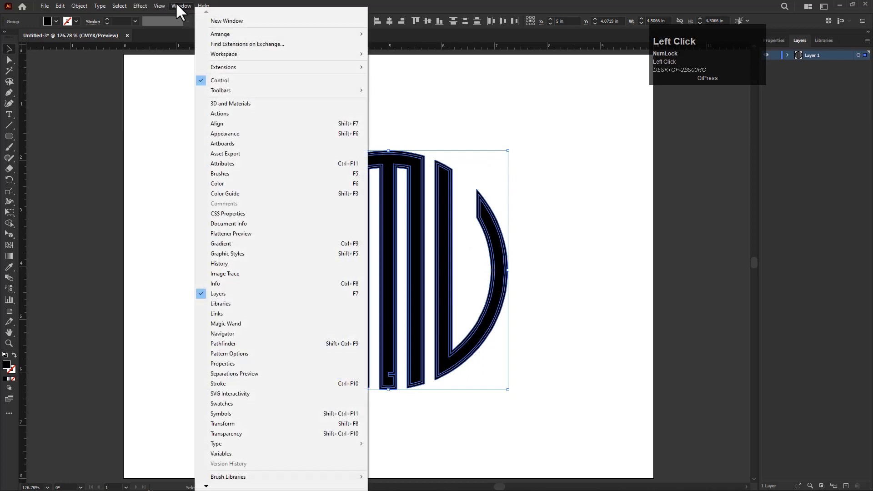
click(226, 345)
click(611, 148)
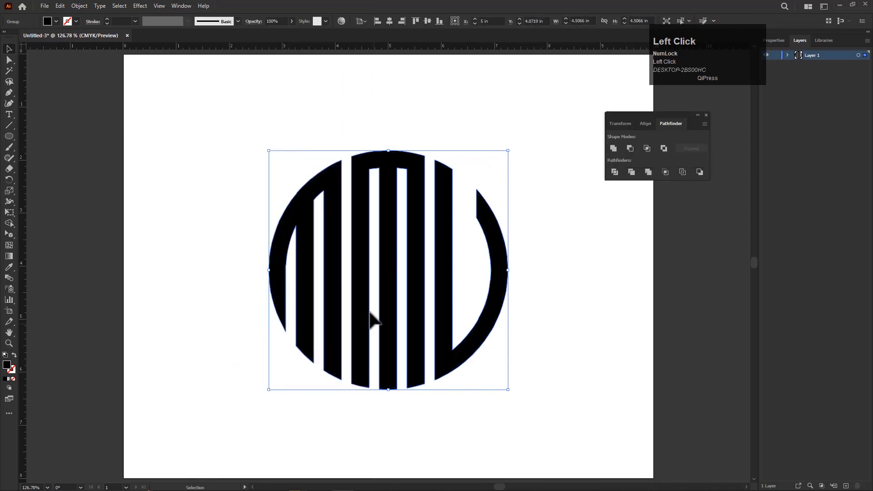
scroll(381, 328, down, 1)
drag(444, 353, 465, 356)
scroll(474, 355, up, 1)
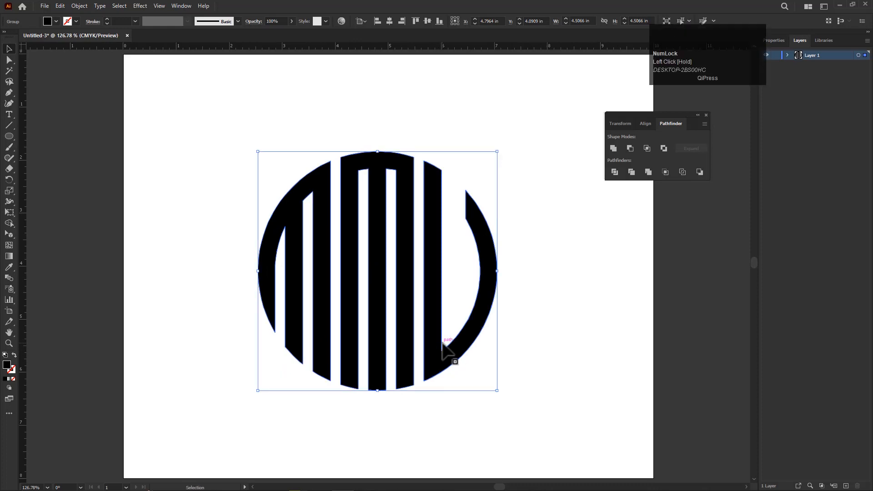
click(706, 115)
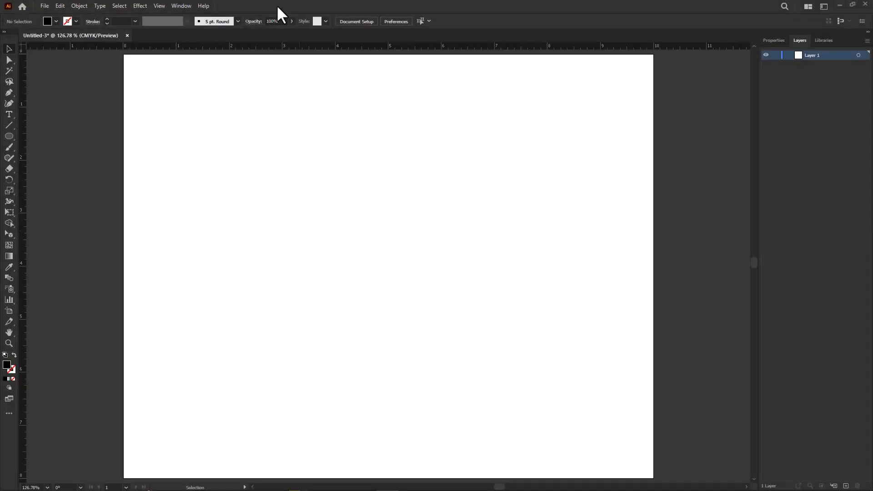
Create a three-sided polygon with a 0.8917 in radius and swap its fill and stroke so only a black outline remains
click(310, 209)
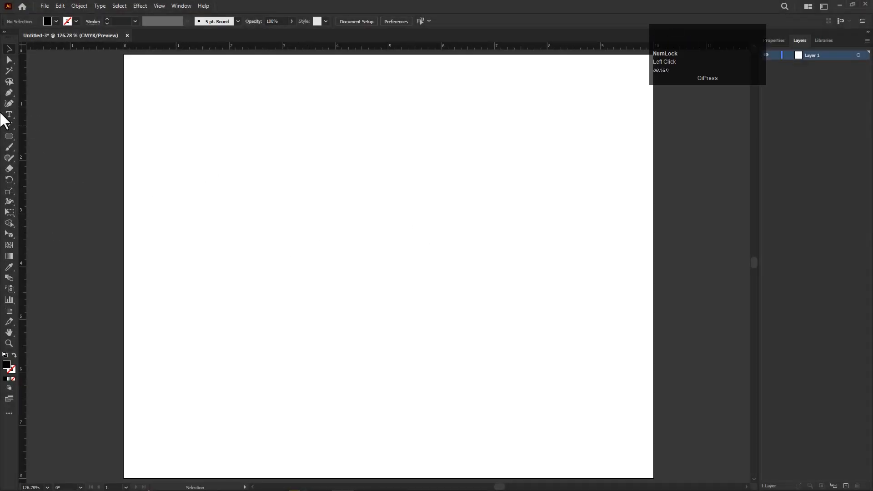
click(8, 139)
drag(7, 137, 43, 168)
click(364, 202)
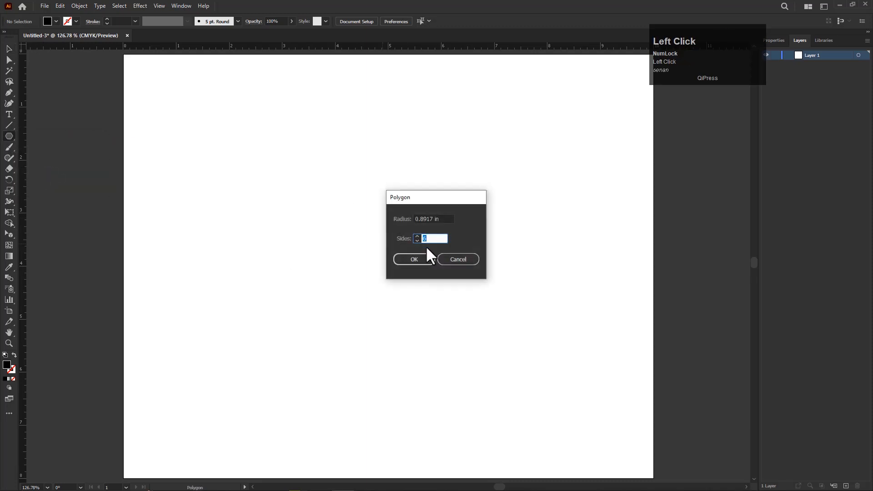
click(419, 259)
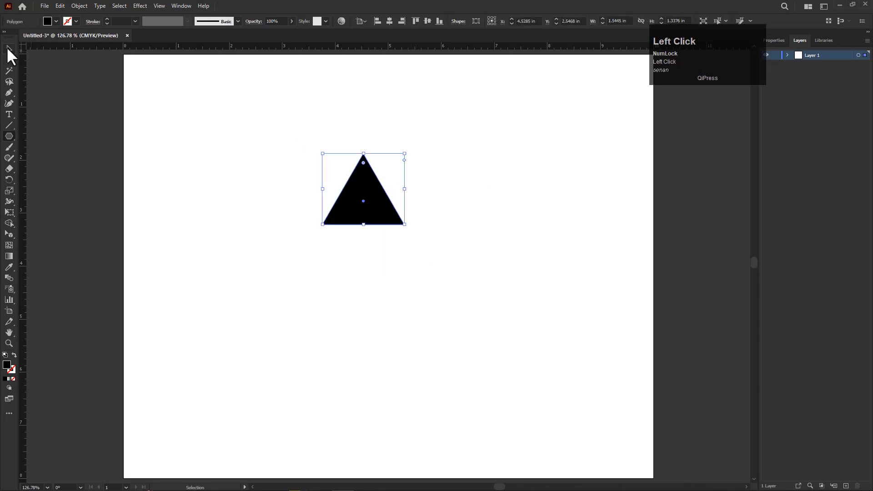
click(14, 355)
click(9, 50)
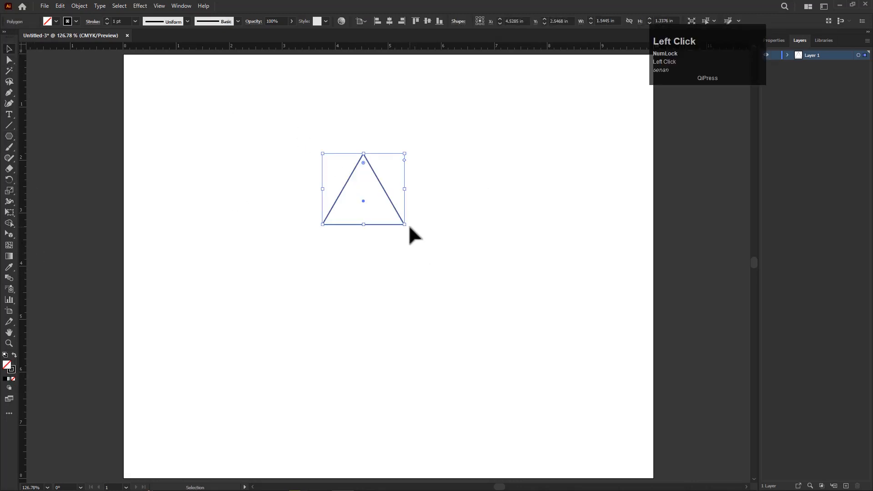
Rotate the triangle 180°, enlarge it to about 2.70 in wide and move it to the artboard's right side
drag(409, 230, 258, 140)
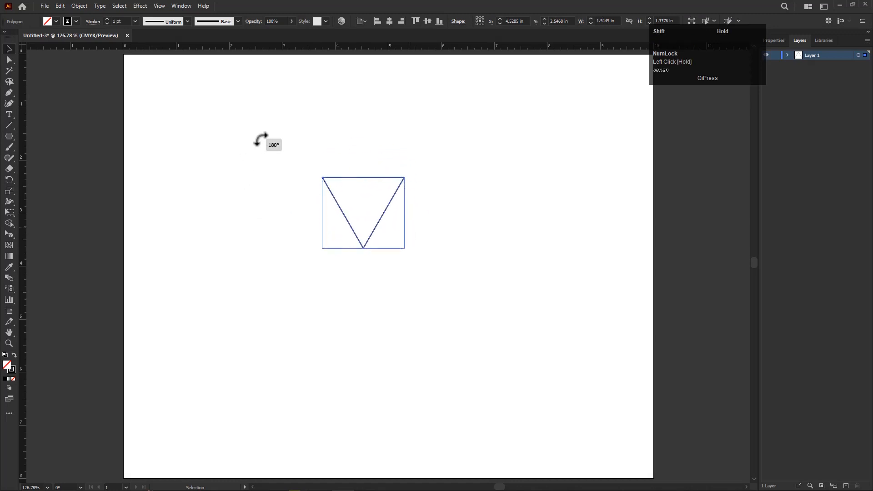
drag(406, 249, 464, 305)
drag(414, 267, 557, 300)
Draw a vertical line about 4.22 in long on the artboard's left side and place a copy close to its right
click(9, 125)
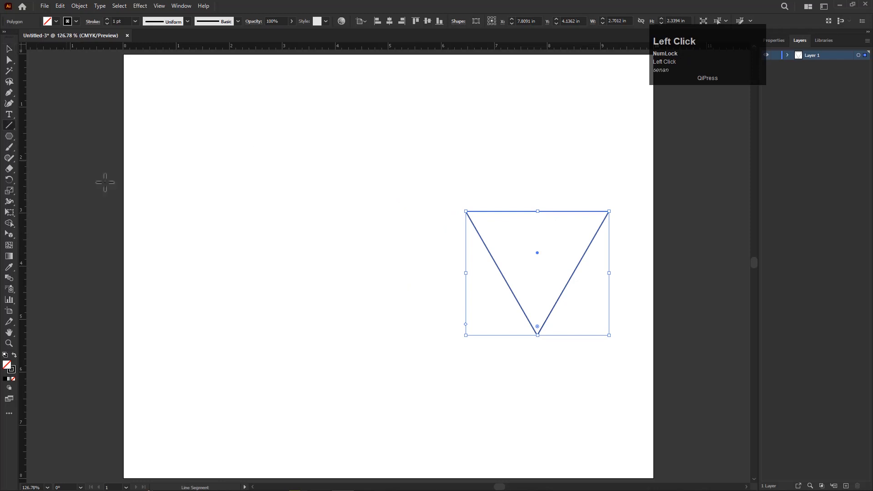
mouse_move(197, 155)
mouse_down()
mouse_move(209, 352)
mouse_move(197, 378)
mouse_up()
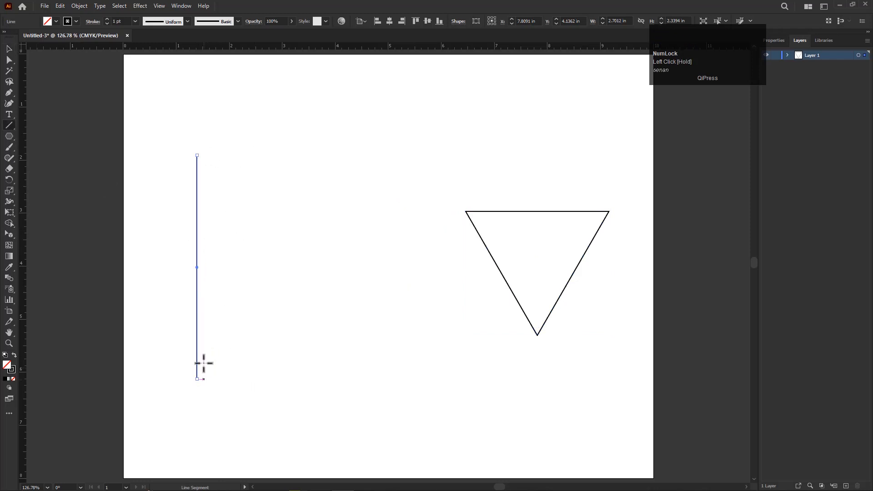
drag(197, 270, 205, 269)
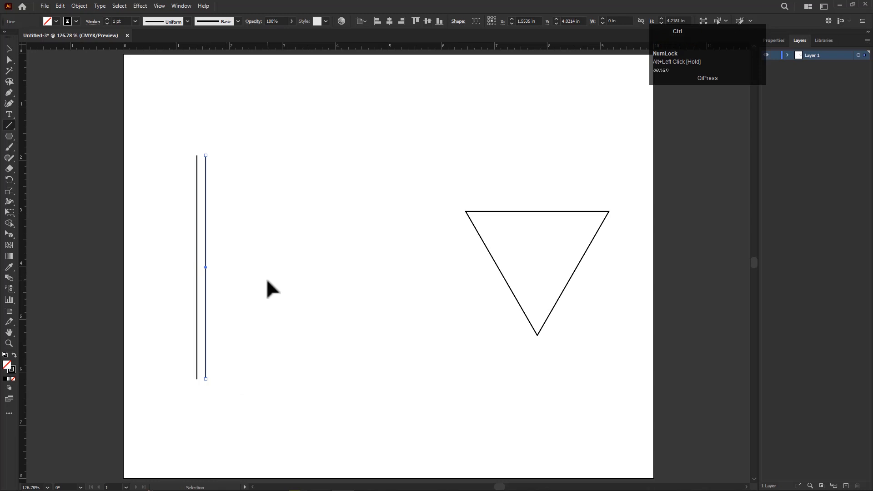
Repeat the line copy until there is an evenly spaced row of 18 vertical lines
key(ctrl+d)
key(ctrl+d)
key(ctrl+d)
key(ctrl+d)
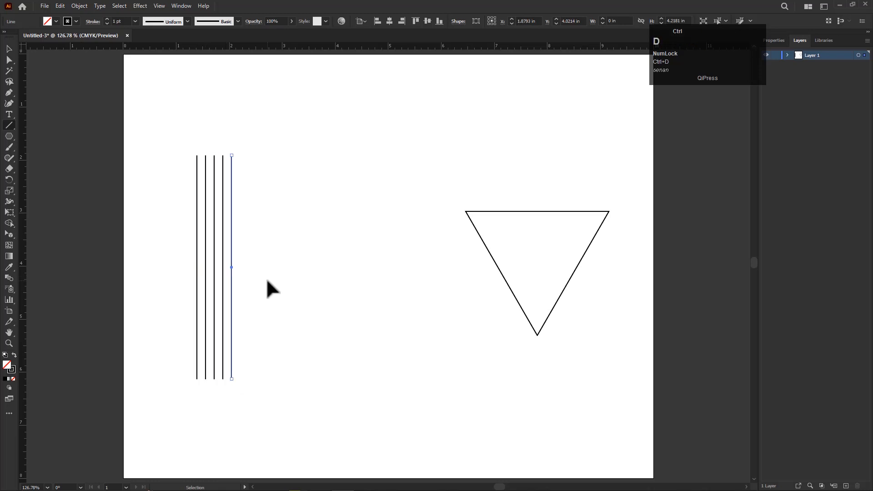
key(ctrl+d)
key(ctrl+d)
key(ctrl+d)
key(ctrl+d)
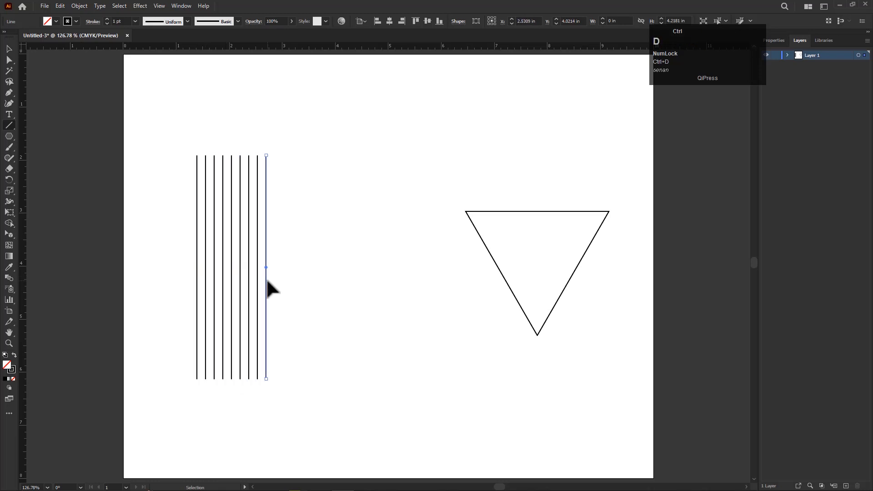
key(ctrl+d)
key(ctrl+d)
key(ctrl+d)
key(ctrl+d)
key(ctrl+d)
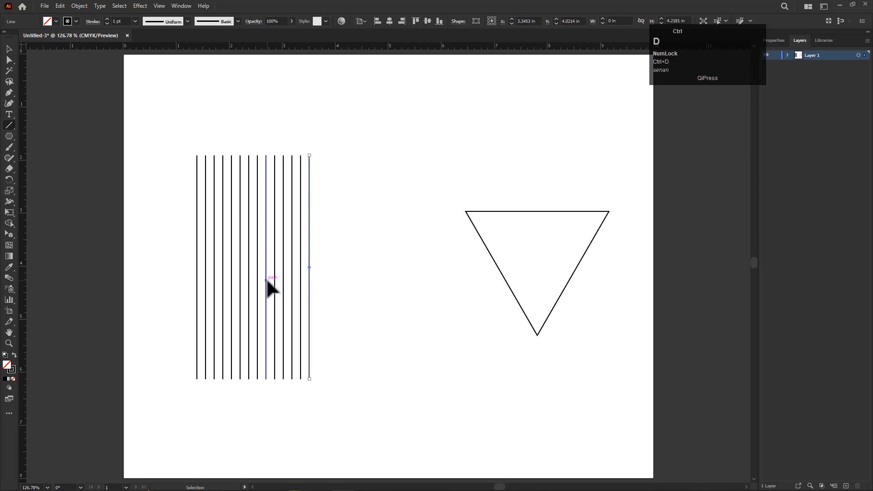
key(ctrl+d)
key(ctrl+d)
key(ctrl+d)
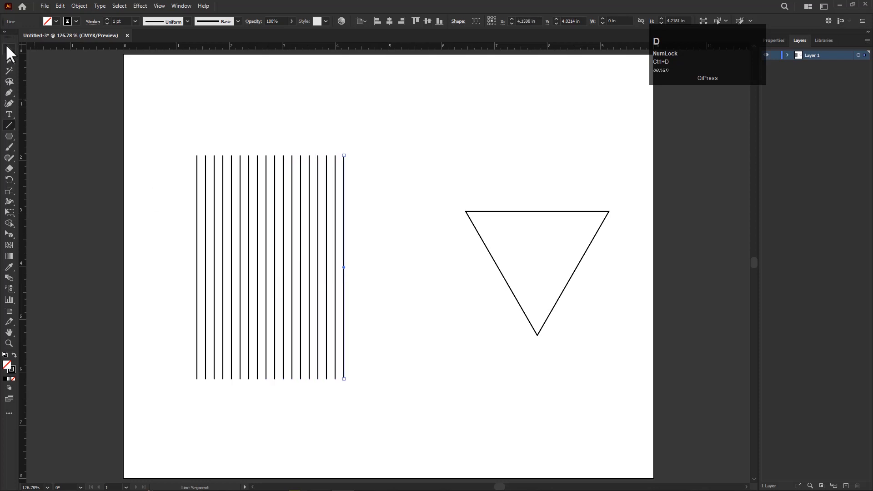
Move the triangle onto the middle of the row of vertical lines
click(8, 49)
drag(191, 138, 388, 367)
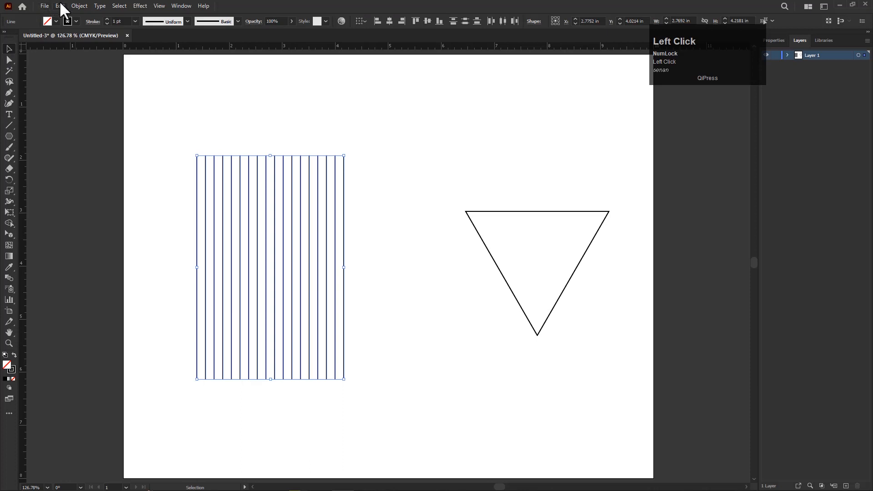
click(60, 6)
click(528, 323)
drag(529, 323, 259, 307)
drag(184, 364, 377, 427)
click(60, 6)
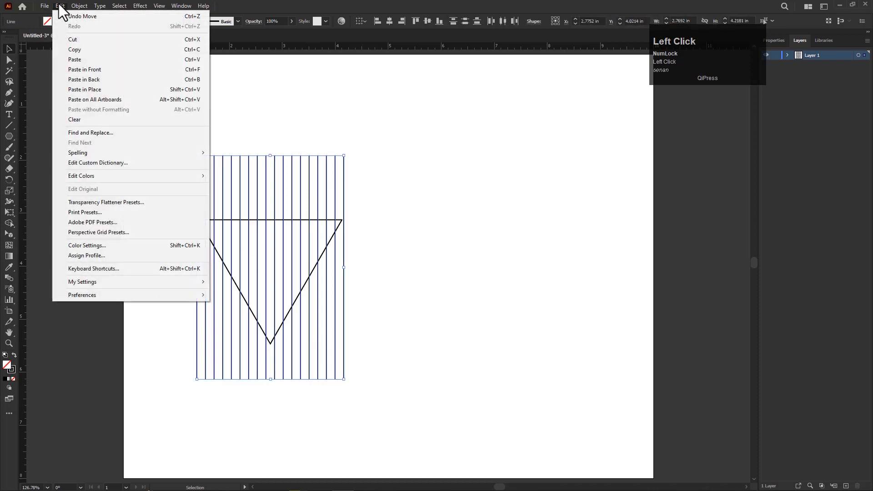
click(74, 50)
click(60, 5)
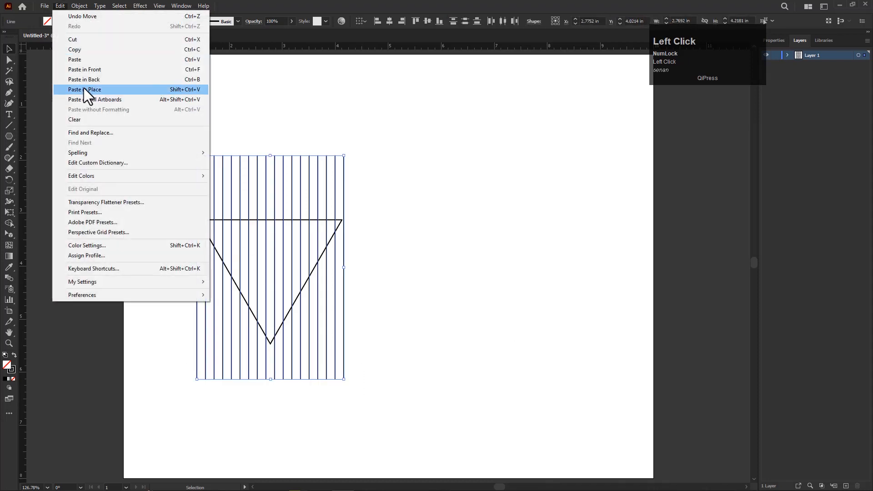
click(91, 89)
drag(348, 384, 364, 317)
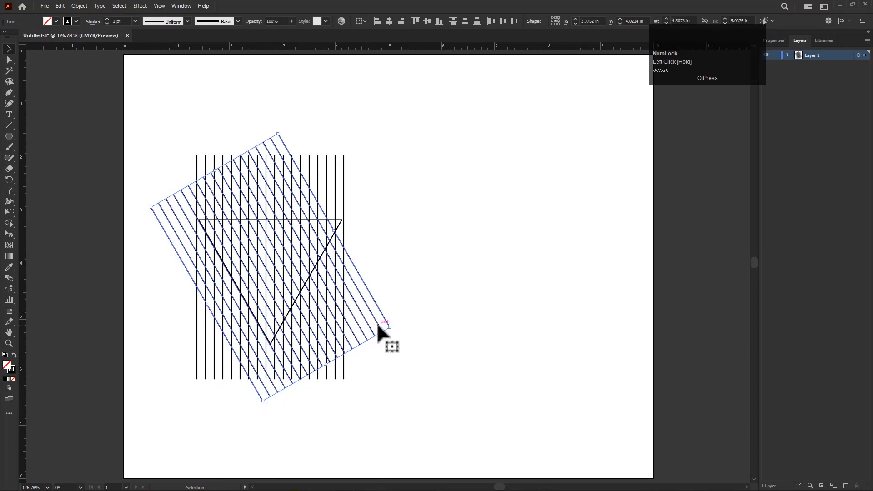
key(ctrl+z)
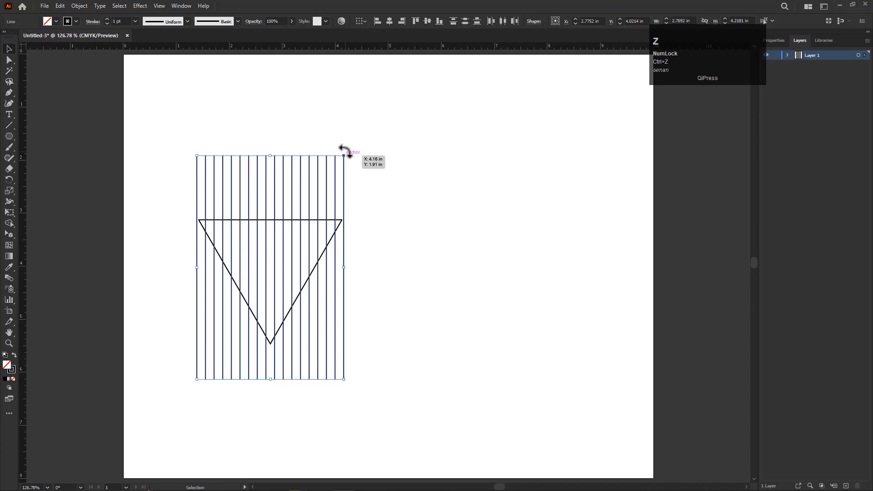
drag(346, 153, 361, 179)
key(ctrl+z)
Turn the row of lines horizontal, paste a copy in place and rotate the copy parallel to the triangle's right side
drag(153, 127, 353, 322)
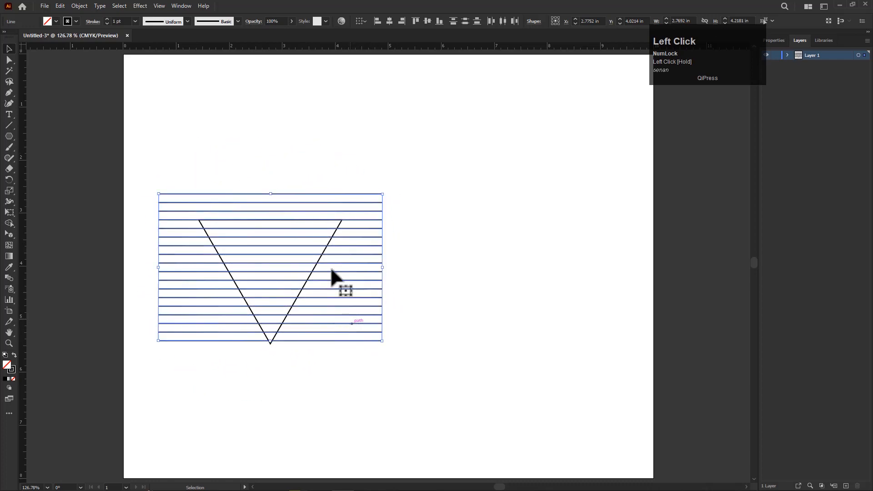
click(57, 6)
click(75, 49)
click(60, 5)
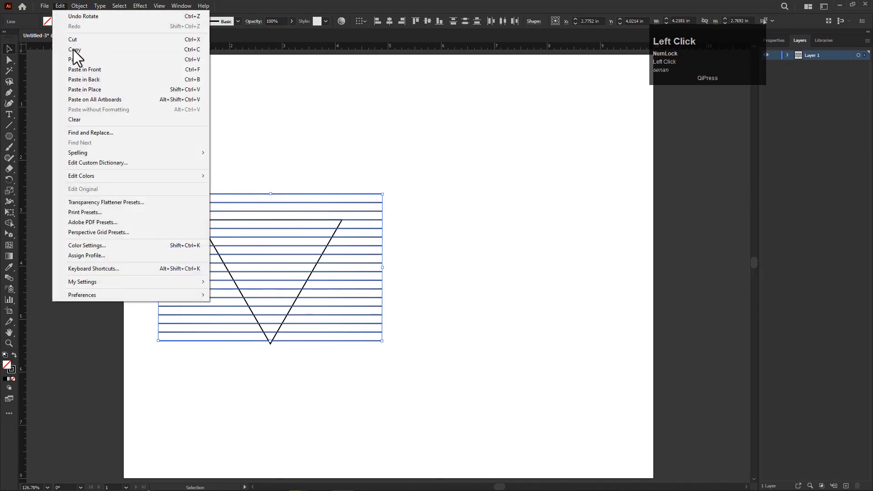
click(89, 89)
drag(389, 352, 364, 220)
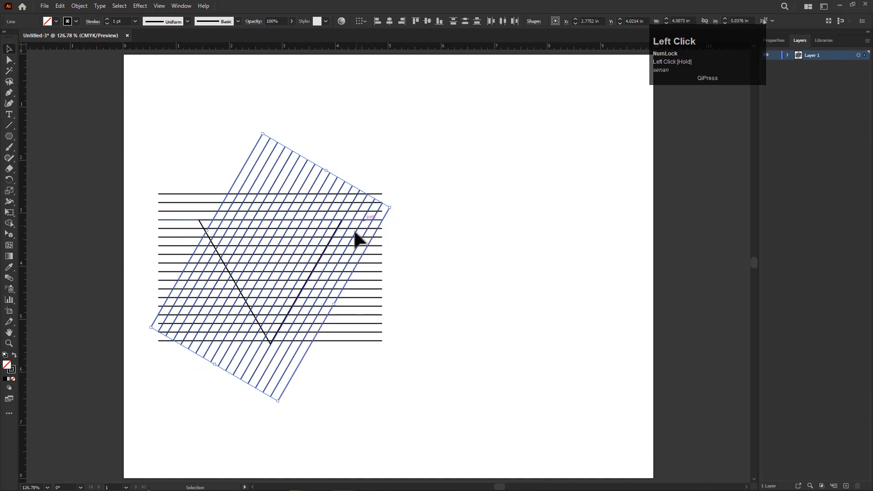
Paste a copy of the slanted lines in place and rotate it parallel to the triangle's left side
click(61, 3)
click(73, 49)
click(58, 6)
click(80, 91)
drag(393, 207, 279, 136)
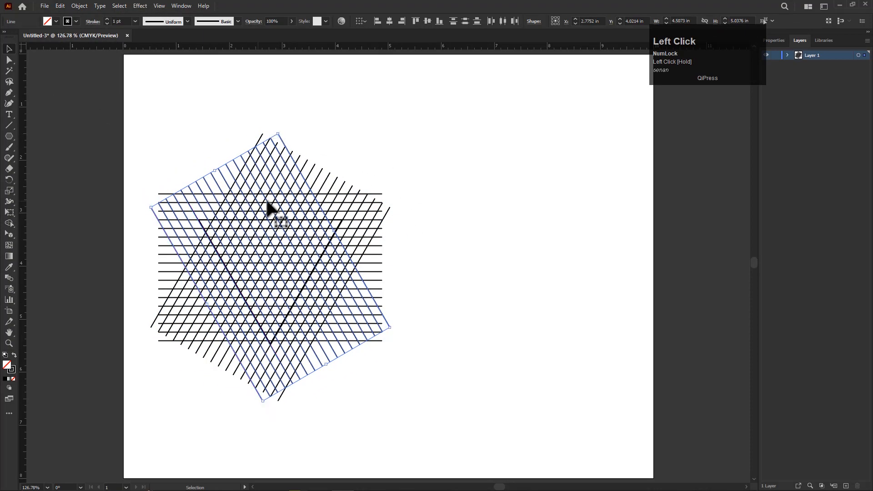
Move the triangle out of the crossed line grid to the empty area on its right
scroll(234, 241, up, 2)
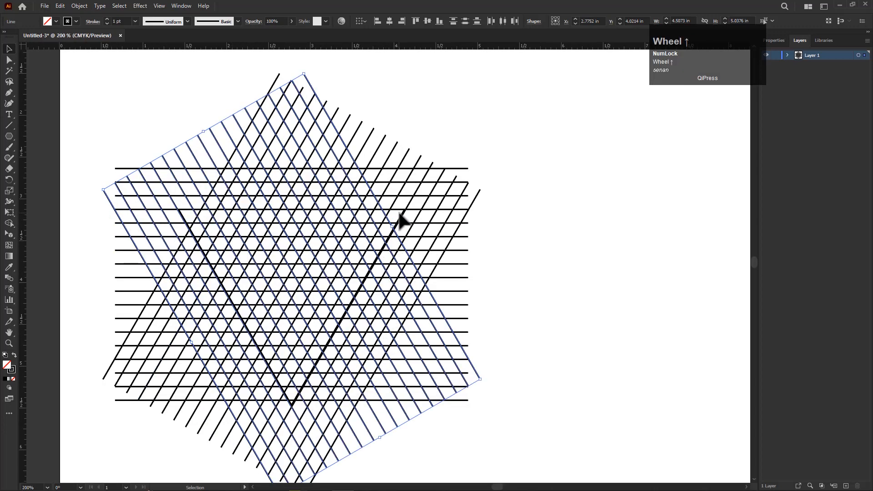
click(143, 93)
drag(400, 220, 727, 213)
Select the whole crossed line grid for Shape Builder and swap its colours to a black fill with no stroke
scroll(509, 349, down, 1)
drag(509, 353, 502, 351)
drag(165, 157, 483, 449)
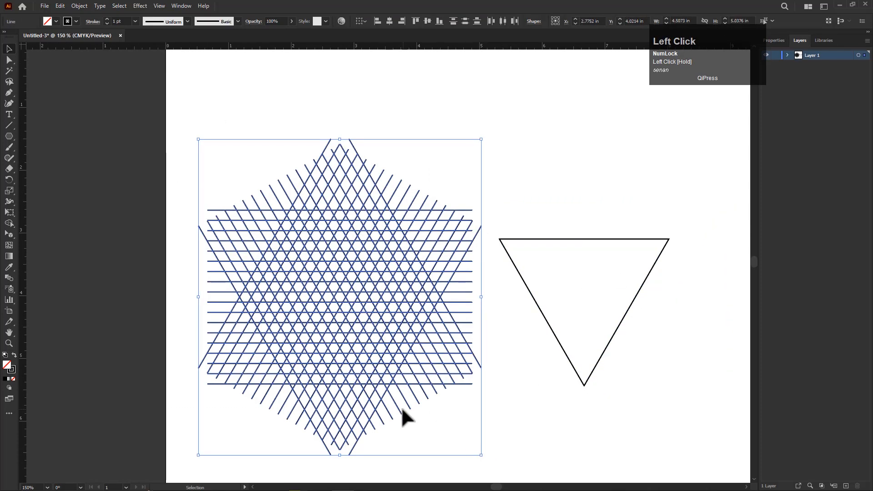
drag(400, 410, 381, 391)
scroll(318, 380, up, 1)
scroll(324, 380, down, 1)
drag(325, 381, 322, 382)
click(9, 224)
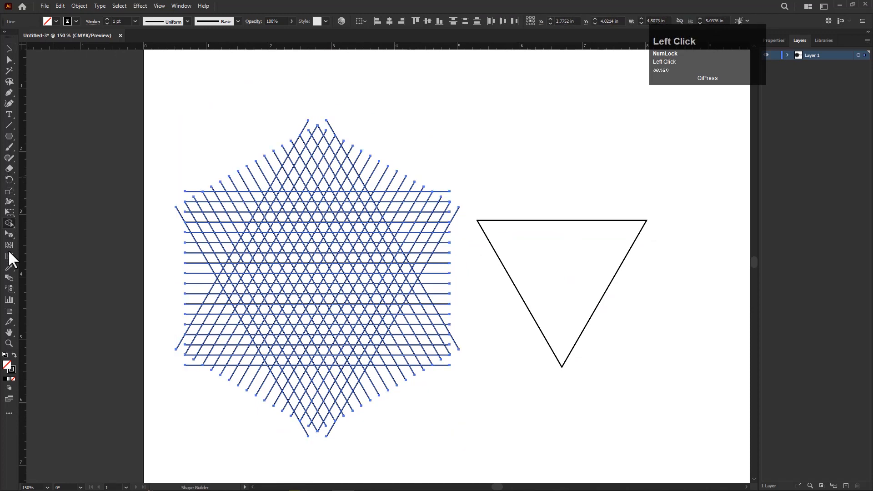
click(14, 355)
scroll(376, 344, up, 1)
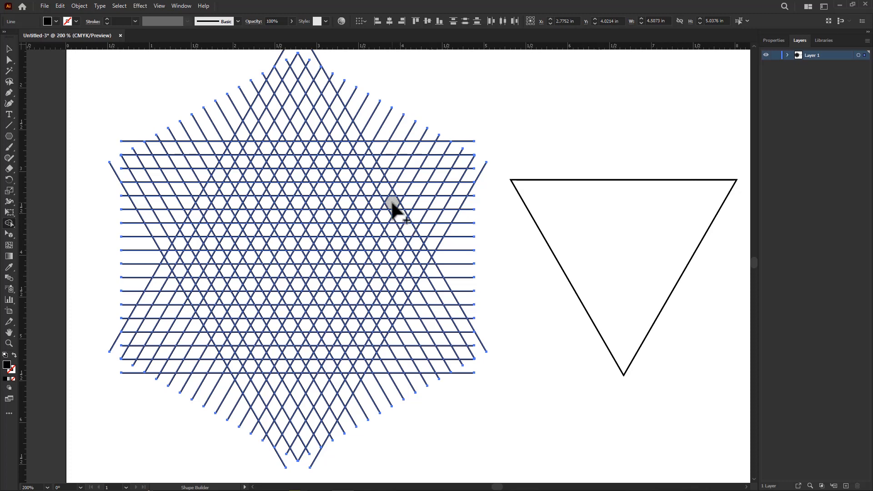
Merge grid cells with Shape Builder into a slanted, pointed U at the upper-right end of the triangular area
drag(392, 204, 414, 234)
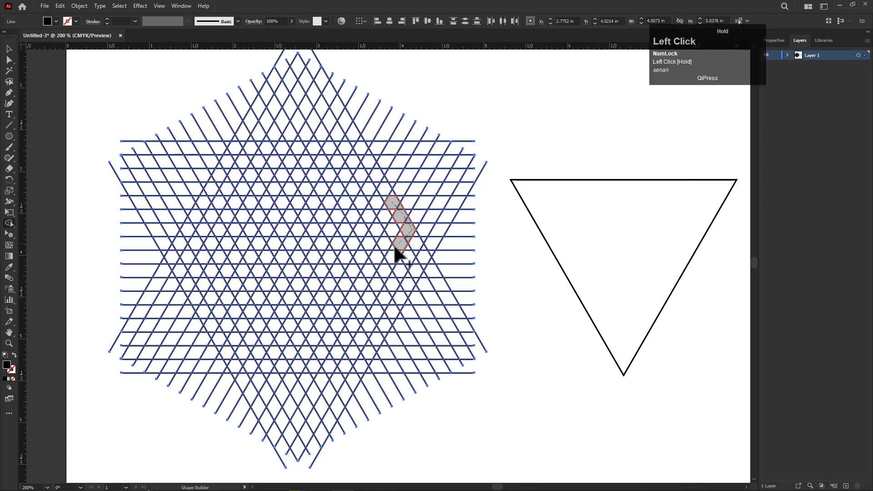
drag(387, 260, 375, 235)
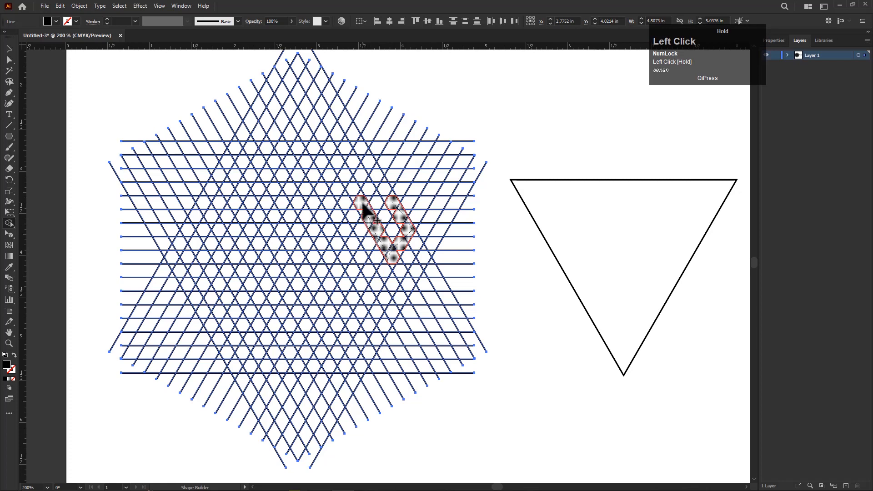
drag(363, 206, 395, 257)
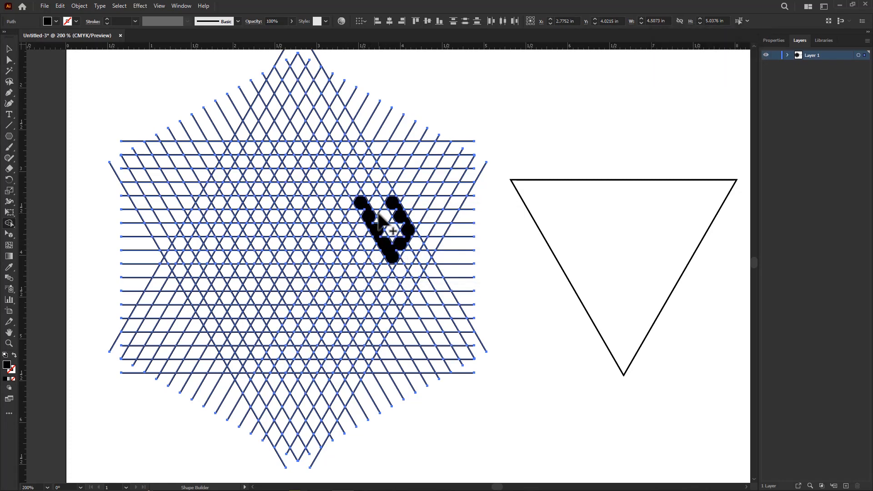
Merge cells into two slanted three-legged M shapes beside the U, with legs lengthening toward the triangle's lowest point
drag(333, 205, 378, 285)
mouse_move(324, 200)
mouse_down()
mouse_move(296, 202)
mouse_move(331, 268)
mouse_up()
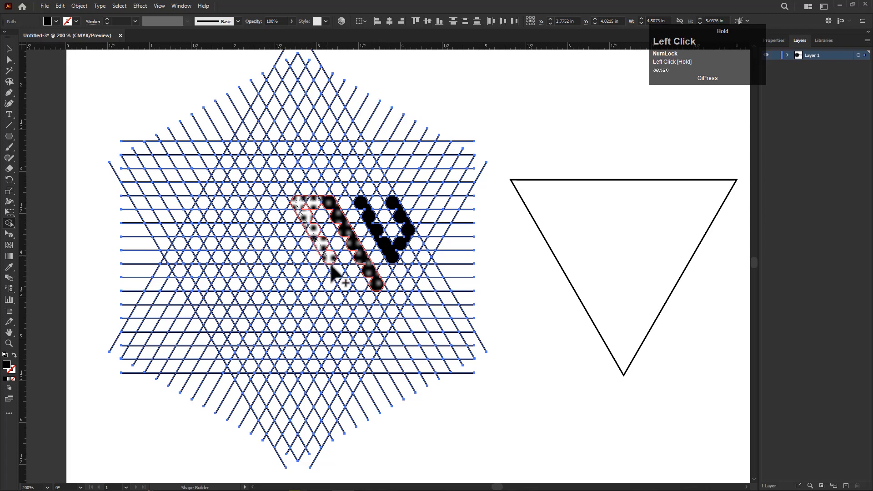
drag(357, 316, 364, 322)
mouse_move(300, 202)
mouse_down()
mouse_move(269, 204)
mouse_move(340, 337)
mouse_move(329, 366)
mouse_move(273, 266)
mouse_up()
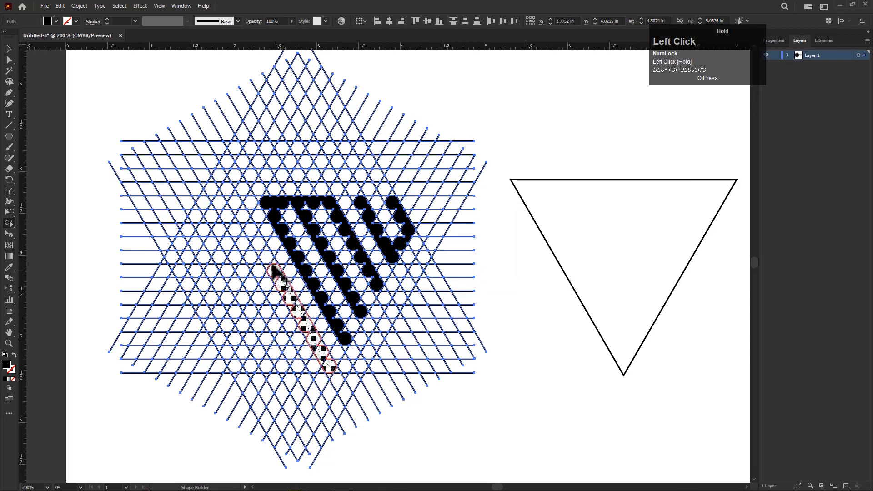
mouse_move(233, 207)
mouse_down()
mouse_move(209, 208)
mouse_move(315, 404)
mouse_up()
mouse_move(217, 196)
mouse_down()
mouse_move(174, 206)
mouse_move(295, 415)
mouse_up()
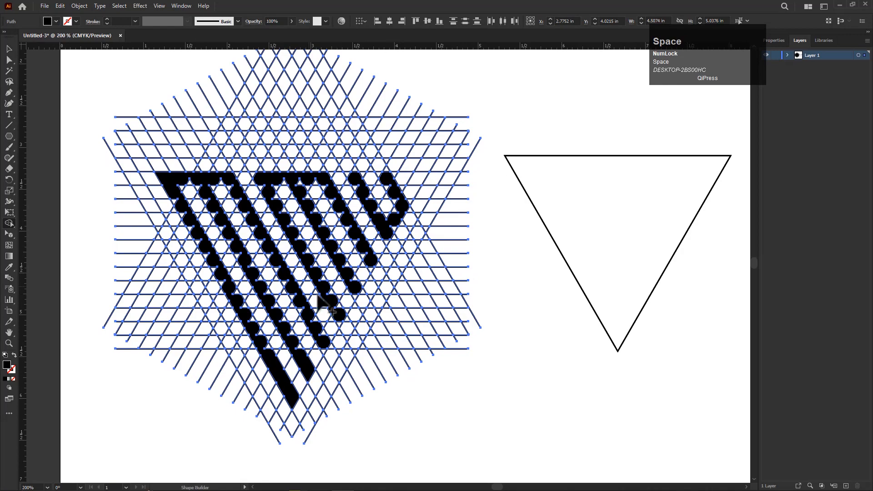
Merge the leftover small triangles into the left M's outermost leg so its jagged edges become straight
scroll(327, 391, up, 2)
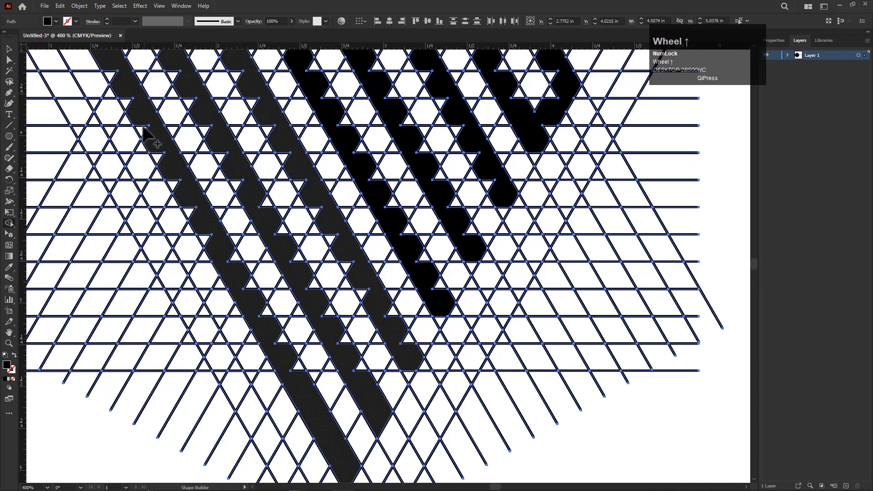
drag(143, 130, 159, 157)
mouse_move(221, 273)
mouse_down()
mouse_move(230, 266)
mouse_move(245, 284)
mouse_move(300, 364)
mouse_up()
scroll(298, 358, down, 2)
scroll(242, 254, up, 1)
drag(214, 233, 236, 276)
scroll(234, 261, up, 1)
mouse_move(270, 228)
mouse_down()
mouse_move(263, 233)
mouse_move(296, 284)
mouse_up()
mouse_move(320, 317)
mouse_down()
mouse_move(351, 343)
mouse_move(252, 234)
mouse_up()
Fill the edge gaps along the left M's second and third legs, including their pointed ends
scroll(335, 331, down, 2)
scroll(244, 248, up, 2)
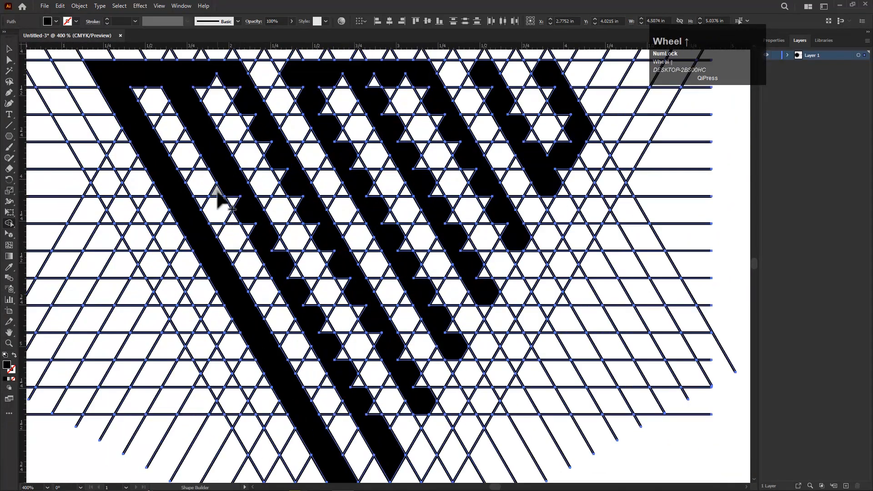
drag(217, 190, 235, 203)
drag(303, 283, 306, 302)
mouse_move(337, 350)
mouse_down()
mouse_move(343, 334)
mouse_move(246, 197)
mouse_up()
drag(286, 268, 328, 231)
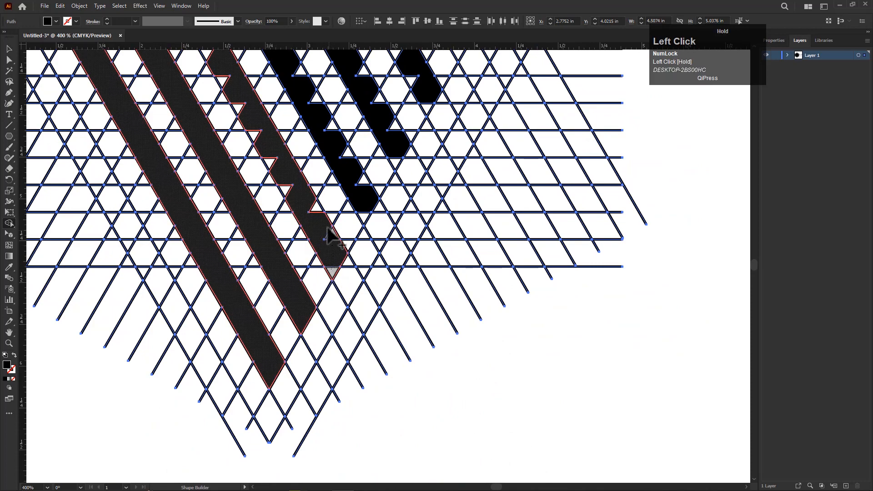
mouse_move(260, 153)
mouse_down()
mouse_move(248, 125)
mouse_move(366, 343)
mouse_move(344, 296)
mouse_up()
mouse_move(276, 180)
mouse_down()
mouse_move(263, 158)
mouse_move(220, 156)
mouse_up()
Merge the small edge triangles into the middle M's upper-left corner, first leg and lower leg tips
drag(419, 341, 319, 324)
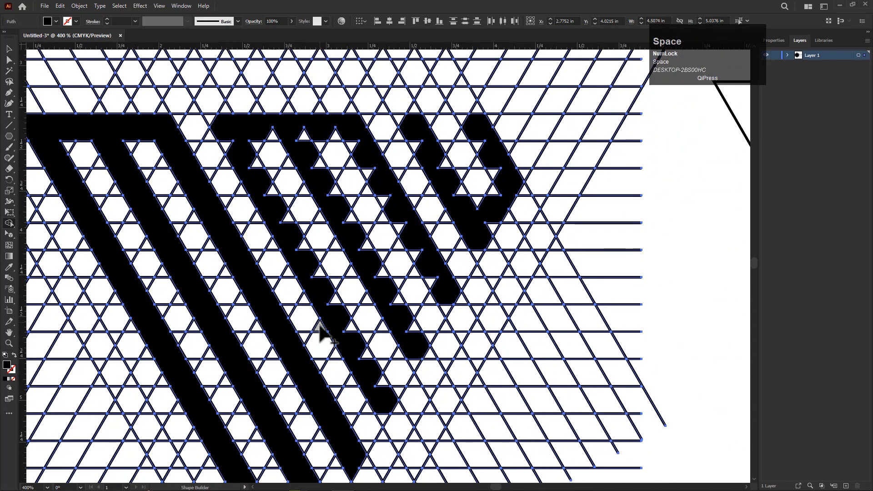
drag(233, 133, 209, 121)
drag(247, 168, 261, 184)
mouse_move(314, 269)
mouse_down()
mouse_move(370, 345)
mouse_move(369, 338)
mouse_move(365, 357)
mouse_up()
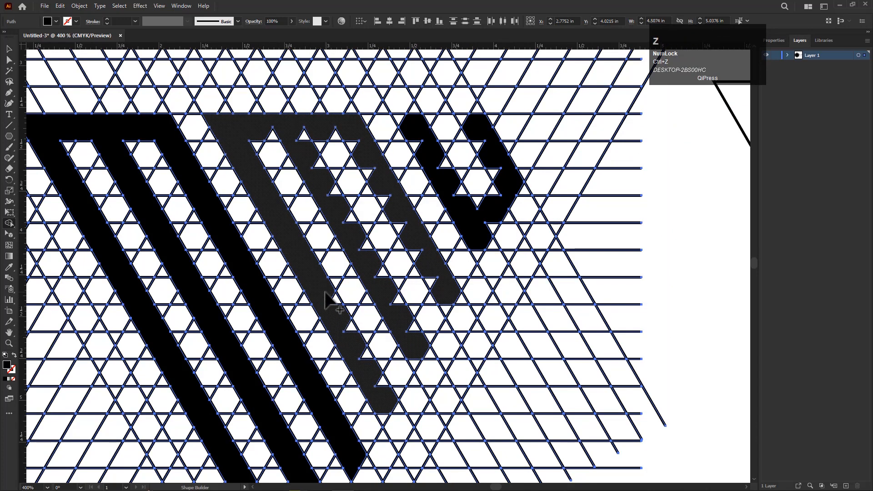
drag(385, 392, 386, 415)
drag(416, 332, 385, 387)
click(386, 416)
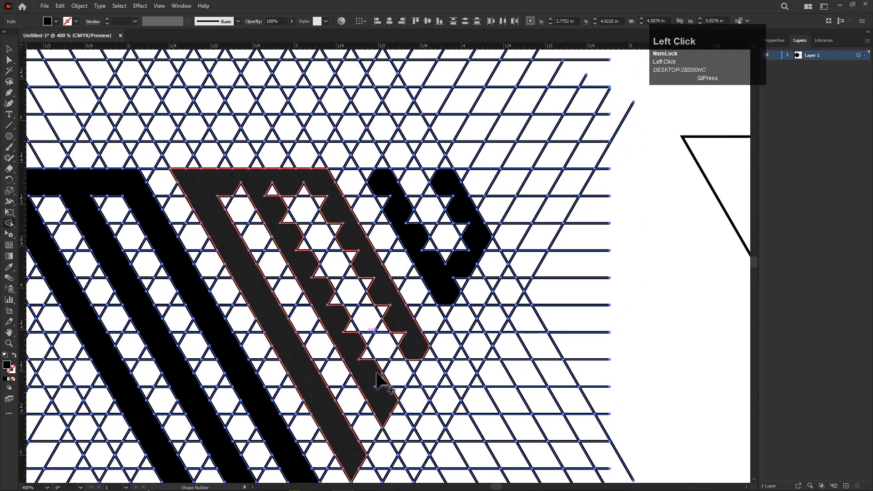
Straighten the inner edges of the middle M's second and third legs by merging the remaining small triangles
drag(265, 186, 220, 192)
mouse_move(295, 188)
mouse_down()
mouse_move(318, 192)
mouse_move(344, 237)
mouse_up()
mouse_move(415, 374)
mouse_down()
mouse_move(421, 351)
mouse_move(367, 391)
mouse_up()
Merge the small triangles around the U into it so its inner and outer edges become straight
key(space)
drag(305, 255, 319, 266)
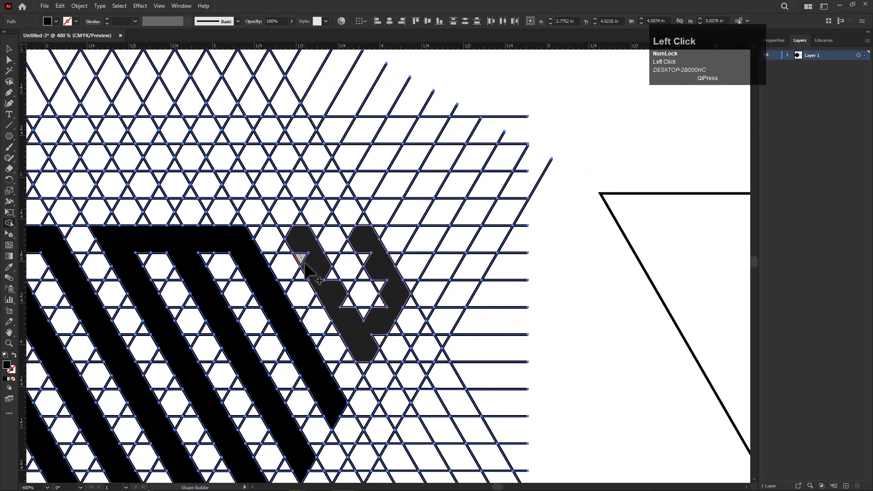
drag(286, 234, 304, 249)
mouse_move(326, 278)
mouse_down()
mouse_move(355, 321)
mouse_move(365, 369)
mouse_move(390, 303)
mouse_move(380, 276)
mouse_move(386, 298)
mouse_move(377, 310)
mouse_move(377, 278)
mouse_move(387, 294)
mouse_up()
drag(364, 256, 373, 270)
drag(348, 230, 368, 257)
Delete the outlined reference triangle beside the line grid
scroll(375, 318, down, 3)
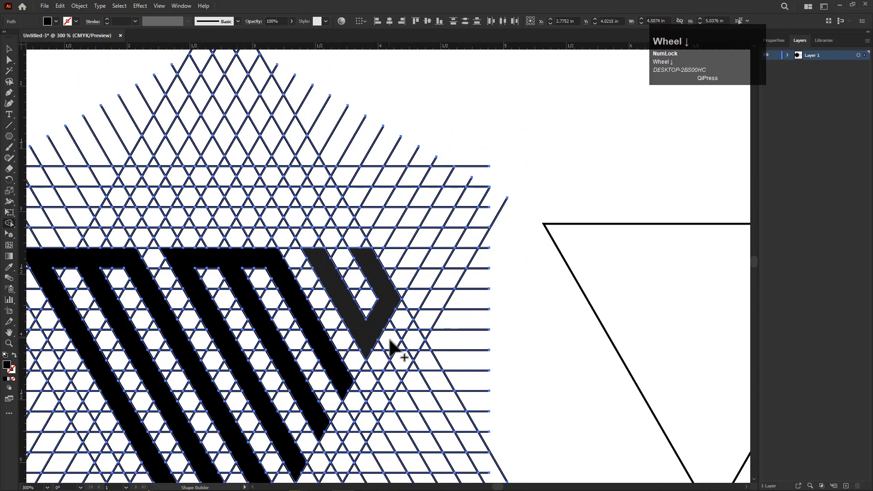
drag(441, 395, 389, 348)
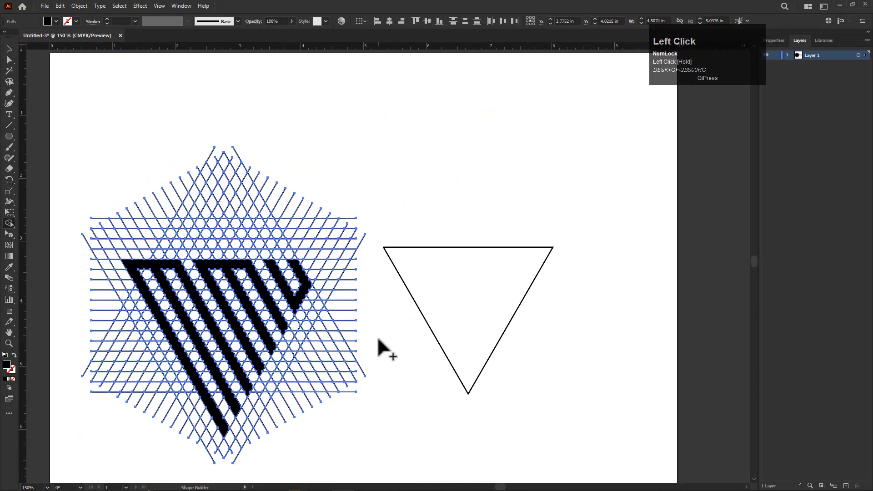
key(space)
drag(408, 367, 407, 365)
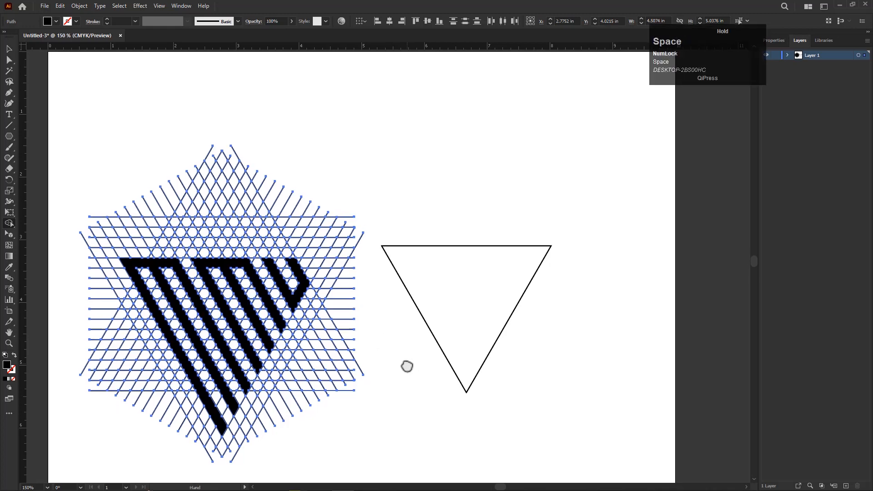
click(9, 48)
click(484, 288)
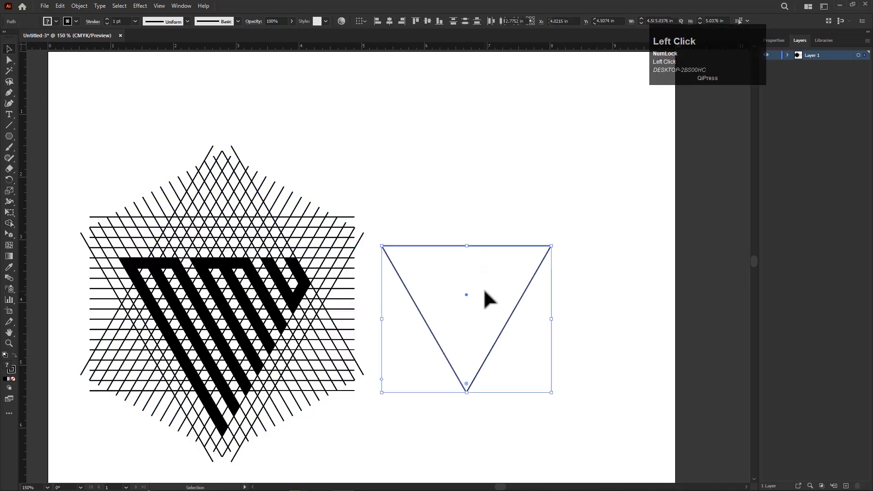
key(Delete)
Select the three black letter shapes and move them out of the grid to the empty area on its right
click(196, 346)
shift+click(260, 340)
drag(291, 310, 580, 226)
Select all the leftover grid lines and delete them
scroll(214, 187, down, 2)
drag(193, 168, 389, 415)
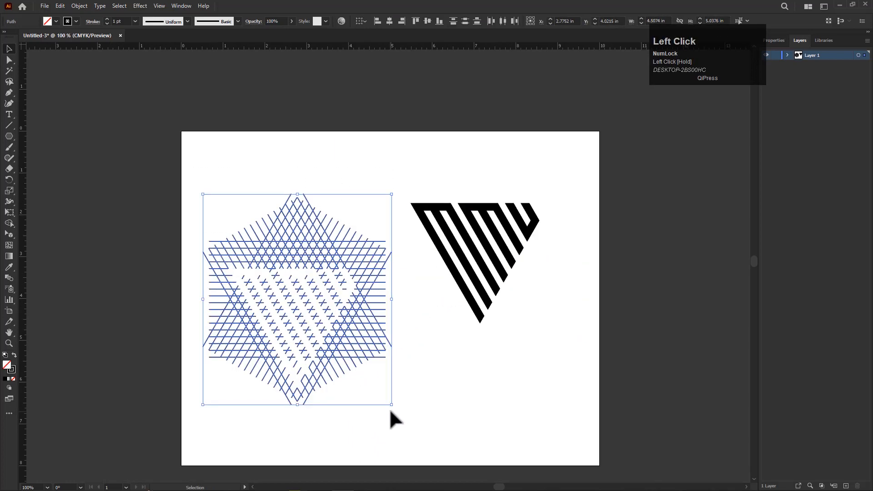
key(Delete)
Move the three letter shapes to the artboard's middle and scale them proportionally to about 4.16 by 3.88 in
drag(392, 169, 569, 336)
drag(526, 244, 473, 386)
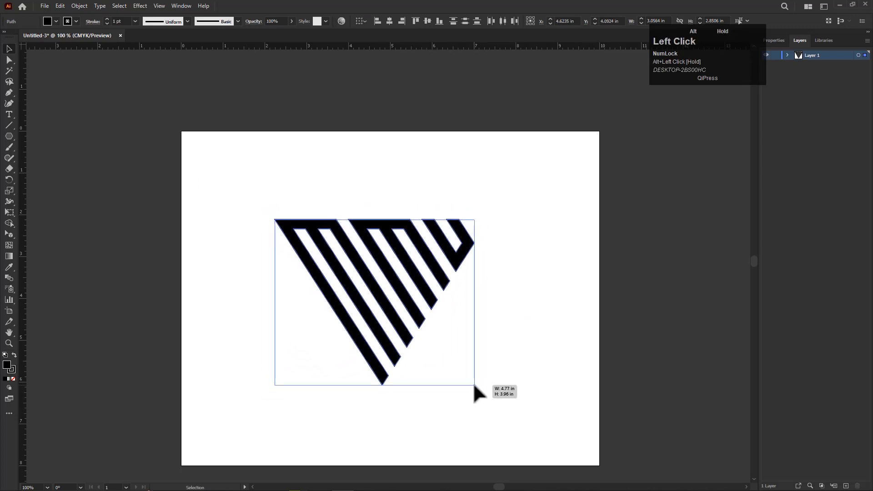
key(ctrl+z)
drag(437, 361, 473, 384)
key(ctrl+alt+z)
drag(436, 360, 485, 405)
drag(442, 343, 416, 354)
Give the letter shapes a 5 pt stroke and expand their fill and stroke
scroll(425, 336, up, 2)
scroll(415, 357, down, 1)
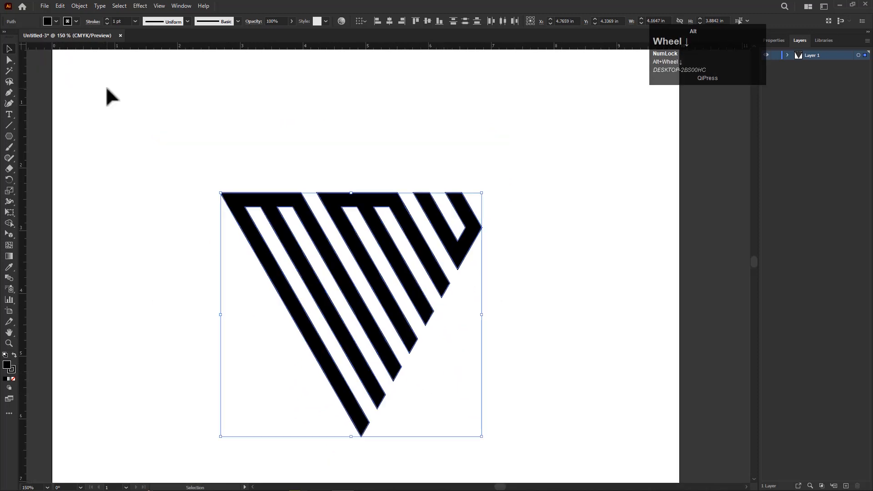
click(131, 22)
click(143, 102)
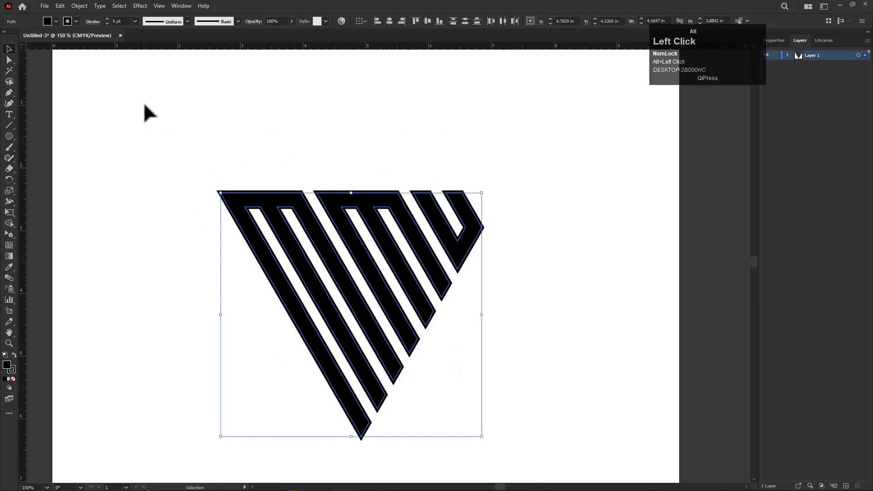
click(80, 6)
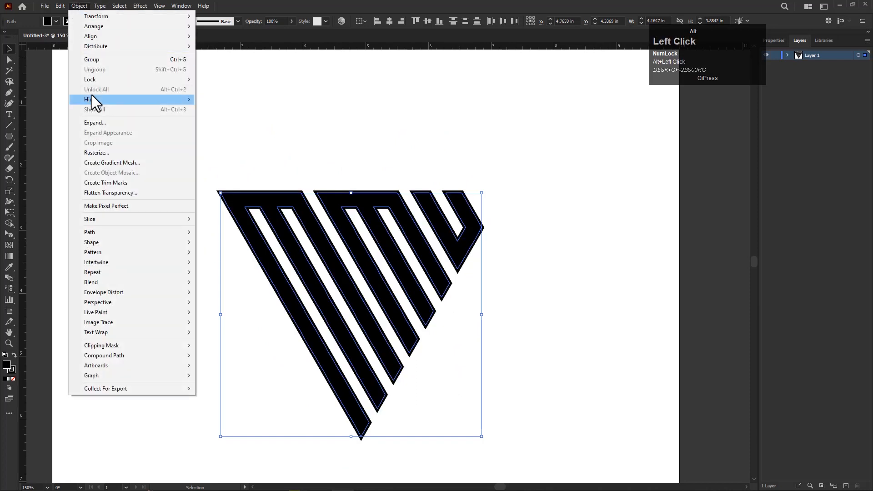
click(97, 125)
click(423, 298)
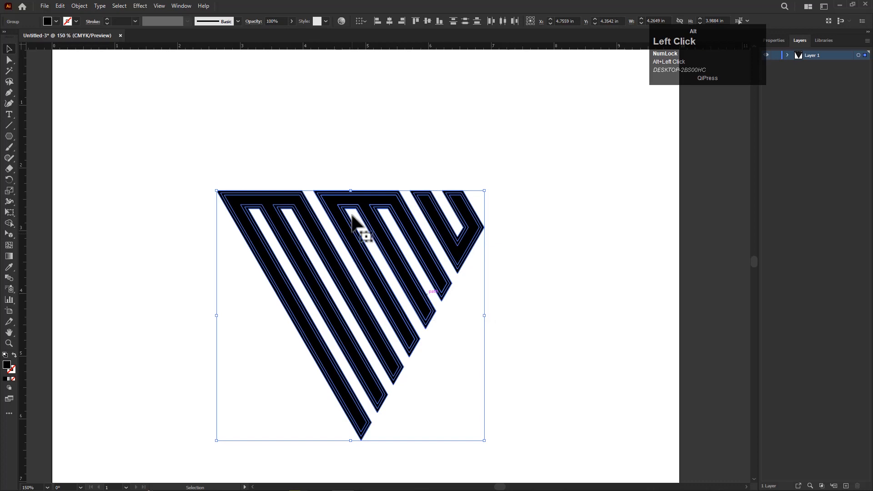
Unite the expanded fills and strokes with Pathfinder
click(181, 6)
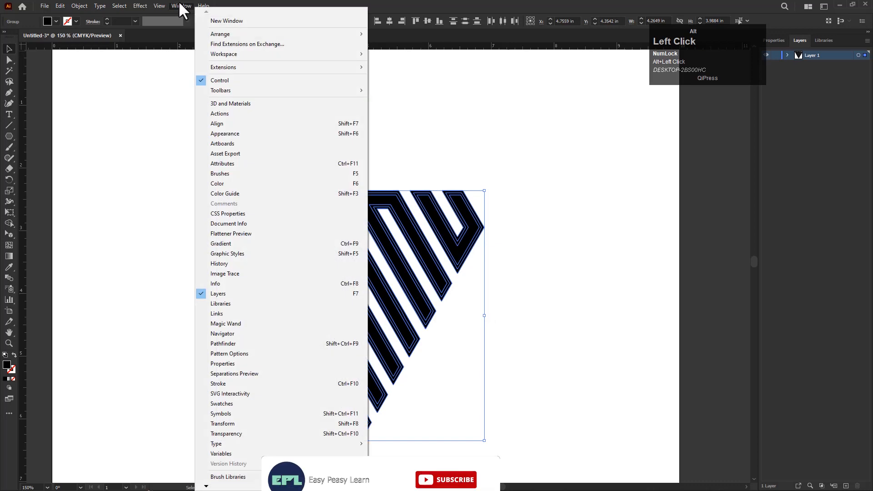
click(225, 342)
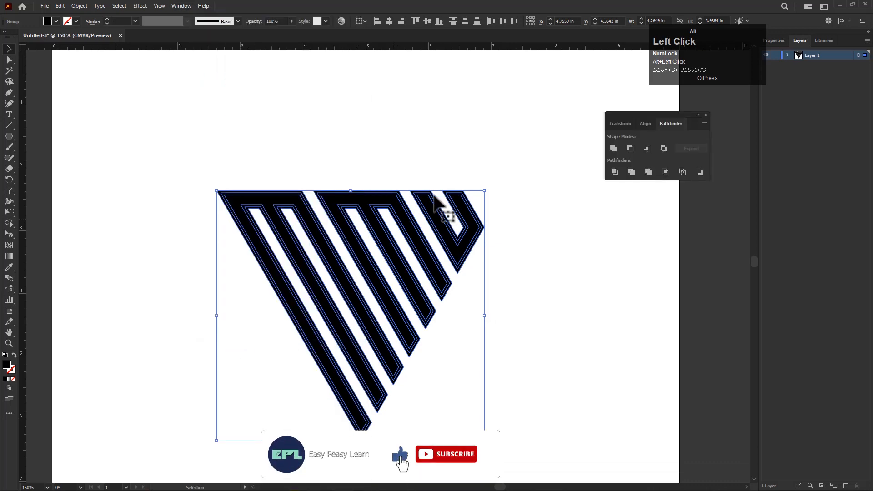
click(613, 148)
click(706, 115)
Move the united lettering straight down by about 0.11 in on the artboard
scroll(497, 302, down, 4)
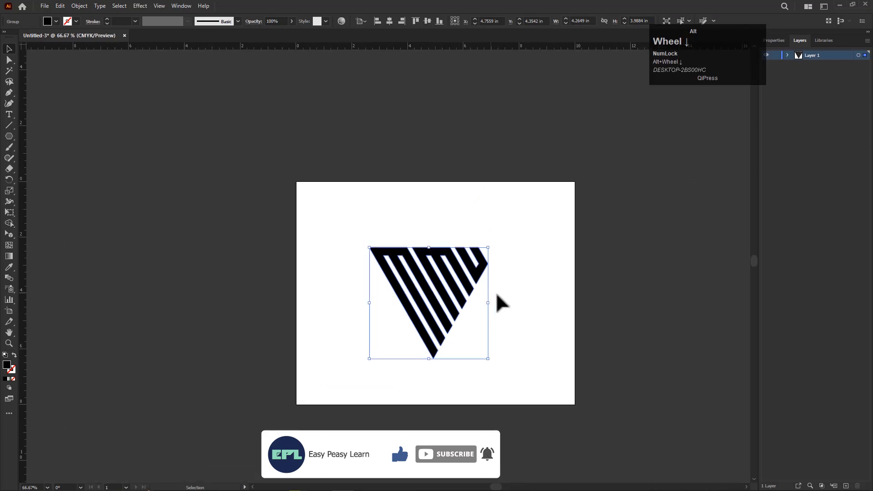
scroll(522, 307, up, 2)
mouse_move(450, 253)
mouse_down()
mouse_move(446, 281)
mouse_move(453, 263)
mouse_move(443, 259)
mouse_move(535, 216)
mouse_move(449, 248)
mouse_move(447, 257)
mouse_up()
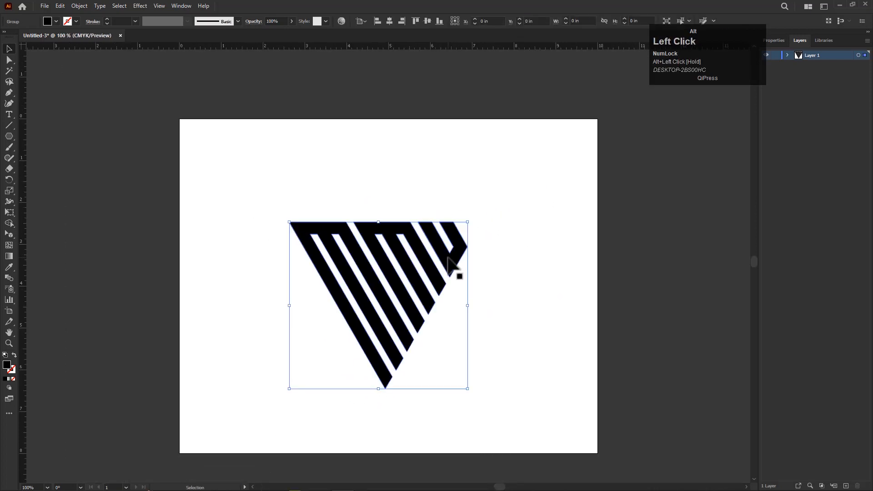
key(ctrl+0)
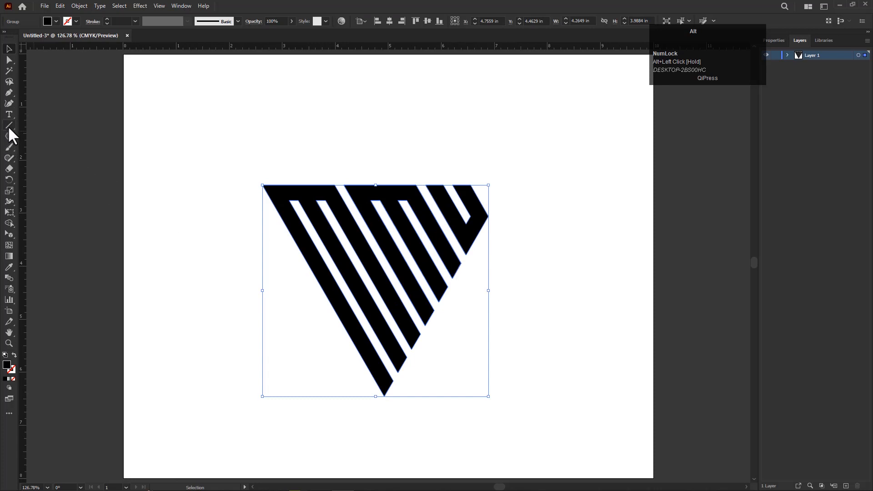
drag(335, 263, 326, 263)
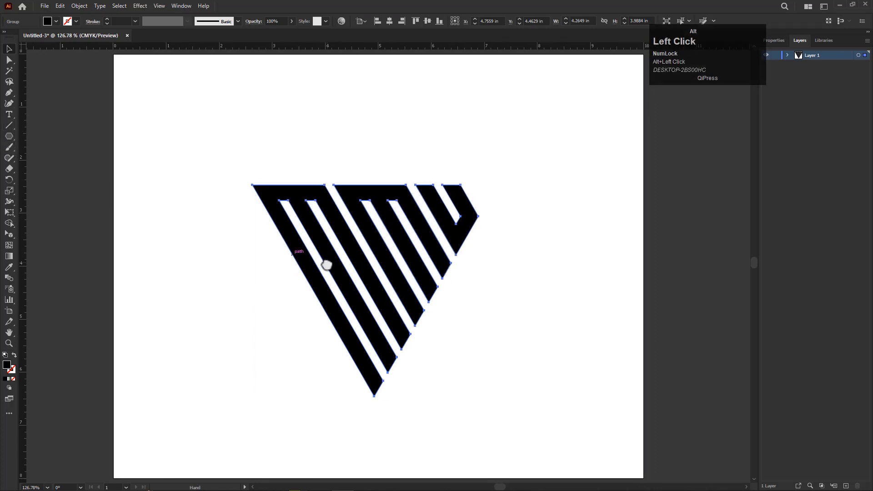
Add the point text "MMU" in the empty area above and left of the lettering
click(9, 114)
click(187, 113)
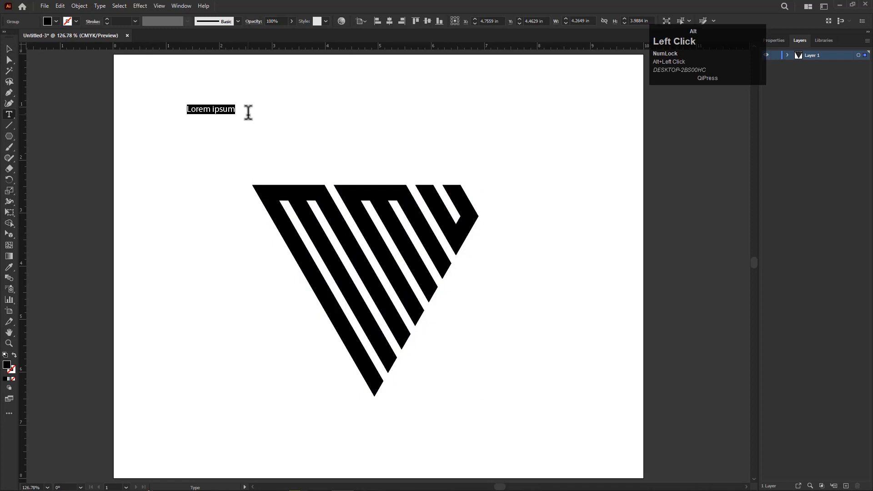
key(shift+alt+m)
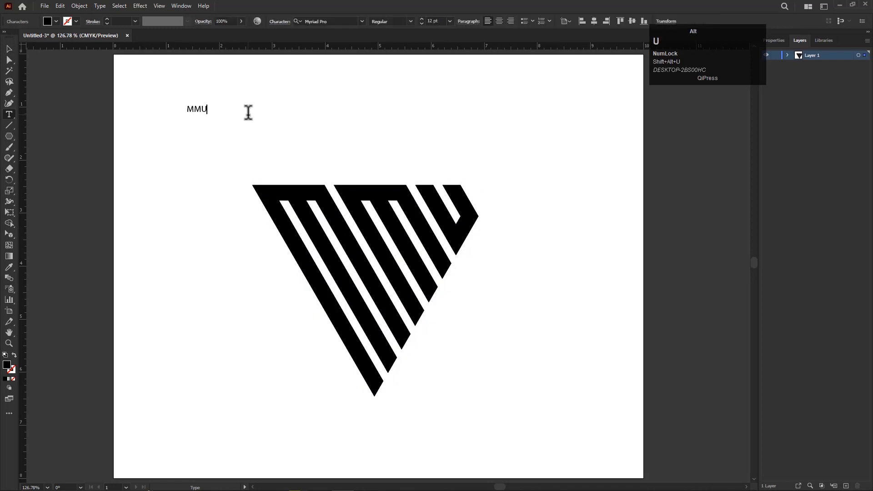
Enlarge the MMU text, place it in the artboard's upper-left corner and deselect it
alt+click(9, 49)
mouse_move(205, 113)
mouse_down()
mouse_move(263, 151)
mouse_move(213, 110)
mouse_up()
click(265, 125)
scroll(264, 125, left, 1)
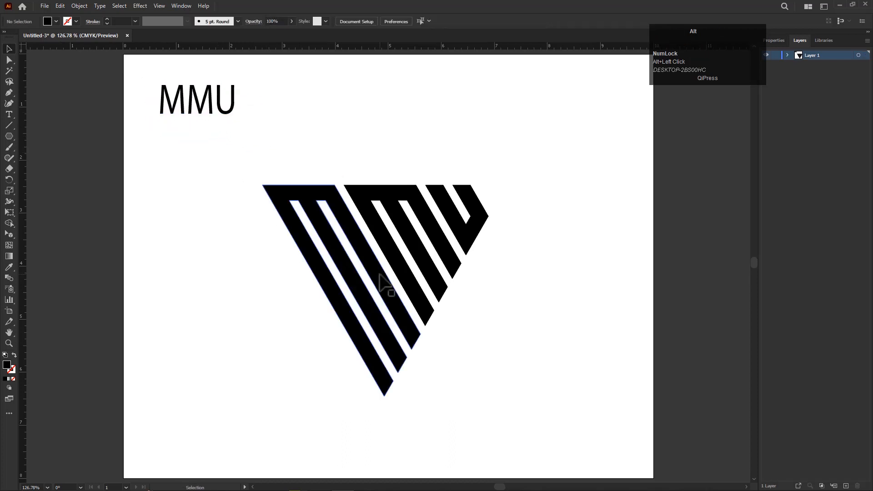